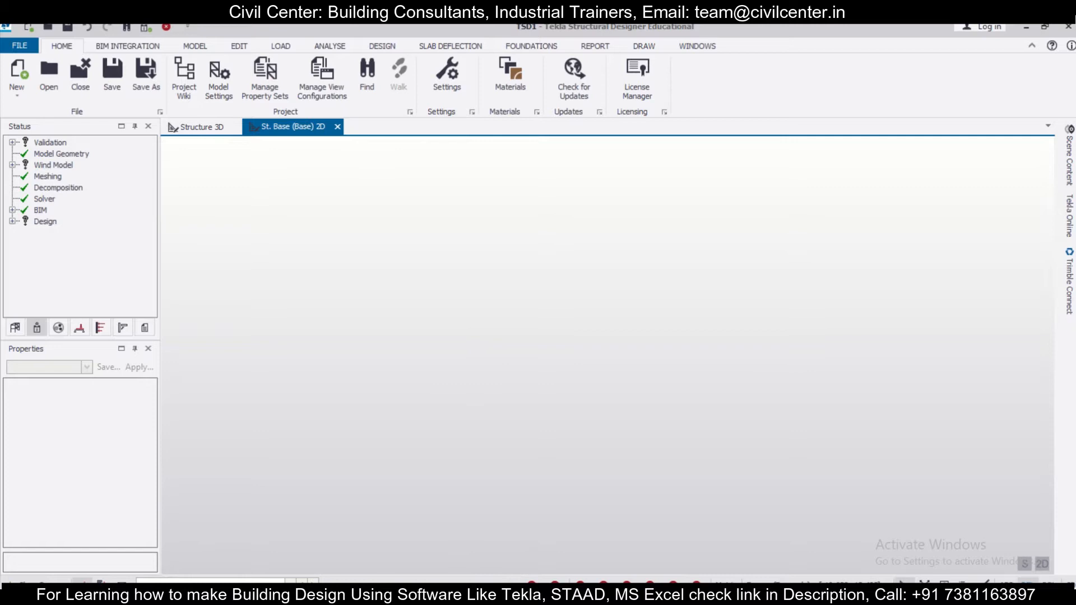
- Switch to the WhatsApp group chat in the browser and review the posted grid images, revised drawing and model files
mouse_move(497, 595)
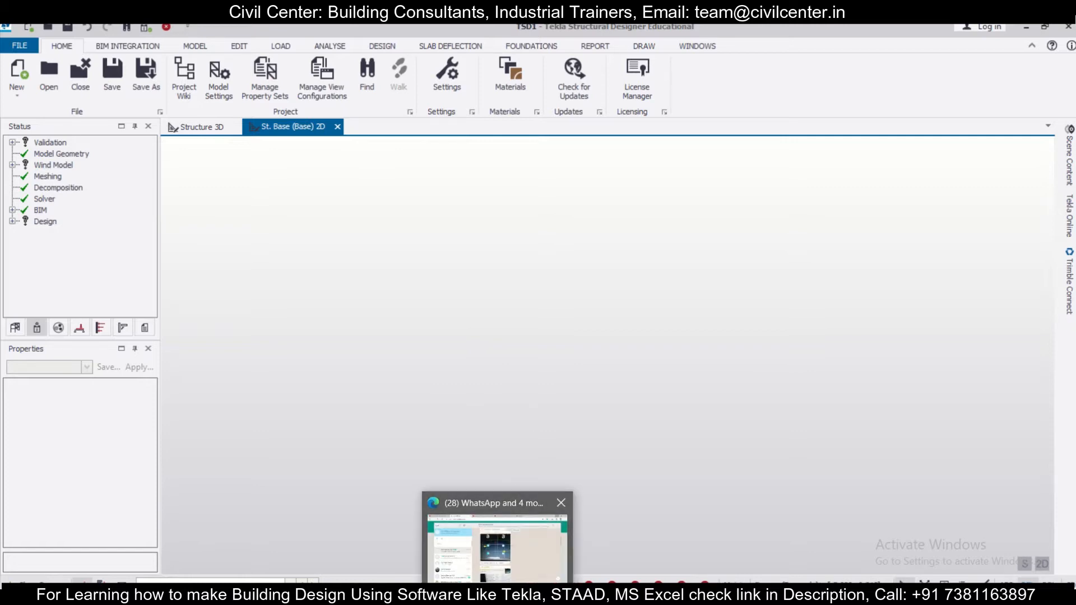
left_click(507, 572)
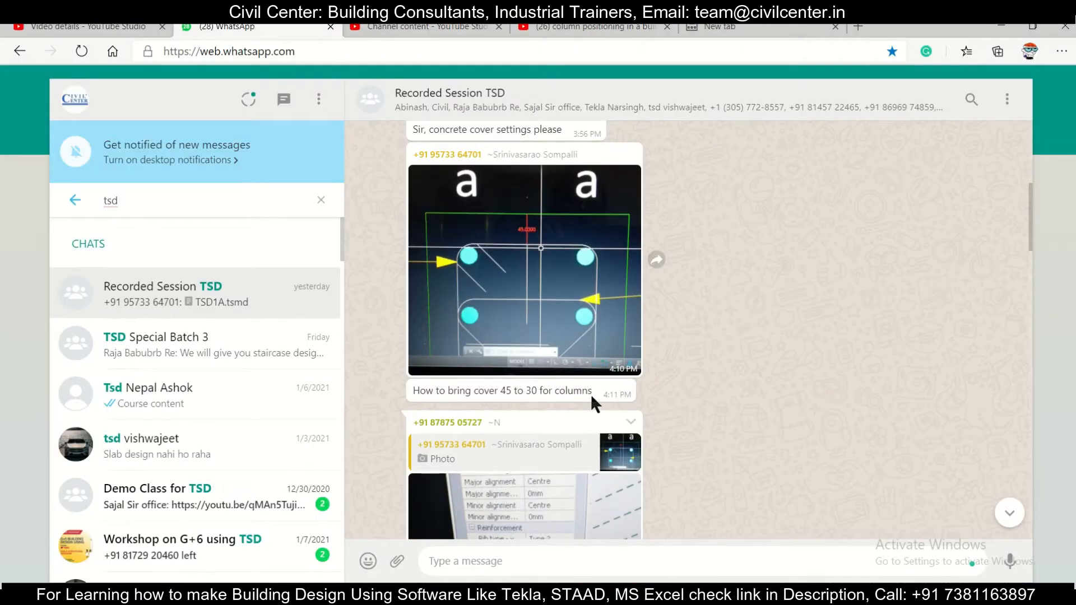
scroll(591, 395, "down", 15)
scroll(625, 339, "down", 8)
scroll(613, 290, "up", 1)
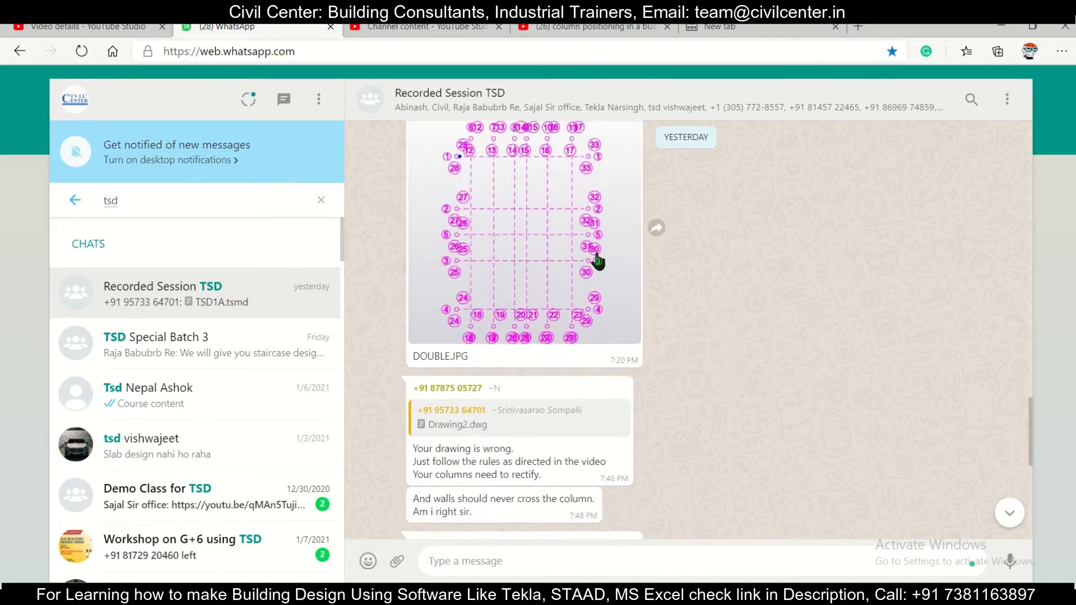
scroll(595, 258, "up", 1)
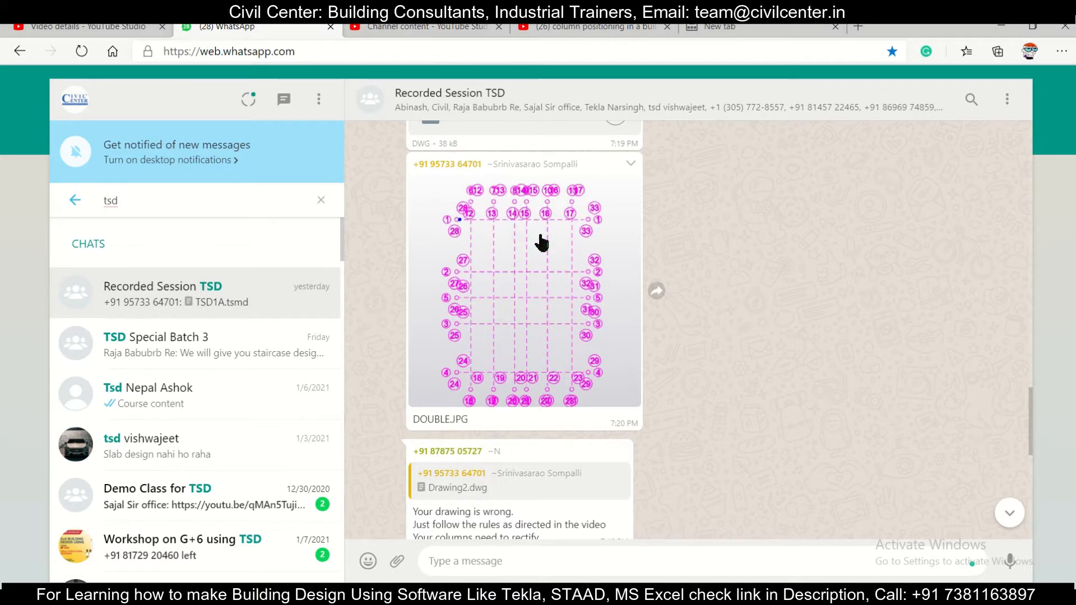
scroll(561, 289, "down", 10)
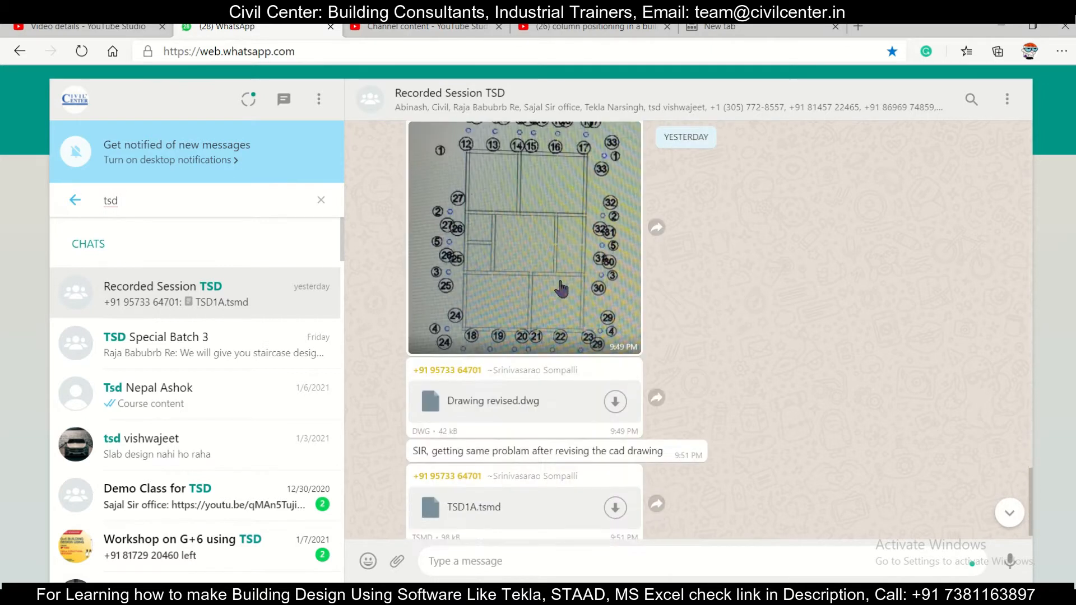
scroll(563, 288, "down", 1)
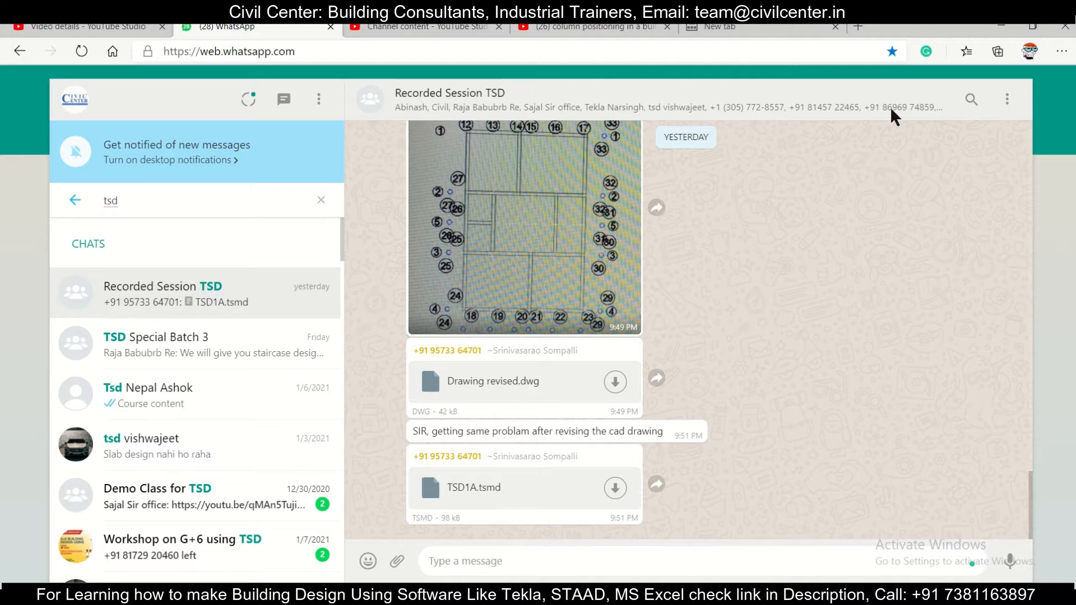
- Switch to the revised drawing in AutoCAD and clear the selection of the two outer wall lines
left_click(1004, 26)
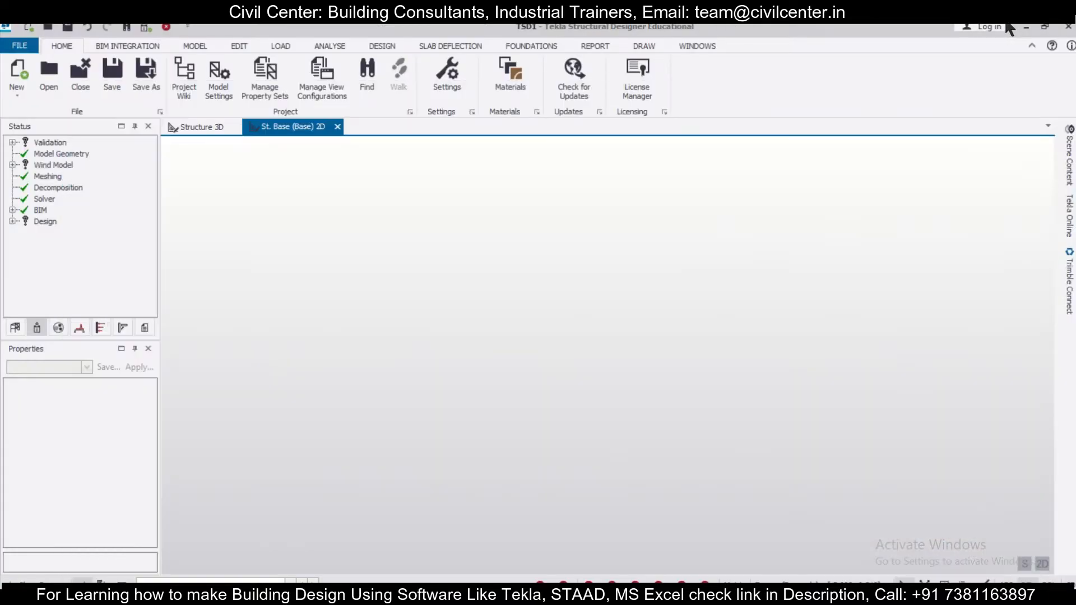
key("alt+Tab")
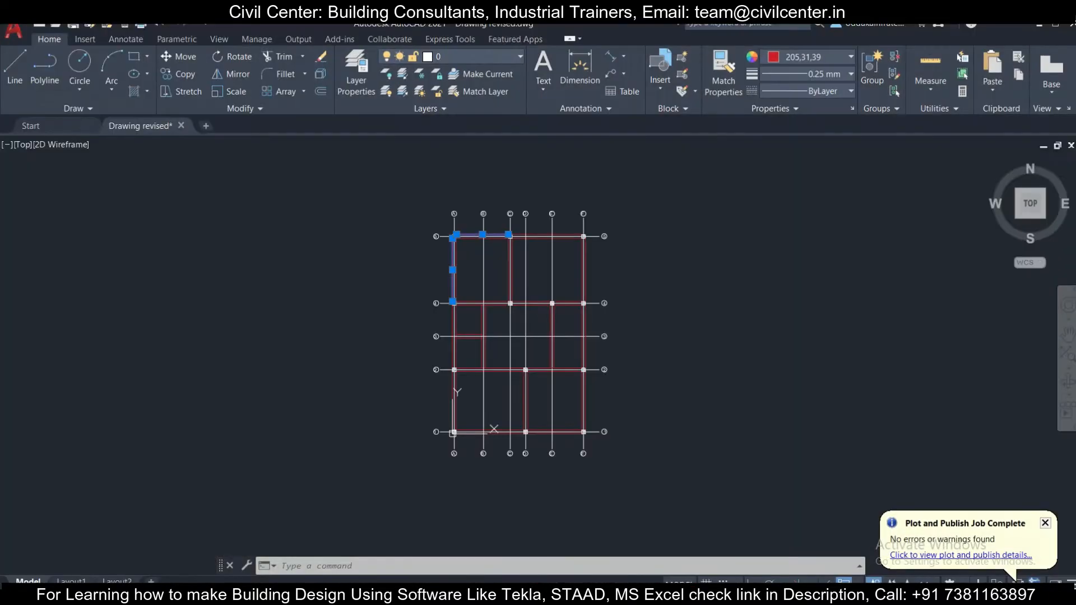
scroll(580, 201, "up", 4)
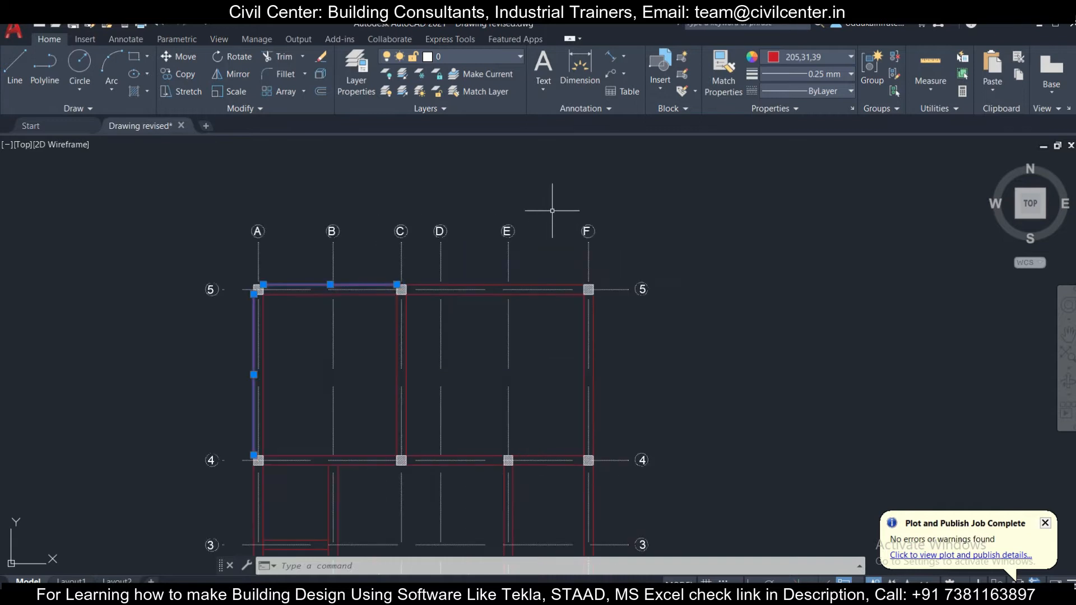
scroll(545, 212, "up", 2)
key("Escape")
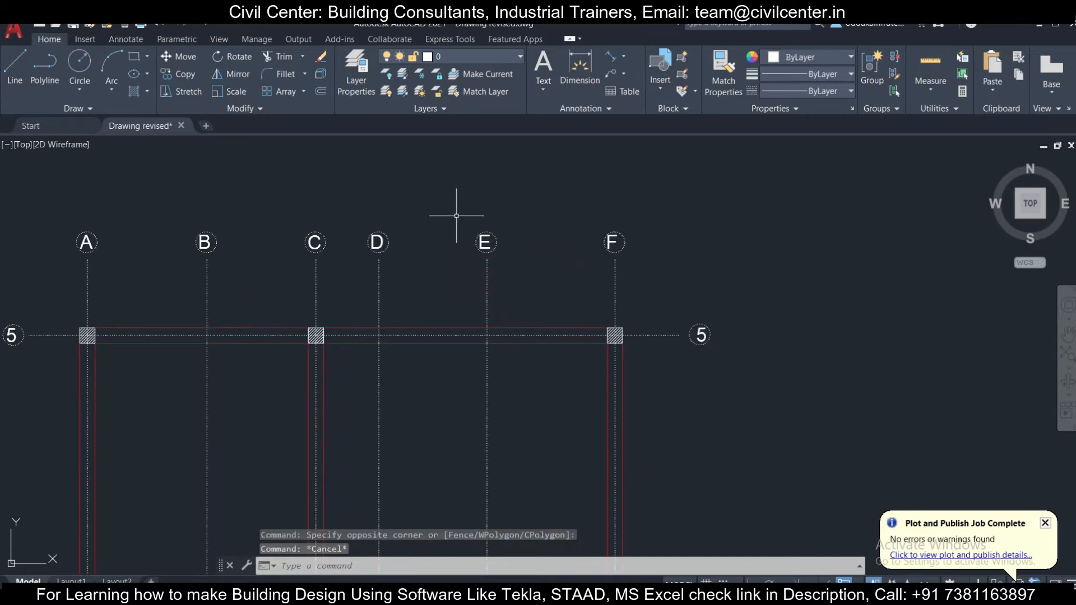
- Delete all the lettered and numbered grid labels with their circles around the four sides of the plan
scroll(463, 217, "down", 2)
scroll(220, 204, "up", 4)
left_click(166, 217)
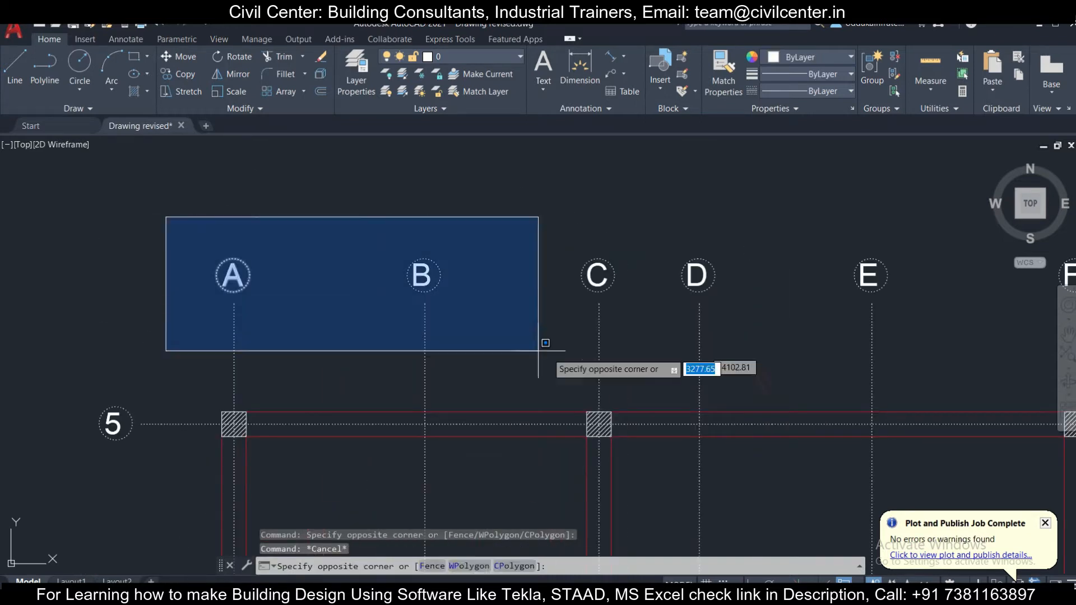
left_click(929, 293)
scroll(154, 306, "down", 1)
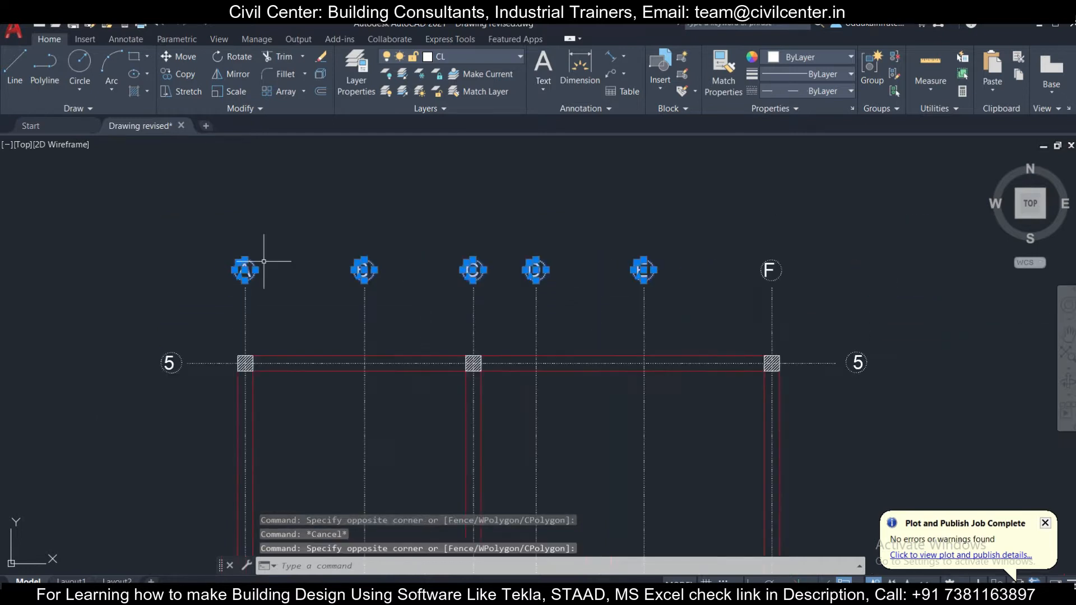
scroll(129, 325, "up", 4)
scroll(312, 456, "down", 4)
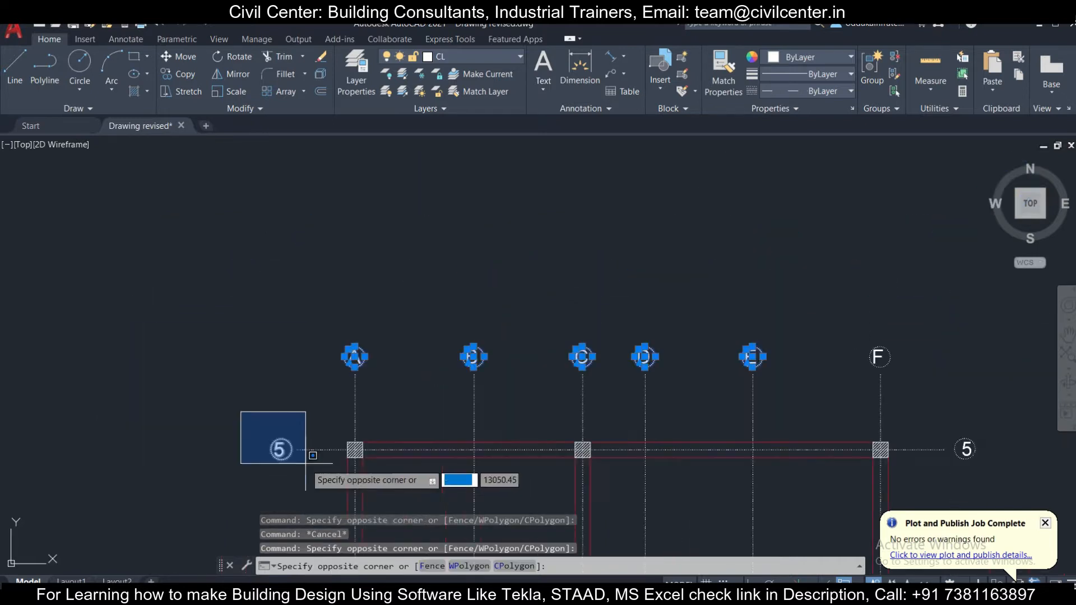
middle_click_drag(293, 456, 295, 192)
scroll(290, 225, "down", 4)
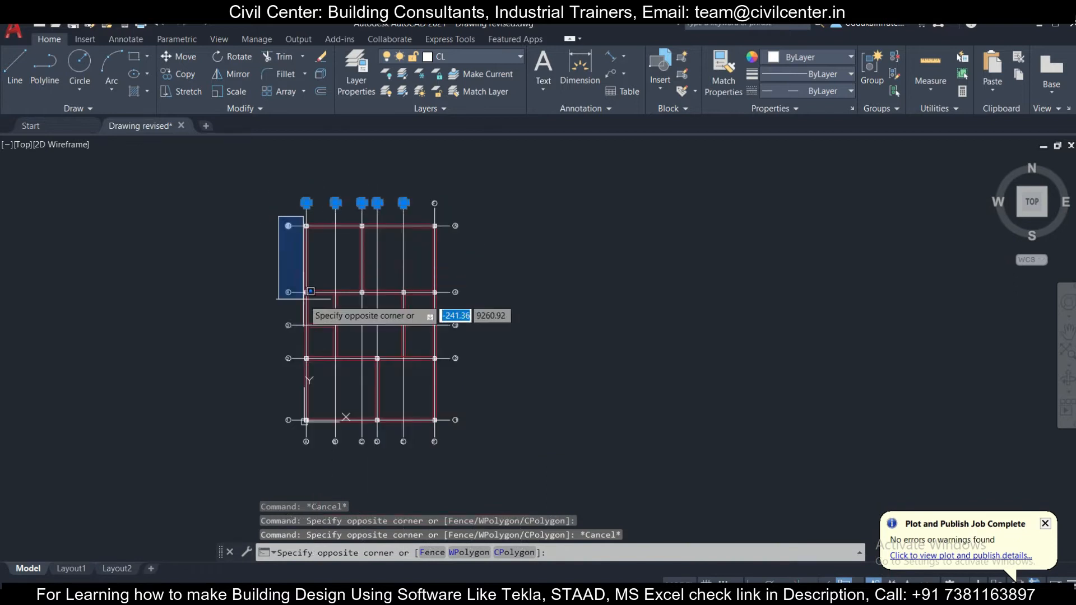
scroll(285, 426, "up", 4)
left_click(319, 455)
scroll(314, 434, "down", 4)
scroll(322, 380, "up", 6)
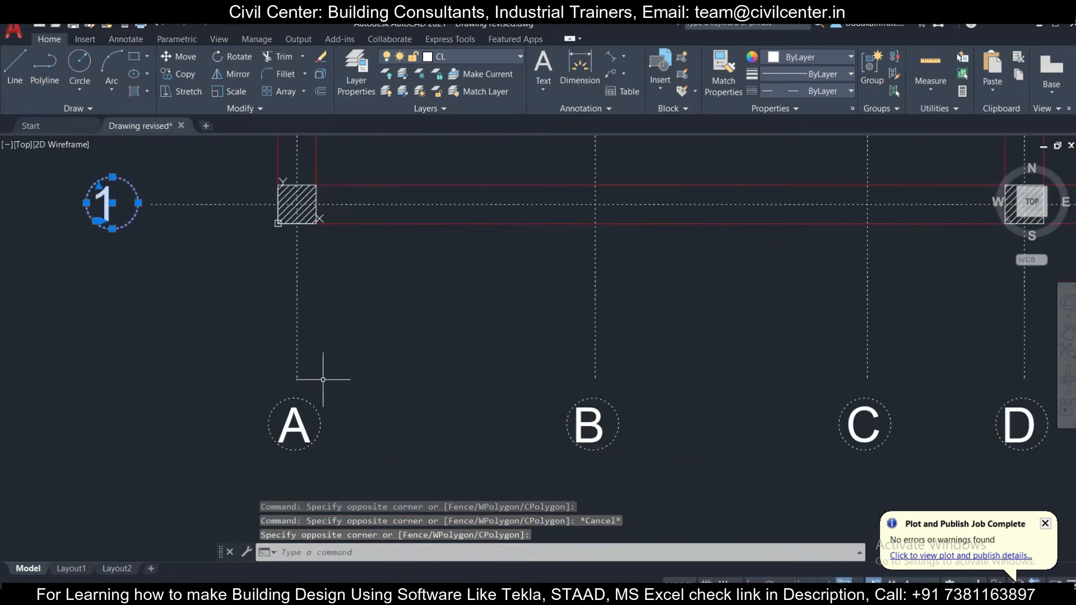
left_click(231, 379)
scroll(411, 435, "down", 4)
left_click_drag(828, 464, 973, 479)
left_click(973, 480)
scroll(706, 430, "down", 5)
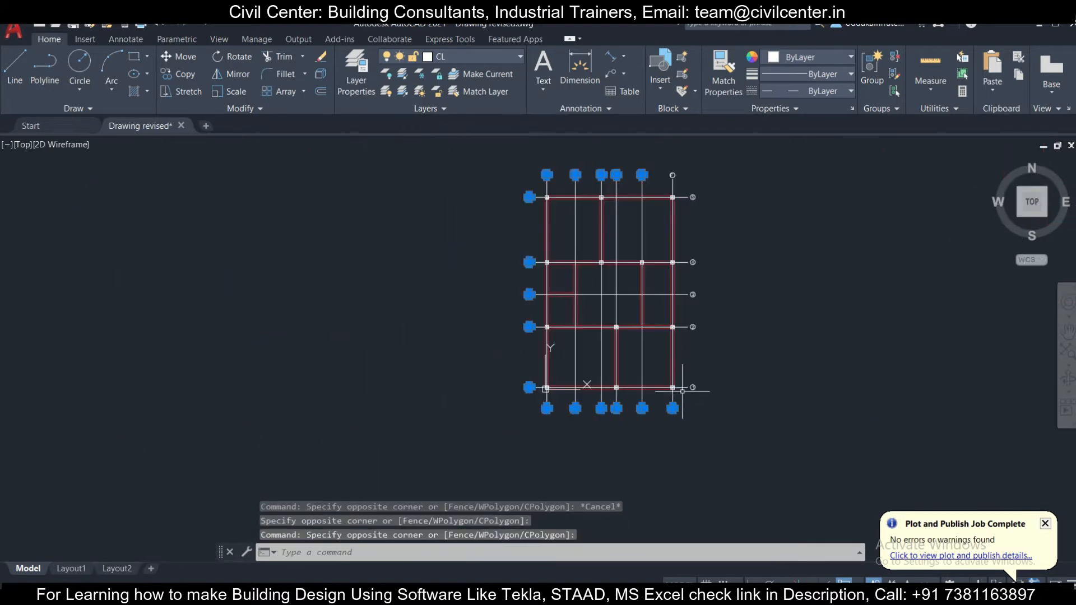
scroll(682, 221, "up", 8)
left_click(442, 216)
left_click(559, 272)
left_click(610, 328)
scroll(647, 375, "down", 5)
scroll(610, 281, "up", 4)
left_click(591, 339)
scroll(575, 301, "up", 6)
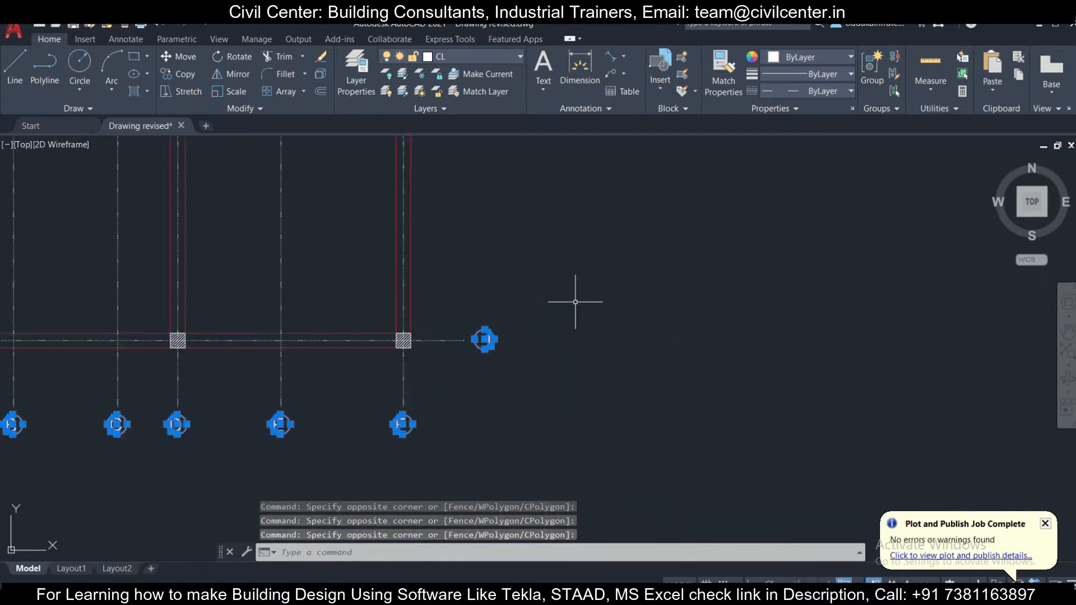
key("Delete")
- Delete the outer red wall line along the plan's top edge between the middle column and the right corner column
scroll(573, 302, "down", 4)
middle_click_drag(480, 230, 496, 347)
scroll(447, 297, "up", 8)
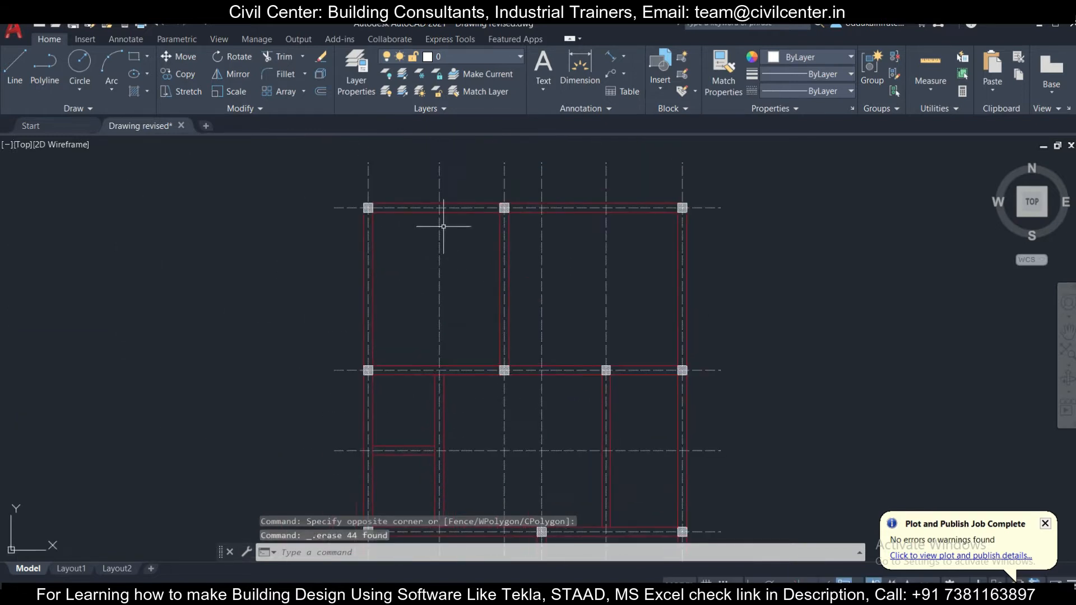
scroll(252, 193, "up", 2)
scroll(264, 204, "down", 4)
scroll(229, 205, "up", 6)
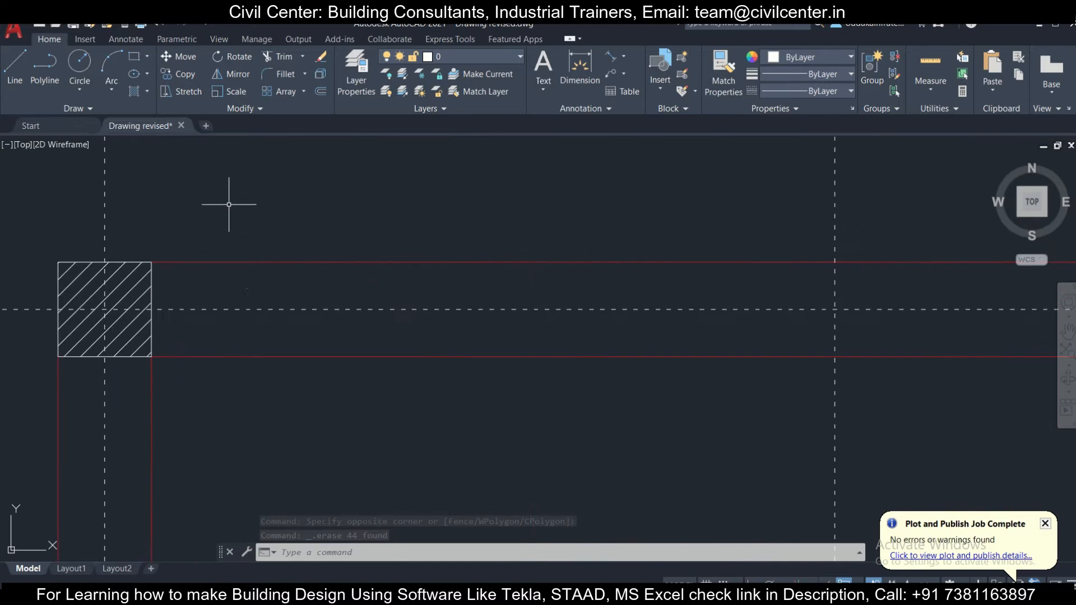
left_click(264, 264)
scroll(257, 221, "down", 6)
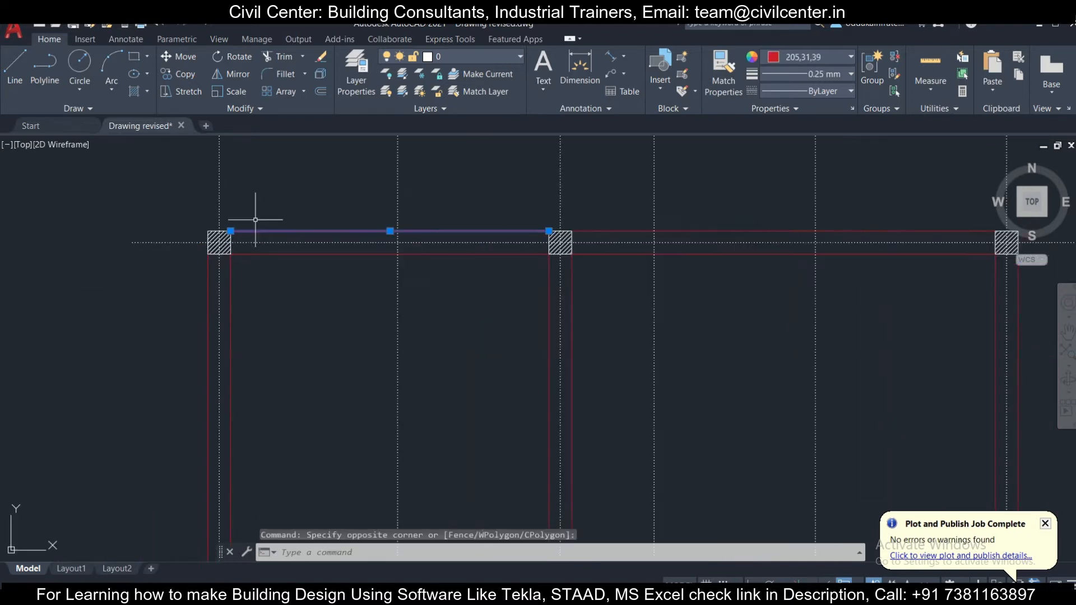
scroll(699, 239, "up", 3)
scroll(482, 276, "down", 2)
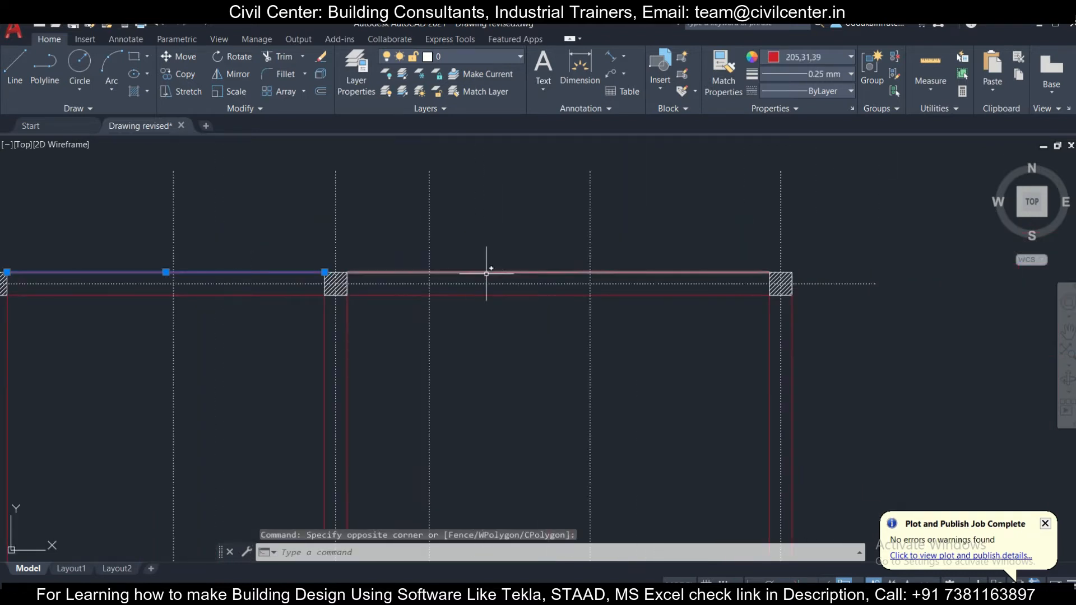
key("Escape")
left_click(498, 255)
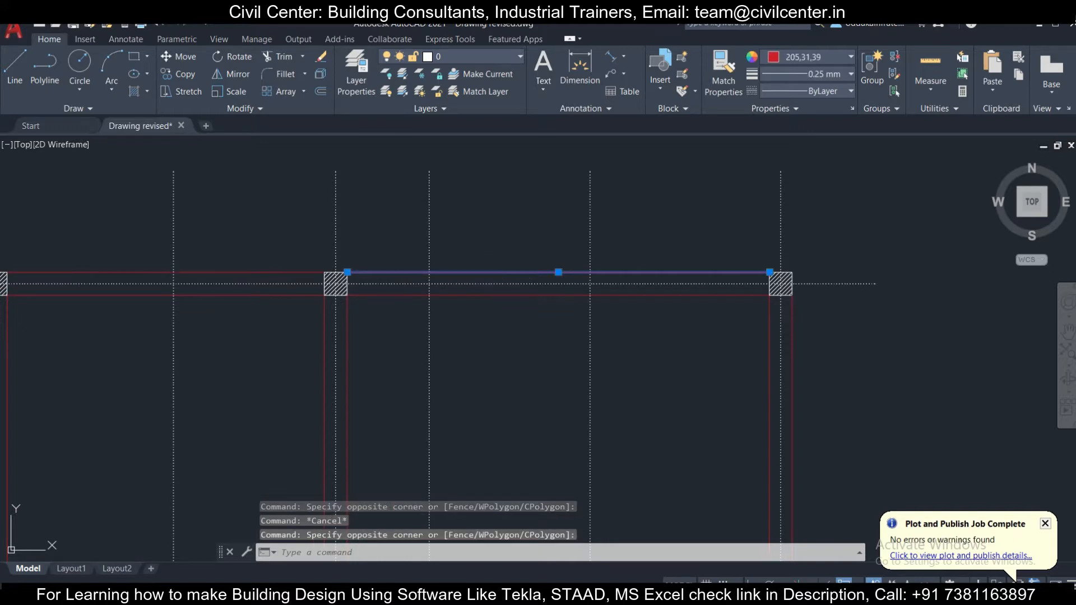
key("Delete")
scroll(241, 233, "down", 3)
scroll(243, 243, "up", 5)
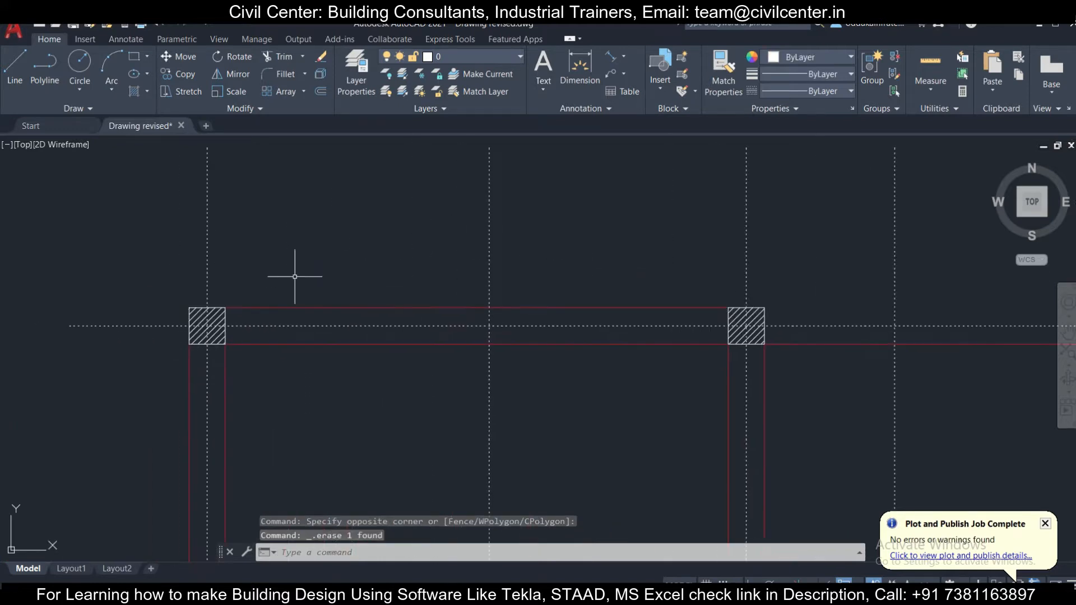
scroll(286, 285, "up", 4)
left_click(312, 347)
left_click(270, 267)
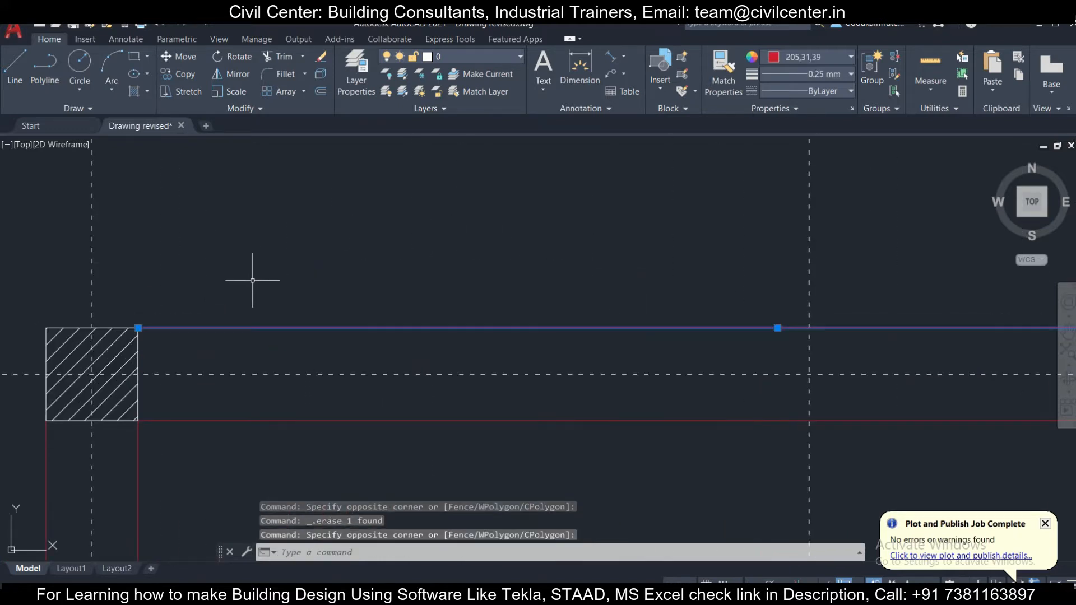
scroll(253, 280, "down", 4)
scroll(471, 297, "up", 5)
scroll(510, 294, "down", 8)
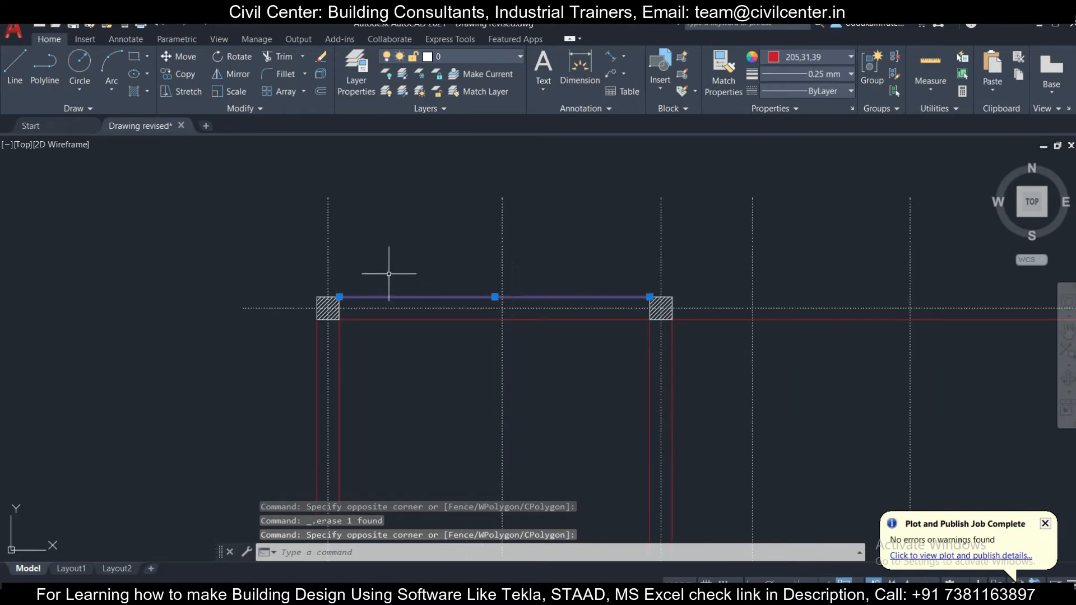
key("Escape")
scroll(324, 292, "up", 6)
left_click(325, 293)
scroll(481, 343, "down", 4)
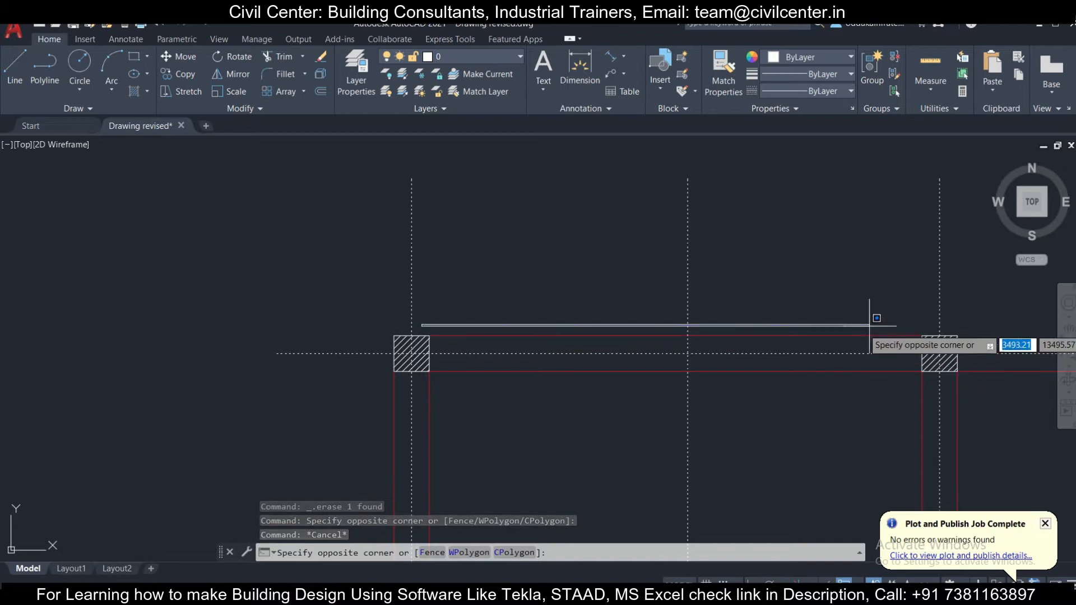
key("Escape")
- Extend the remaining outer wall line along the plan's top edge to the upper-right corner column
scroll(477, 285, "down", 3)
scroll(789, 316, "up", 6)
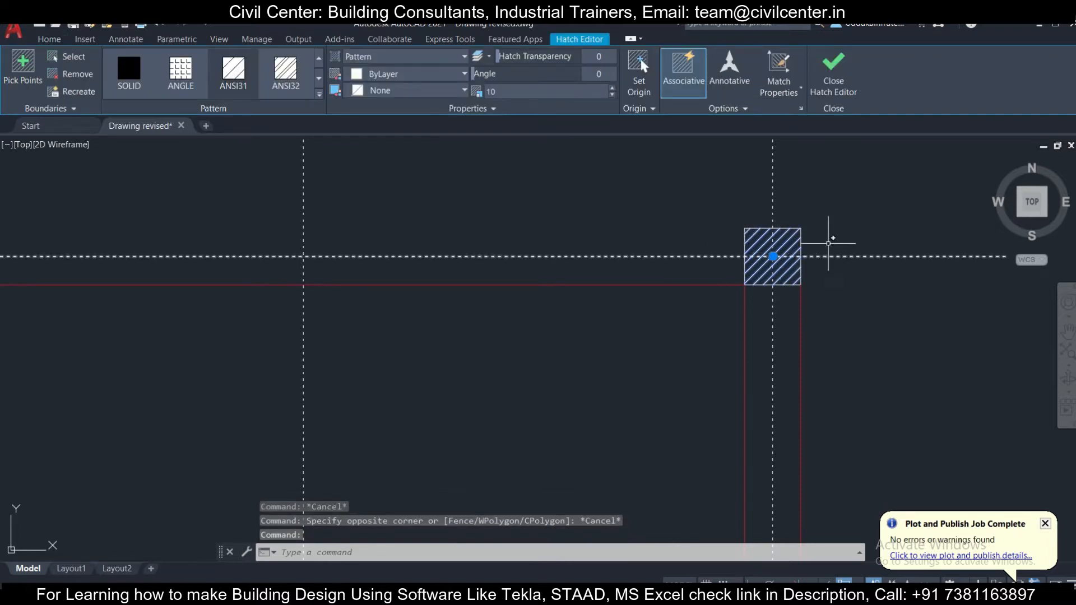
left_click(828, 242)
left_click(796, 214)
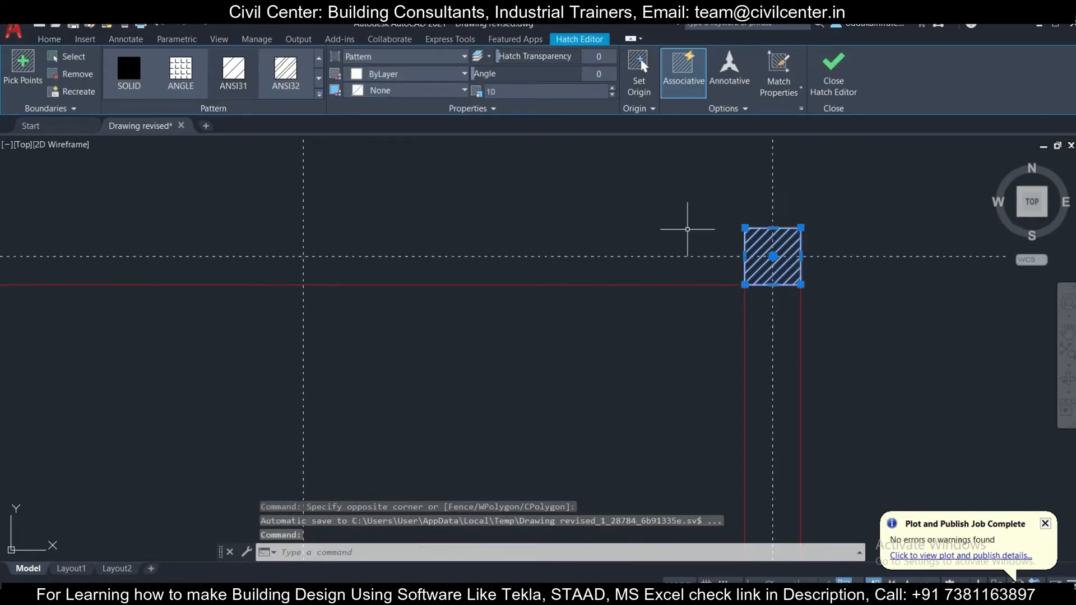
type("ex")
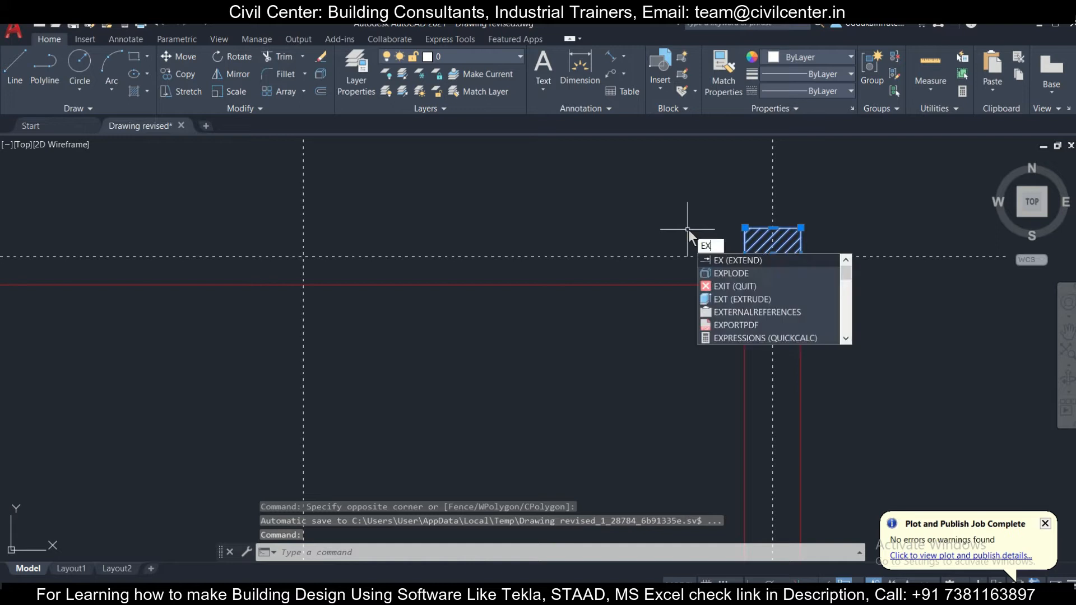
key("Return")
scroll(688, 230, "down", 5)
scroll(403, 226, "up", 4)
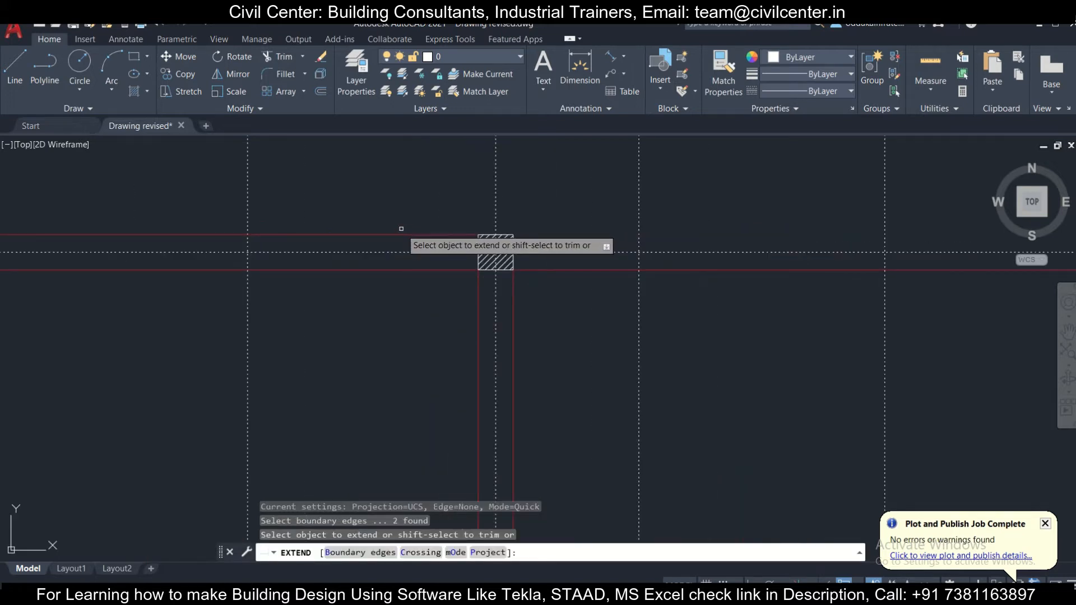
left_click(403, 234)
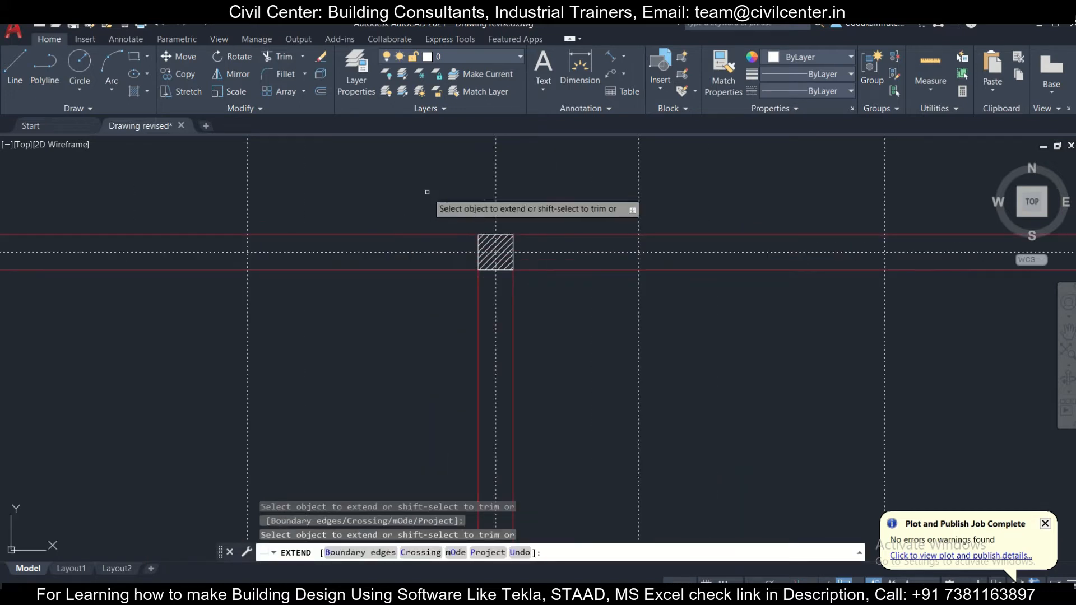
key("Escape")
- Delete the bottom and middle outer wall line segments along the plan's left side
scroll(419, 201, "down", 4)
scroll(257, 238, "up", 4)
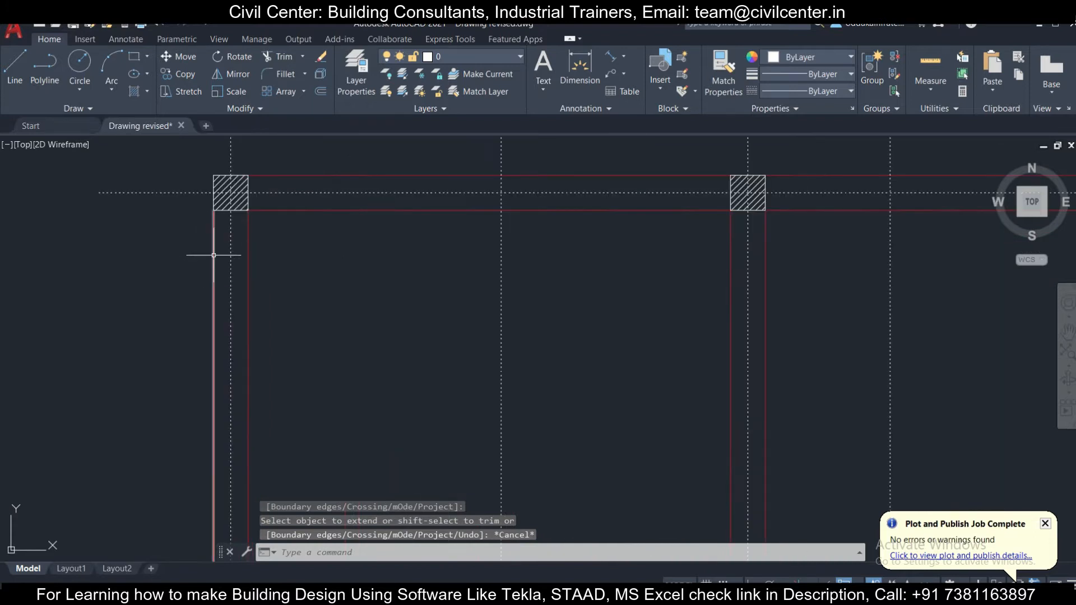
scroll(214, 255, "down", 4)
scroll(288, 283, "down", 4)
scroll(280, 314, "up", 6)
left_click(254, 342)
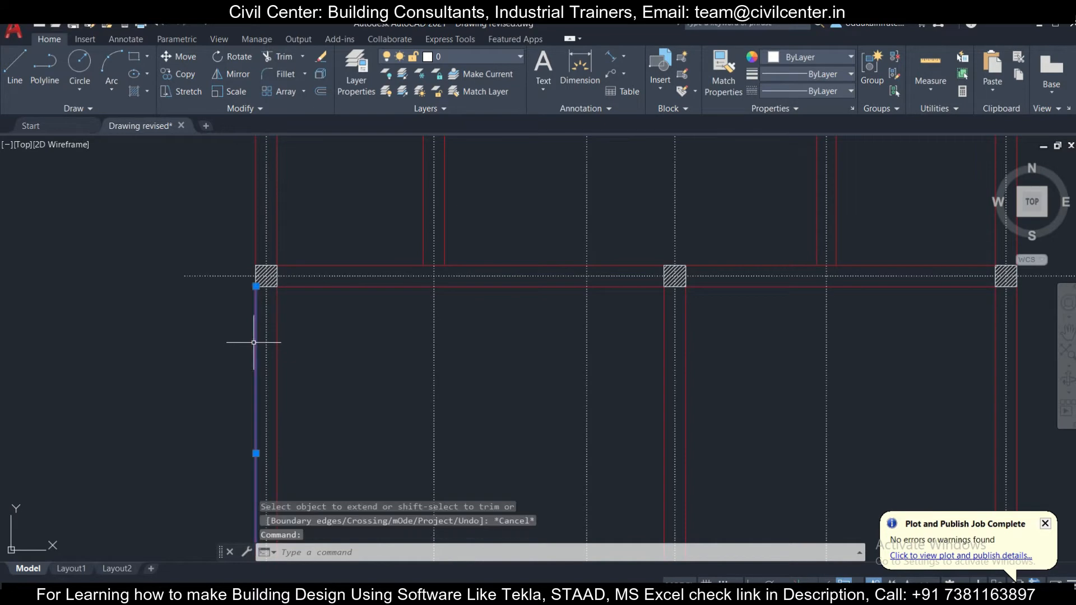
left_click(257, 246)
scroll(302, 232, "down", 2)
middle_click_drag(302, 233, 422, 555)
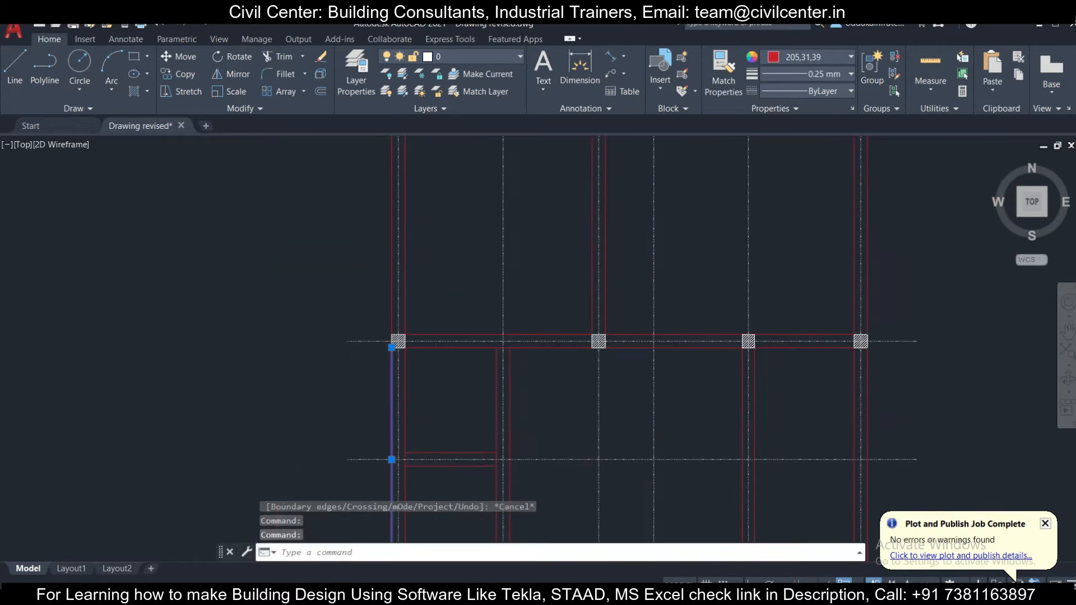
key("Delete")
scroll(411, 333, "down", 4)
scroll(384, 241, "up", 6)
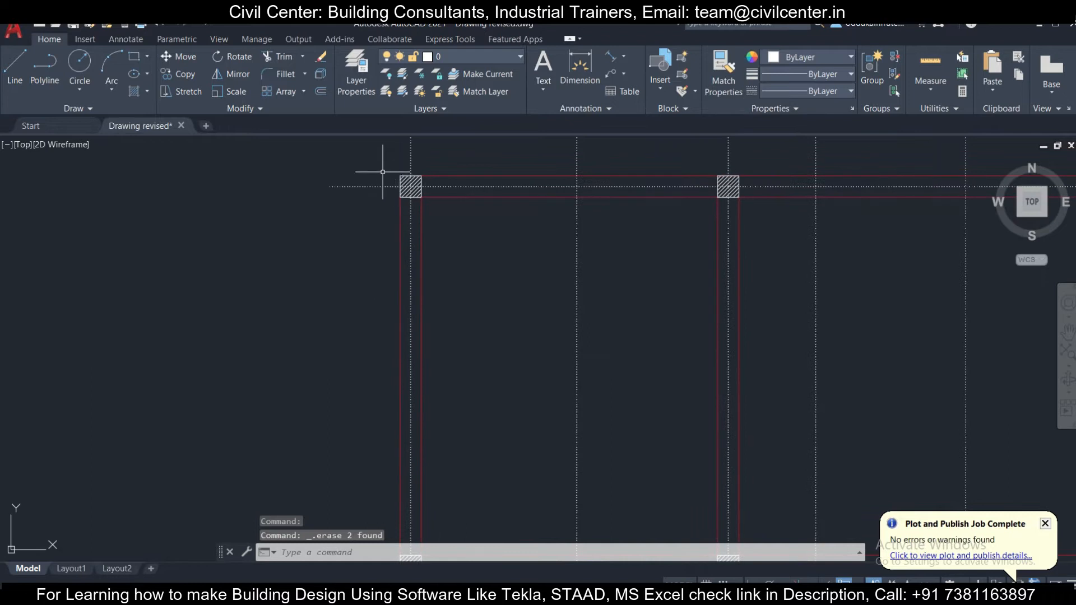
left_click(383, 172)
middle_click_drag(437, 469, 434, 333)
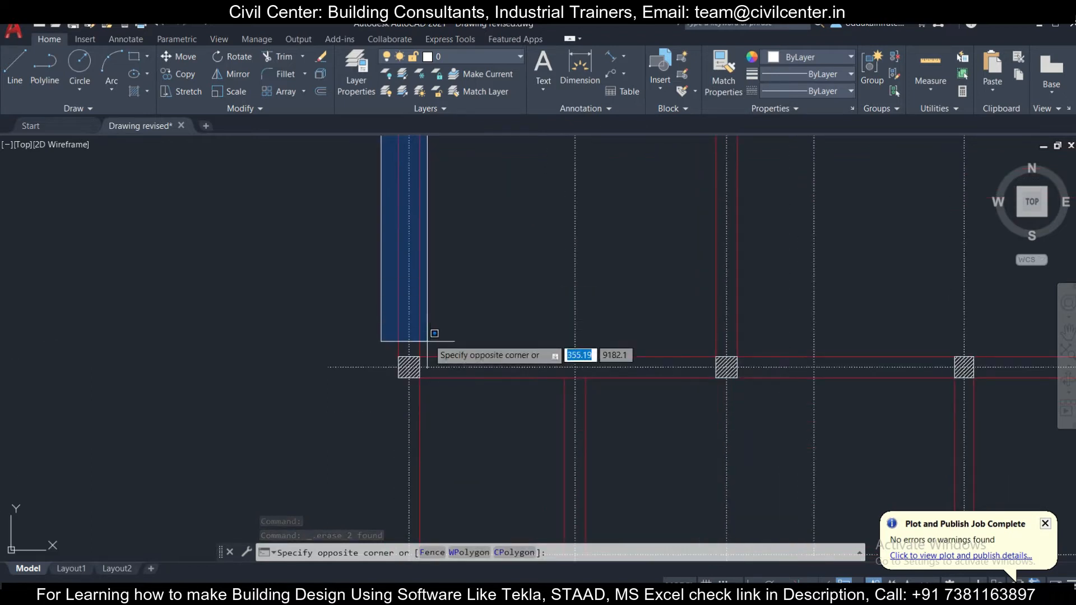
key("Escape")
left_click(400, 341)
scroll(400, 341, "down", 2)
middle_click_drag(401, 147, 473, 339)
scroll(481, 477, "up", 4)
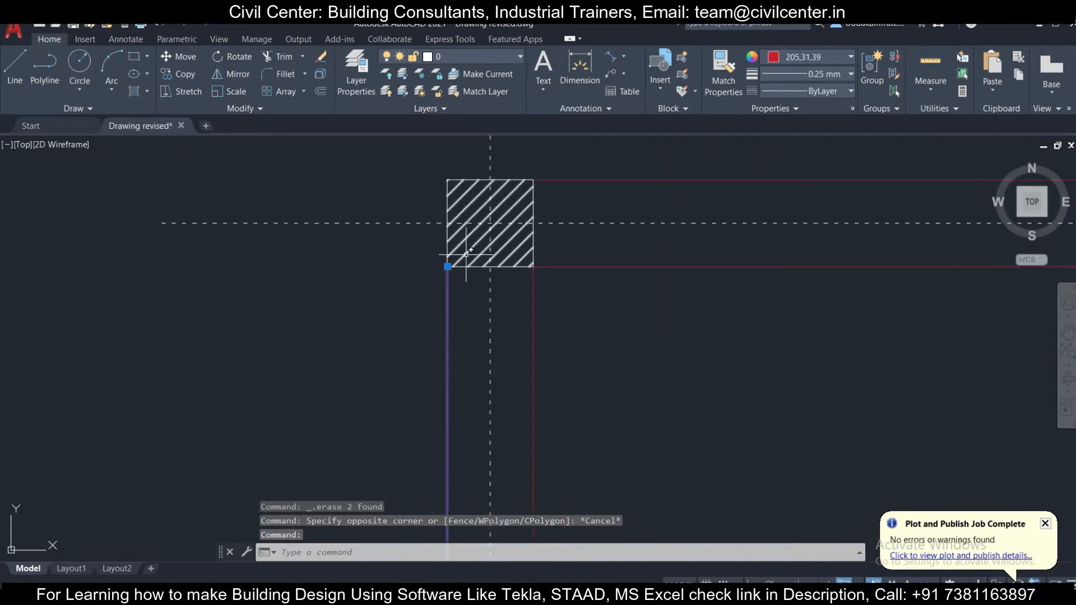
scroll(434, 282, "down", 4)
middle_click_drag(461, 441, 468, 264)
scroll(449, 316, "down", 2)
middle_click_drag(439, 425, 442, 262)
scroll(441, 261, "down", 2)
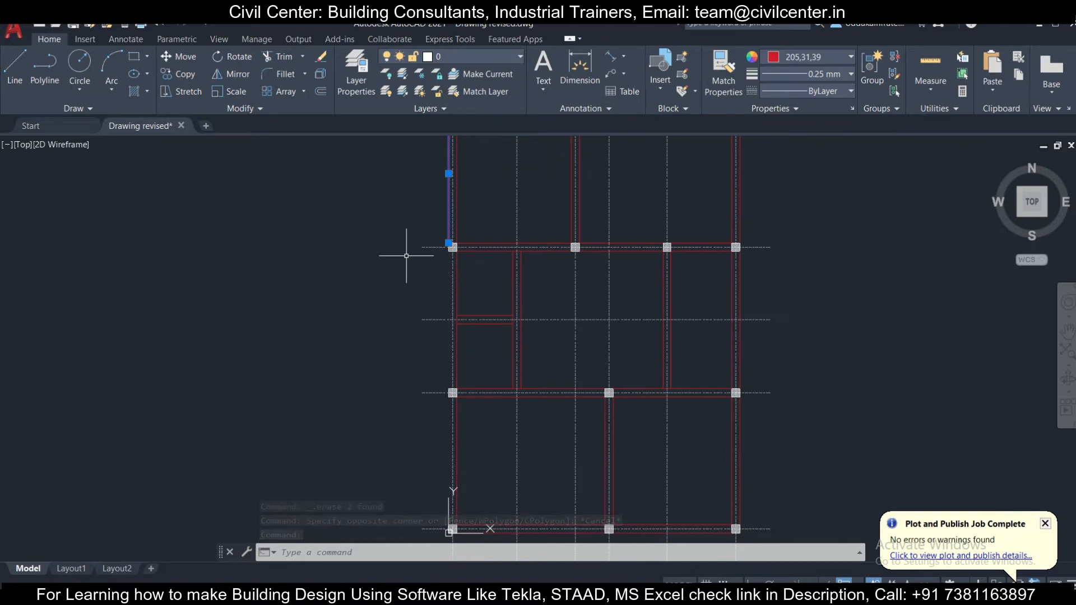
type("tr")
key("Return")
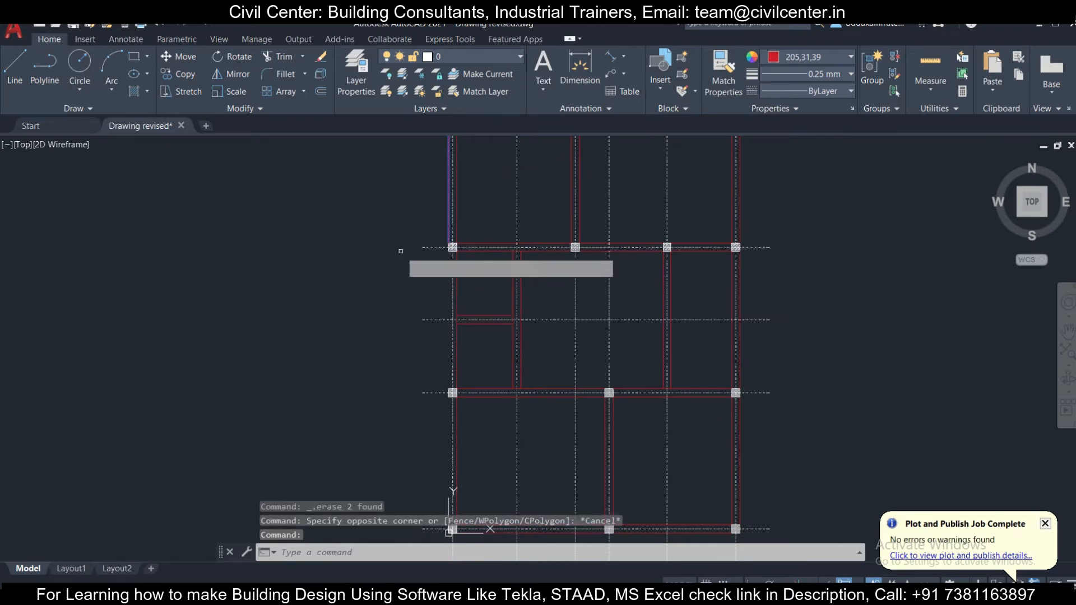
scroll(438, 229, "up", 1)
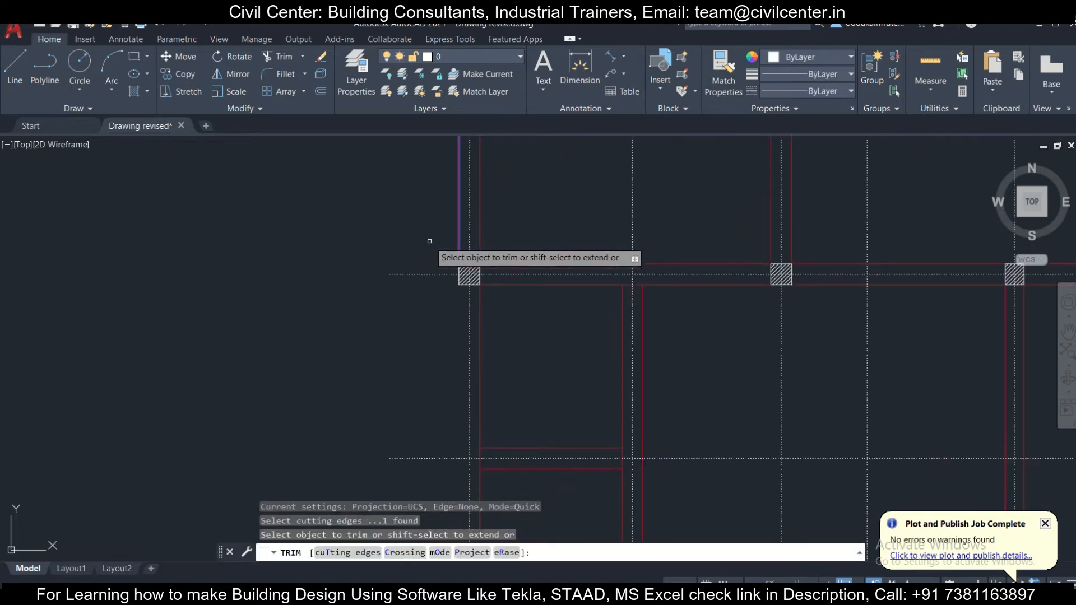
scroll(429, 237, "up", 1)
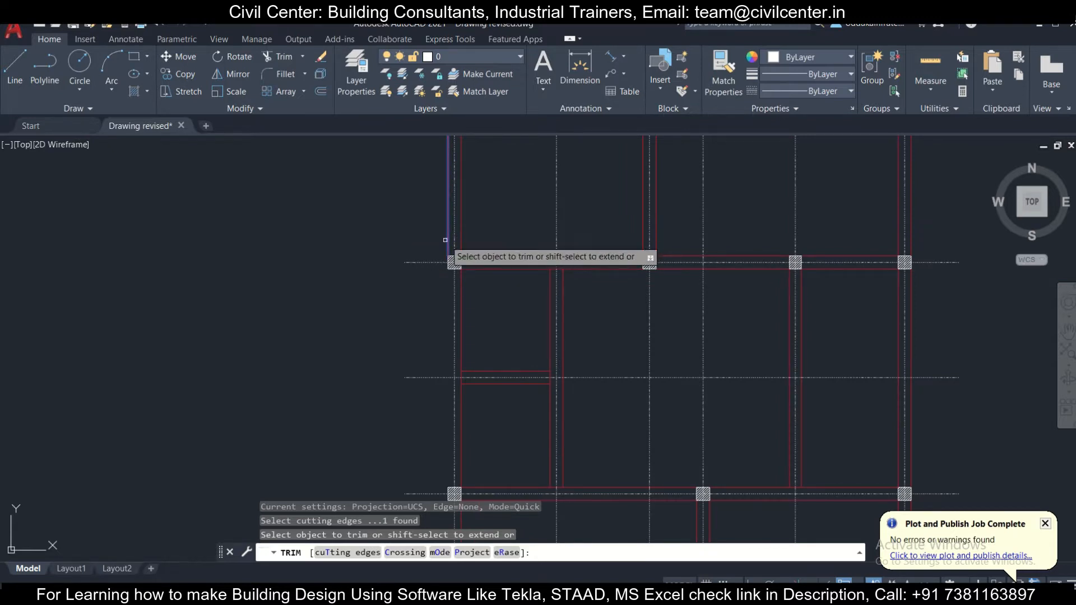
scroll(447, 240, "up", 5)
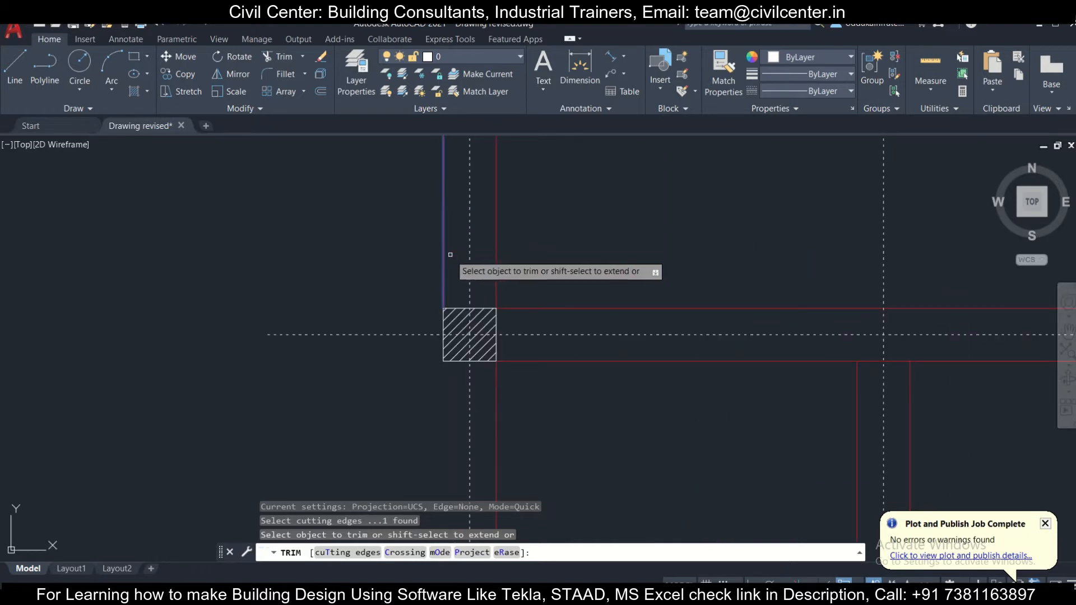
key("Escape")
scroll(446, 263, "down", 4)
left_click(439, 258)
key("Escape")
- Try to extend the outer wall line on the plan's left side using the lower-left corner column as boundary
scroll(432, 301, "down", 10)
scroll(392, 252, "up", 12)
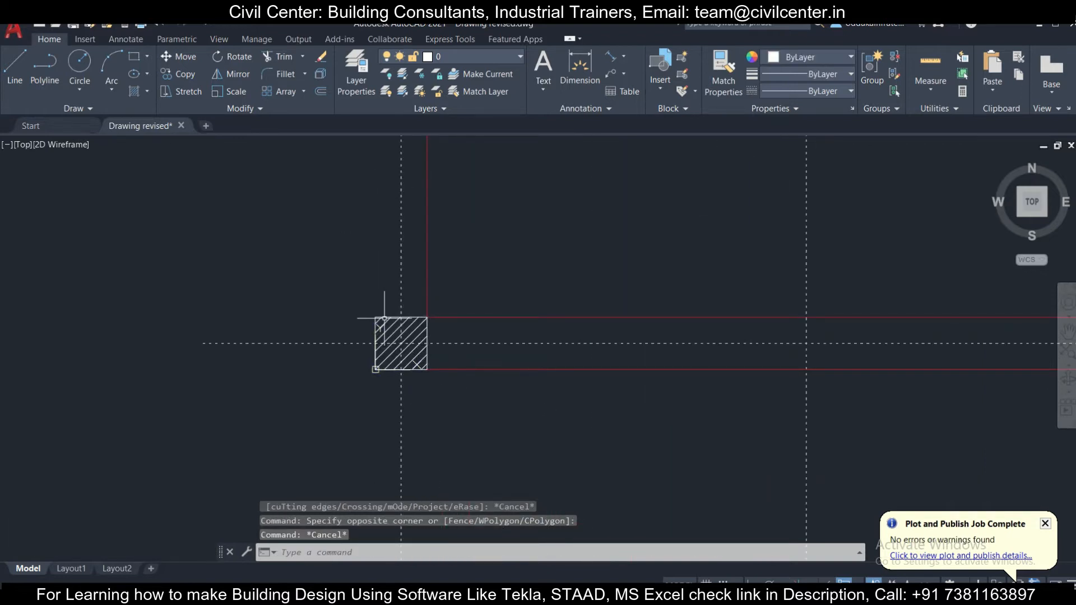
left_click(384, 315)
scroll(376, 306, "down", 3)
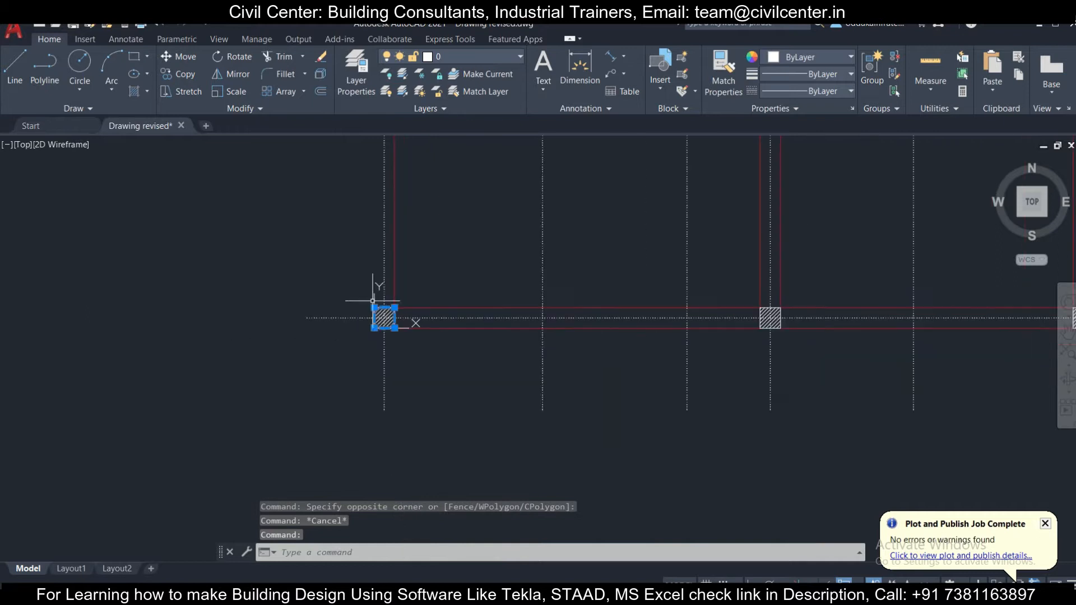
type("ex")
key("Return")
scroll(374, 303, "down", 3)
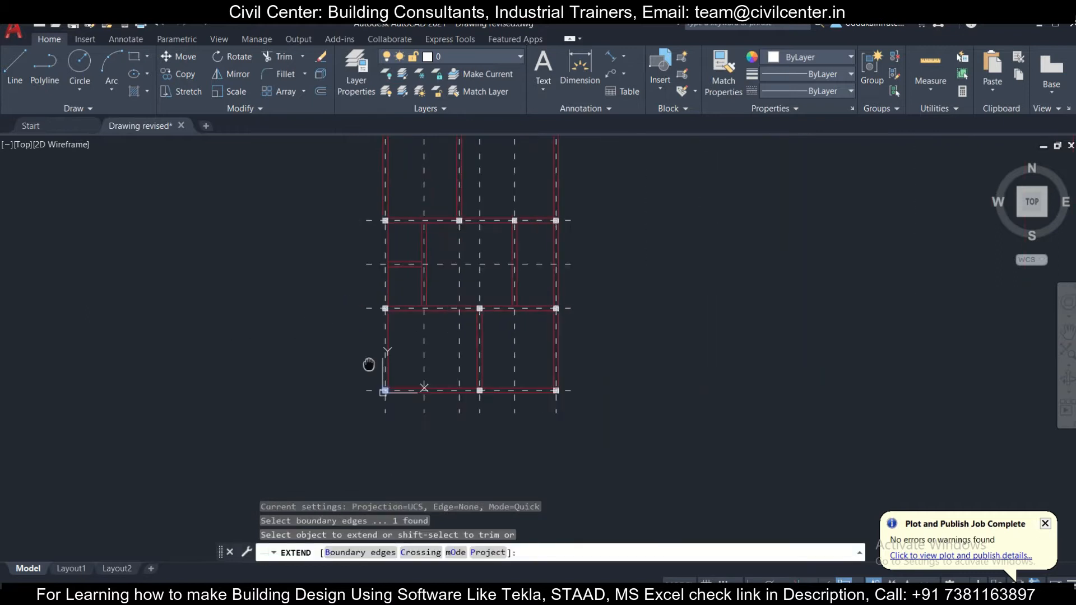
scroll(382, 206, "up", 3)
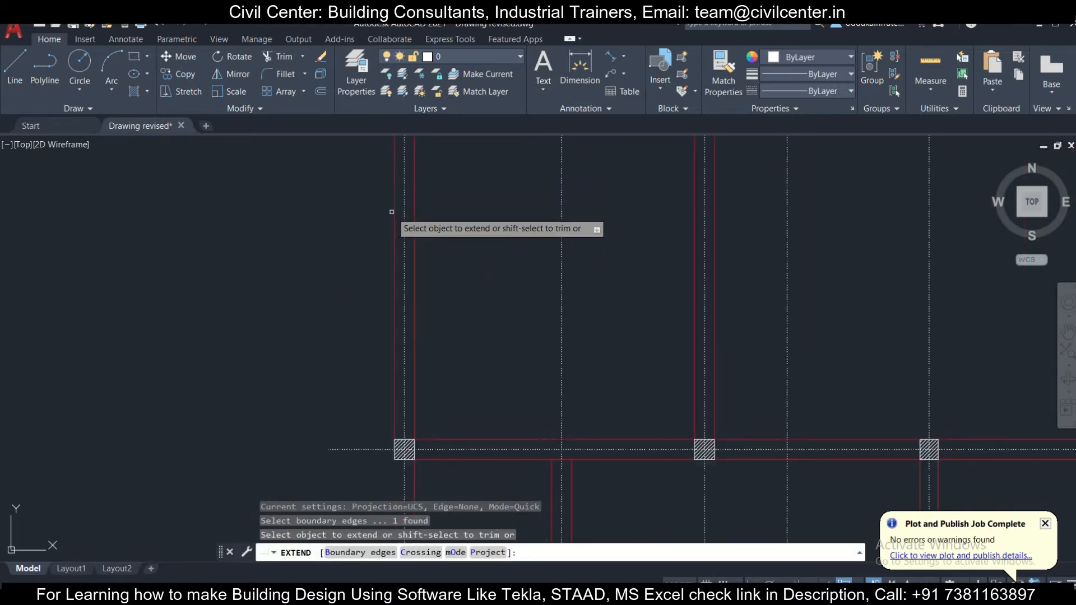
left_click(395, 245)
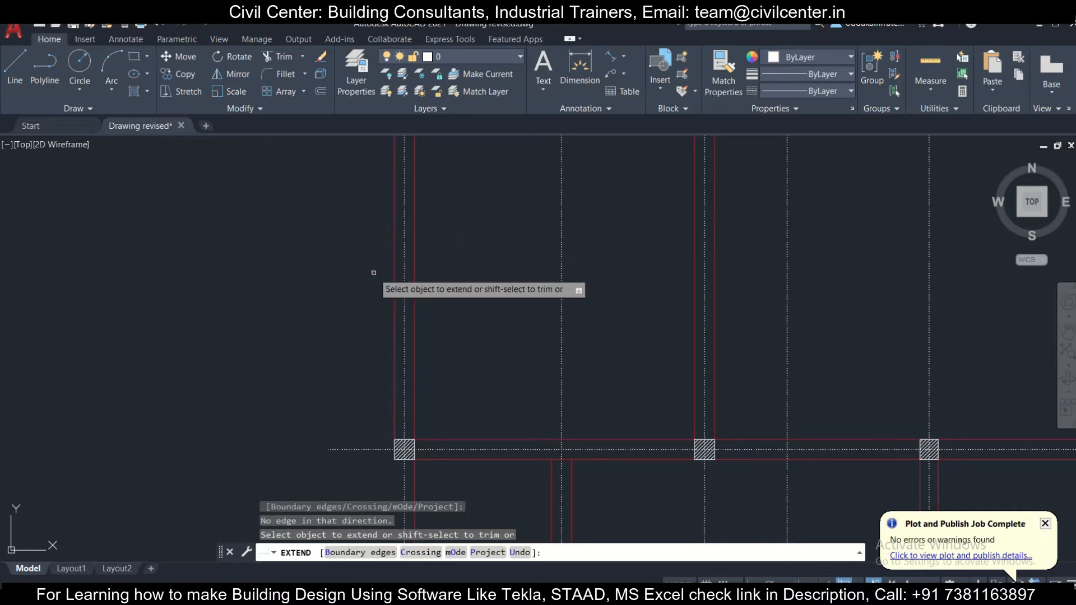
key("Escape")
- Stretch the lower end of the left outer wall line straight down to the upper-left corner of the lower-left column
scroll(402, 445, "up", 5)
left_click(384, 376)
left_click(344, 322)
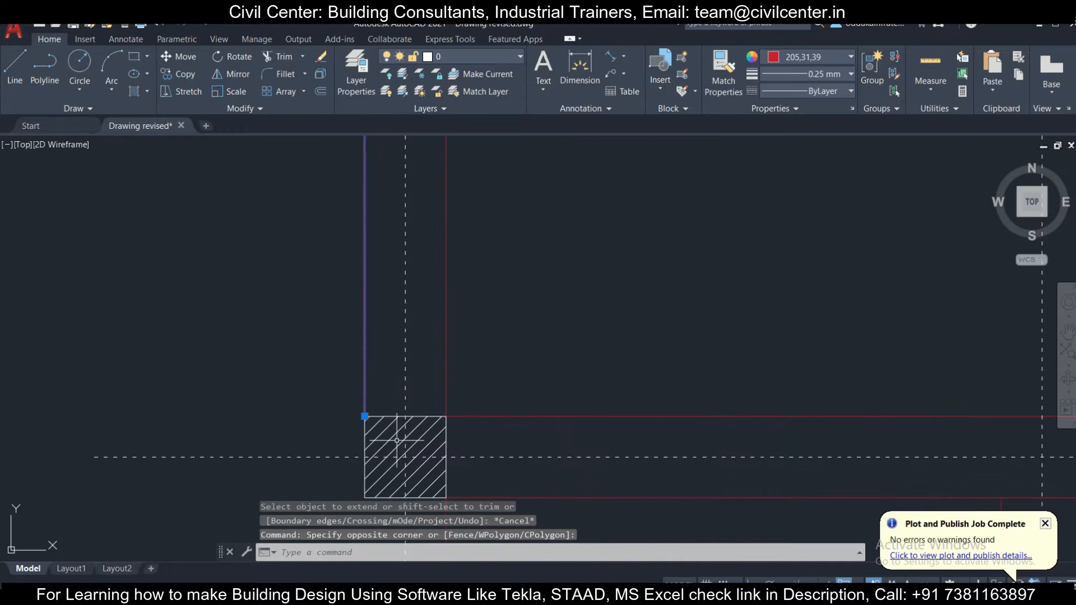
left_click(364, 415)
scroll(358, 479, "down", 4)
key("F8")
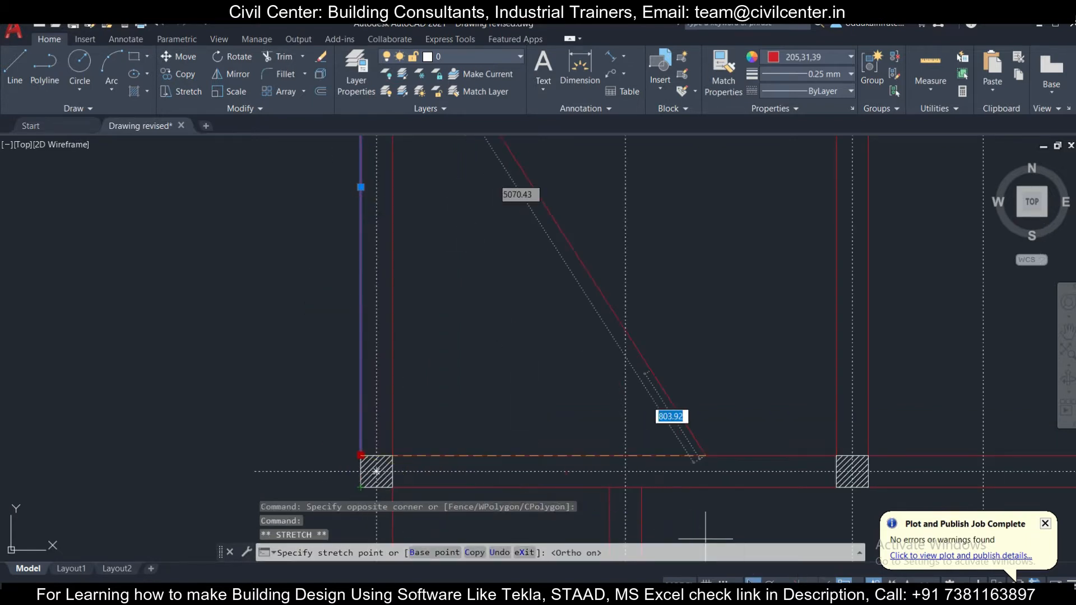
scroll(387, 445, "down", 4)
middle_click_drag(381, 444, 367, 309)
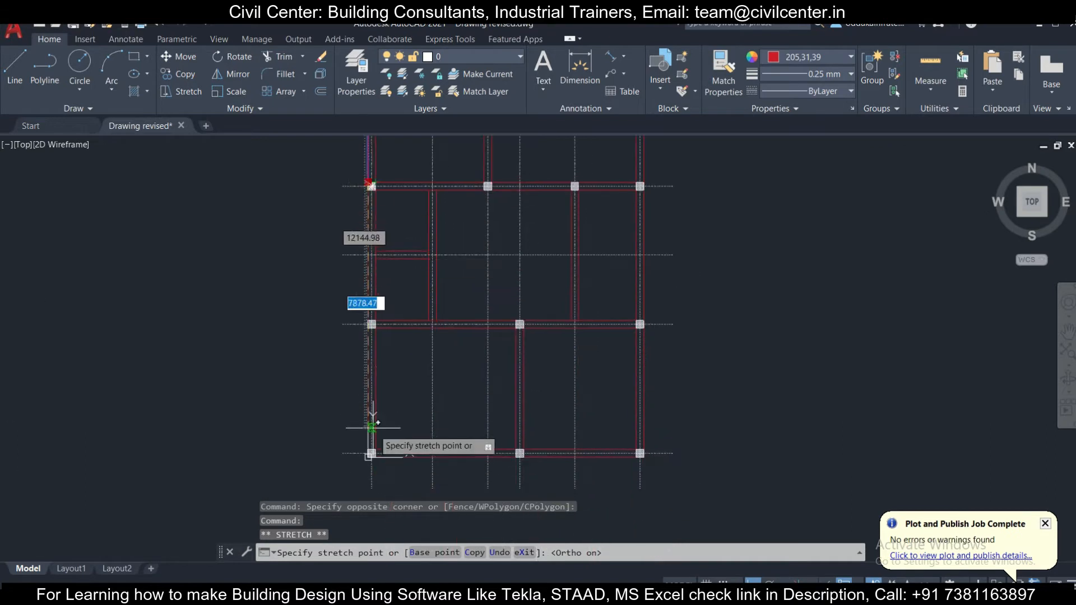
scroll(375, 313, "up", 5)
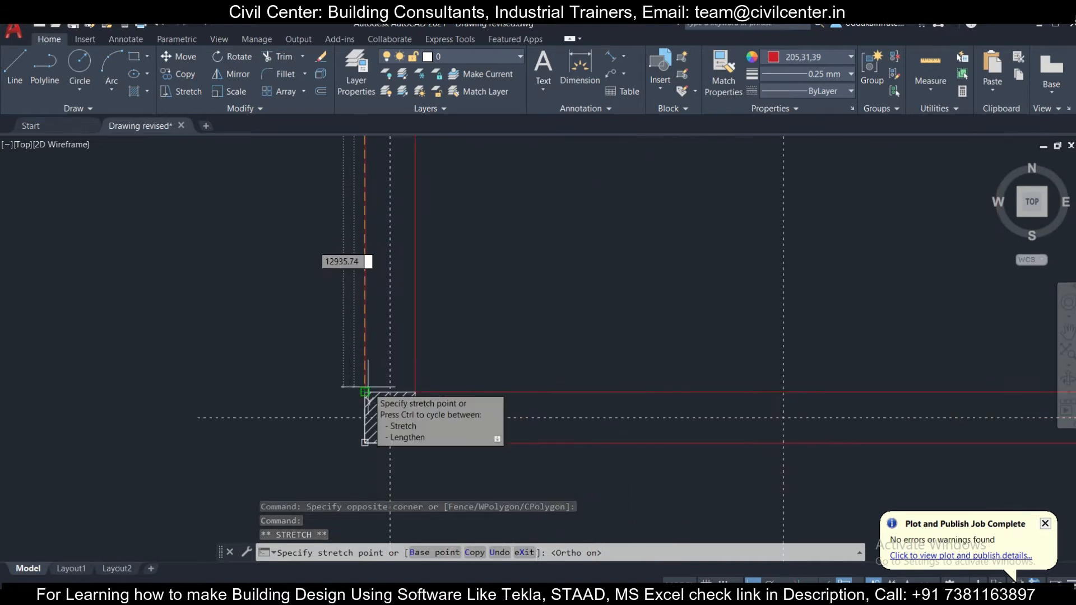
left_click(366, 391)
key("Escape")
- Examine the left outer wall line along its full length for continuity between the lower and upper corner columns
scroll(373, 350, "up", 5)
left_click(374, 350)
left_click(290, 265)
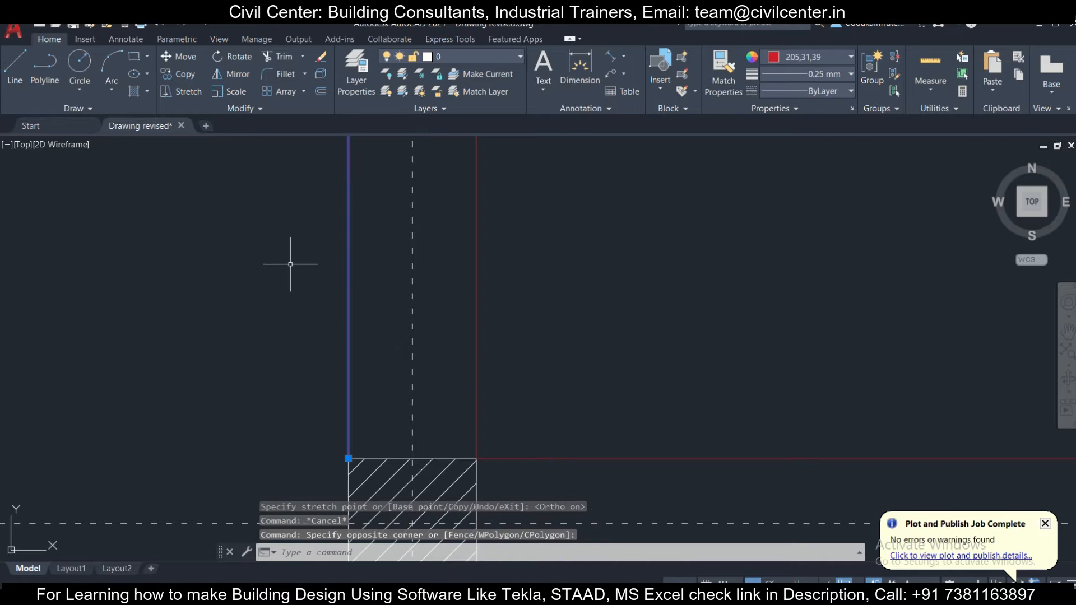
scroll(296, 279, "down", 6)
scroll(321, 282, "down", 8)
scroll(361, 283, "up", 8)
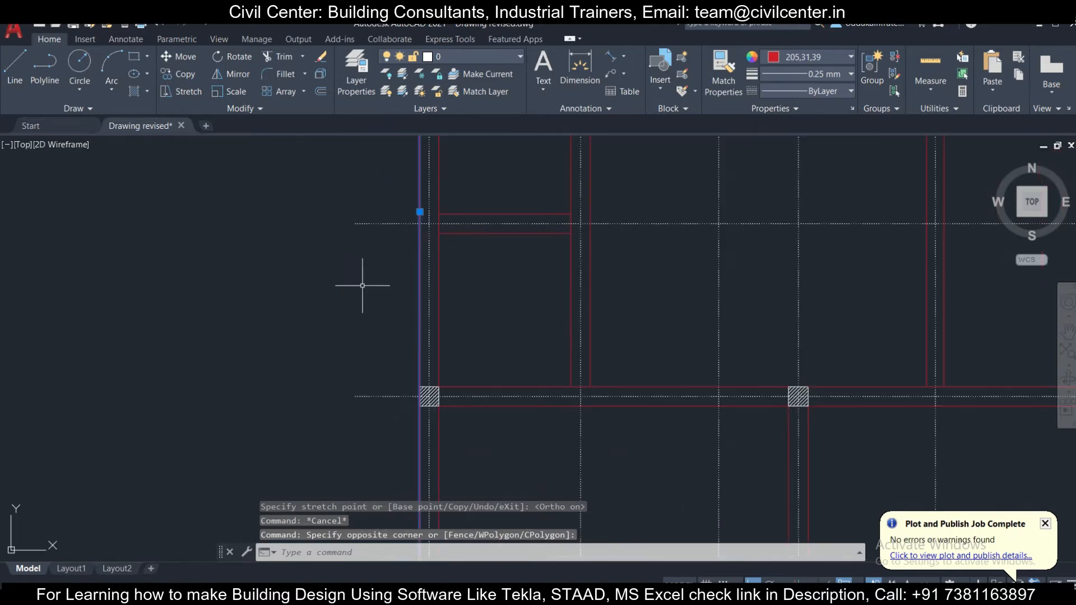
scroll(420, 224, "down", 5)
middle_click_drag(420, 225, 389, 378)
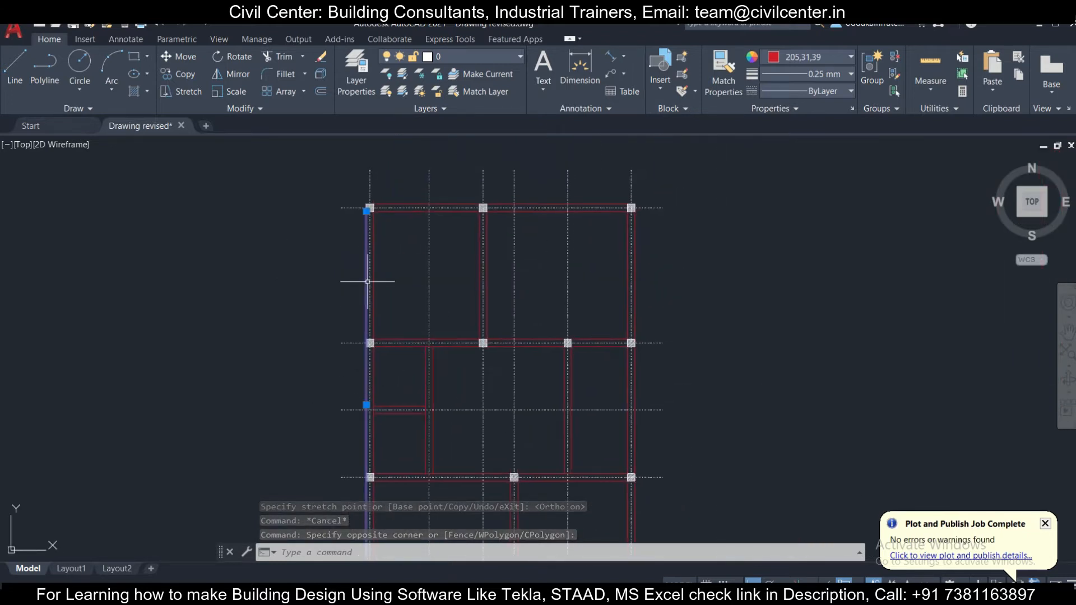
scroll(379, 269, "up", 4)
key("Escape")
- Delete the three inner wall line segments along the plan's left side
left_click(368, 301)
left_click(355, 275)
scroll(380, 300, "down", 3)
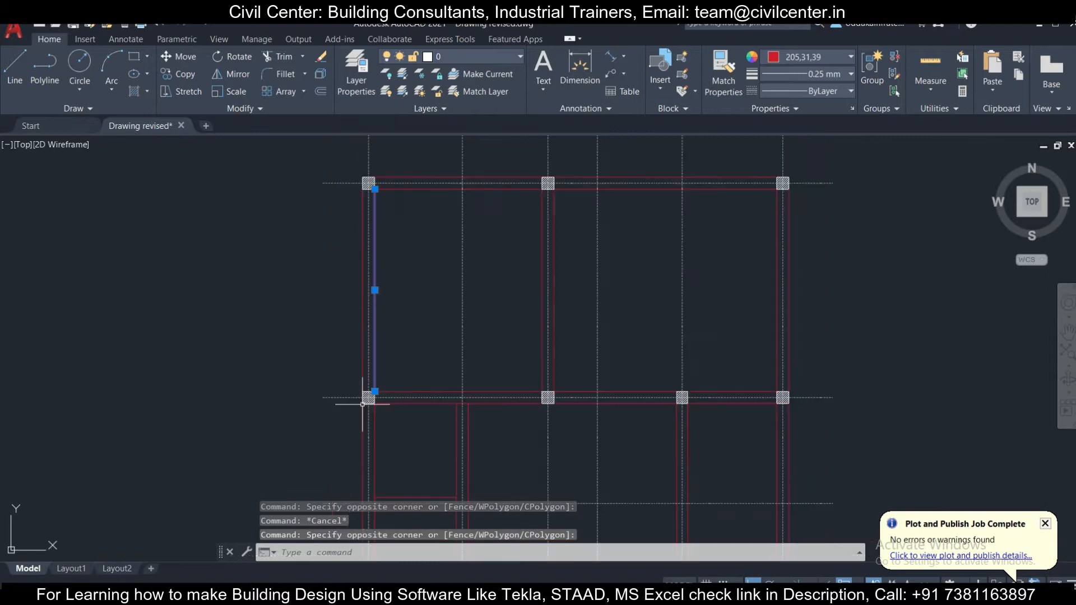
scroll(374, 434, "up", 3)
left_click(387, 440)
left_click(373, 380)
scroll(374, 380, "down", 4)
middle_click_drag(386, 245, 430, 265)
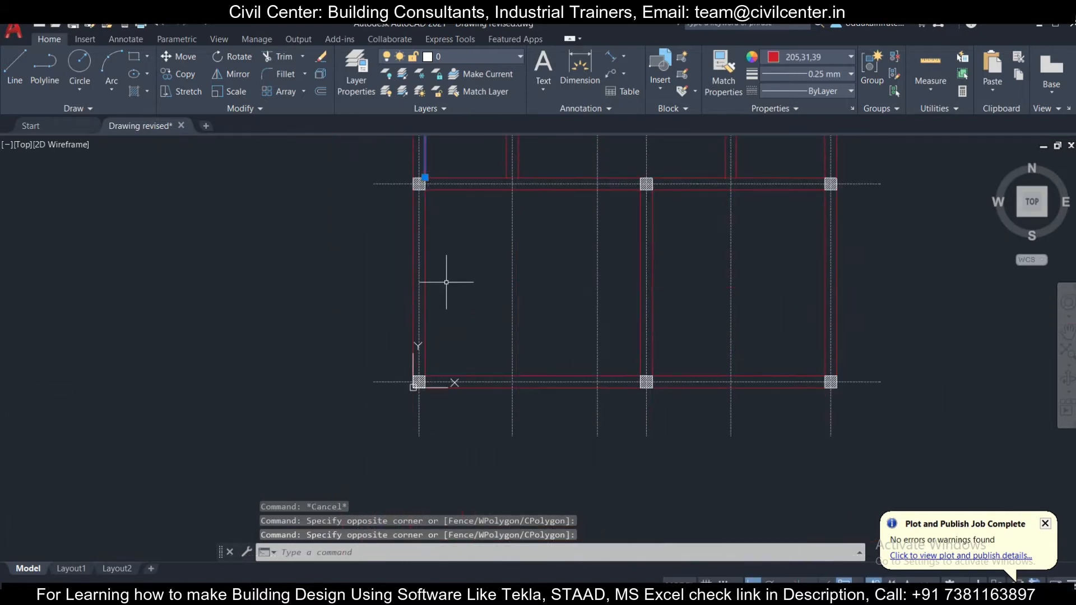
scroll(441, 292, "up", 3)
left_click(426, 310)
left_click(392, 271)
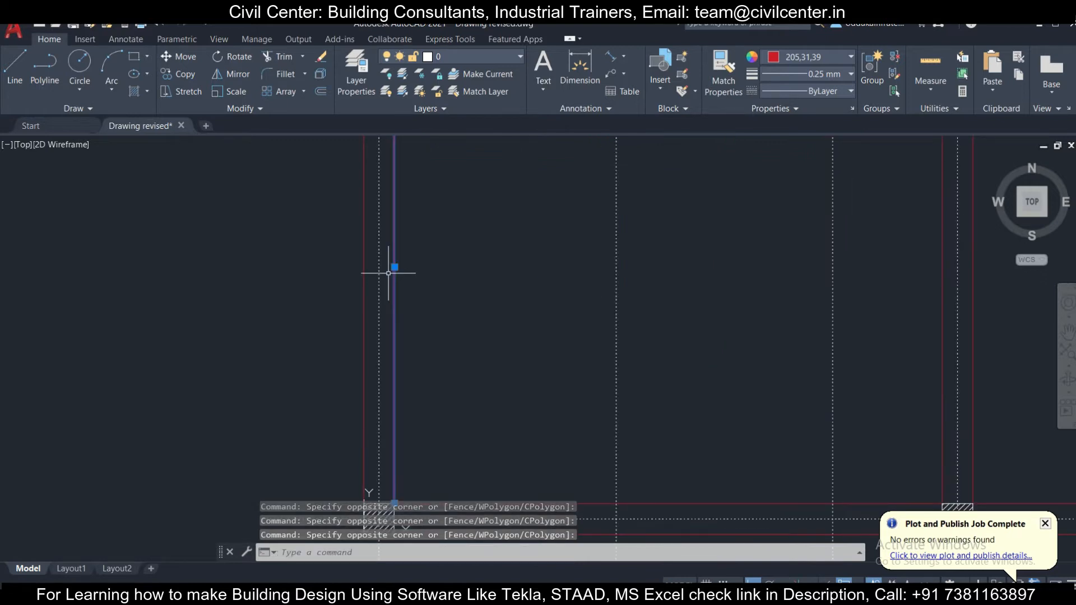
key("Delete")
- Copy the continuous left outer wall line from the lower-left column's upper-left corner to its upper-right corner as the inner line
scroll(388, 273, "down", 2)
scroll(385, 276, "up", 1)
scroll(404, 306, "down", 1)
scroll(409, 412, "up", 2)
left_click(404, 394)
left_click(357, 348)
scroll(365, 350, "down", 2)
scroll(415, 472, "up", 2)
scroll(409, 427, "down", 3)
scroll(408, 428, "up", 7)
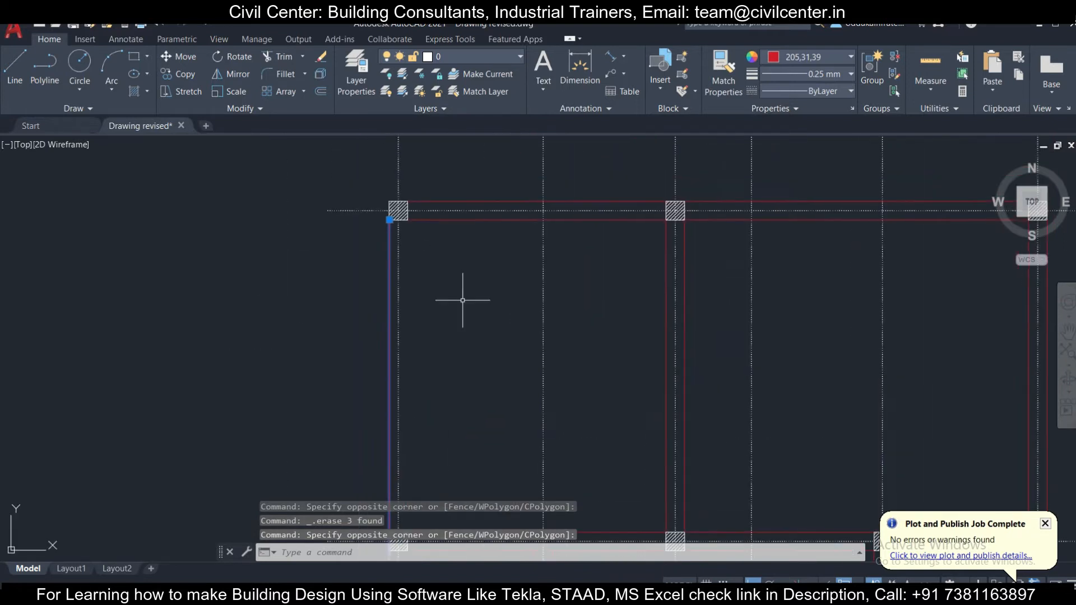
scroll(459, 242, "down", 4)
scroll(428, 361, "up", 1)
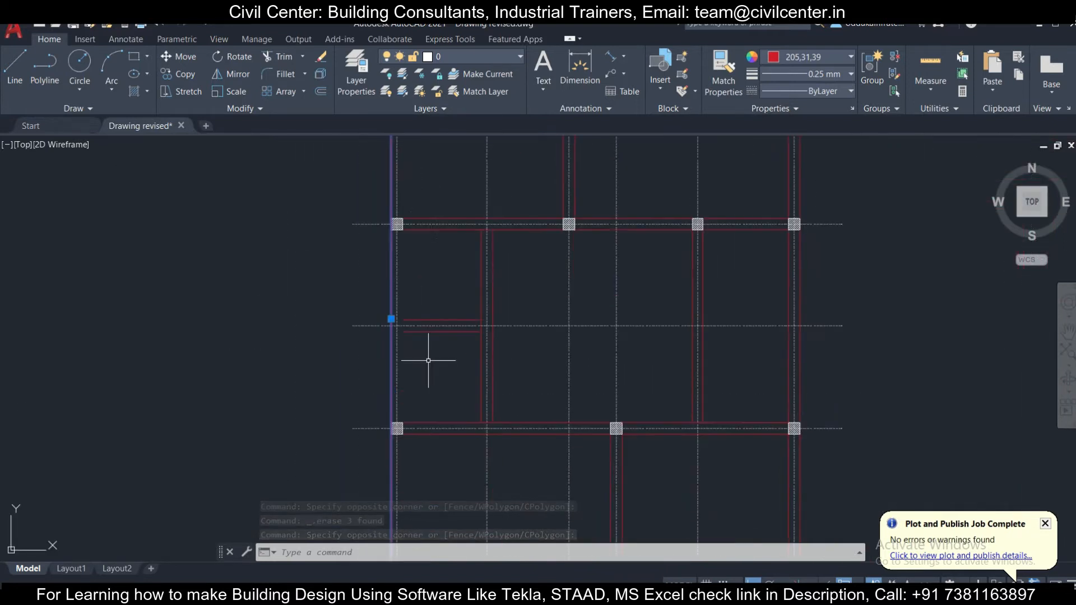
middle_click_drag(438, 439, 360, 379)
scroll(362, 483, "up", 5)
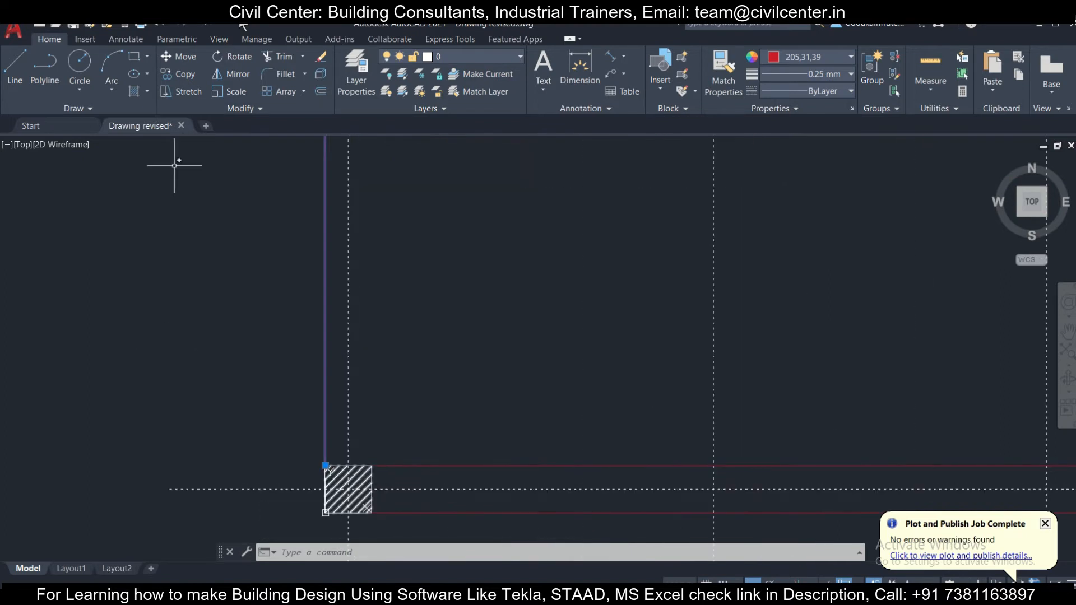
left_click(186, 73)
scroll(344, 455, "up", 3)
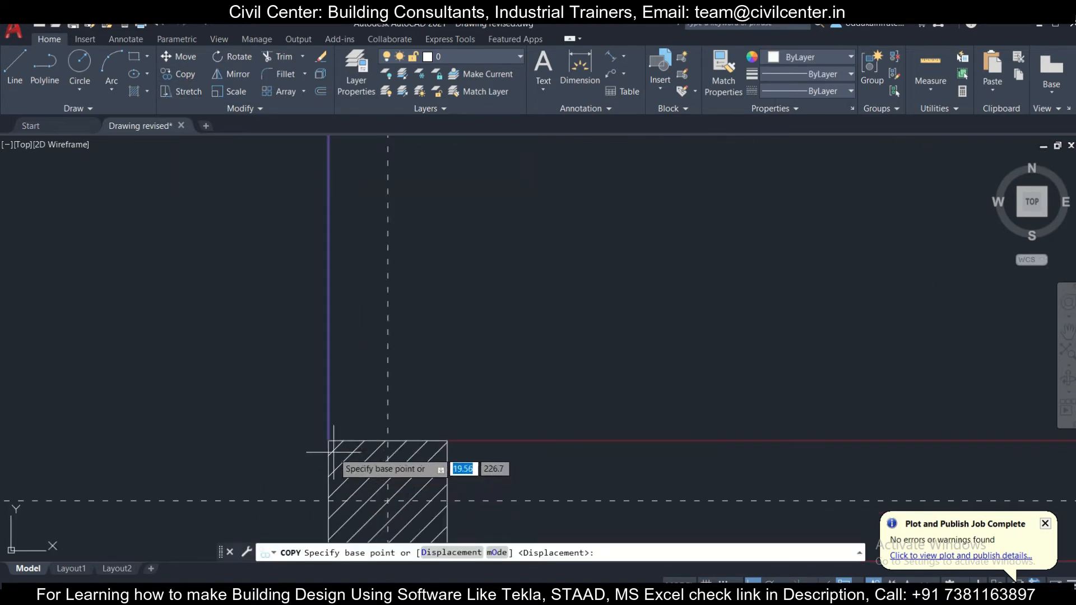
left_click(329, 441)
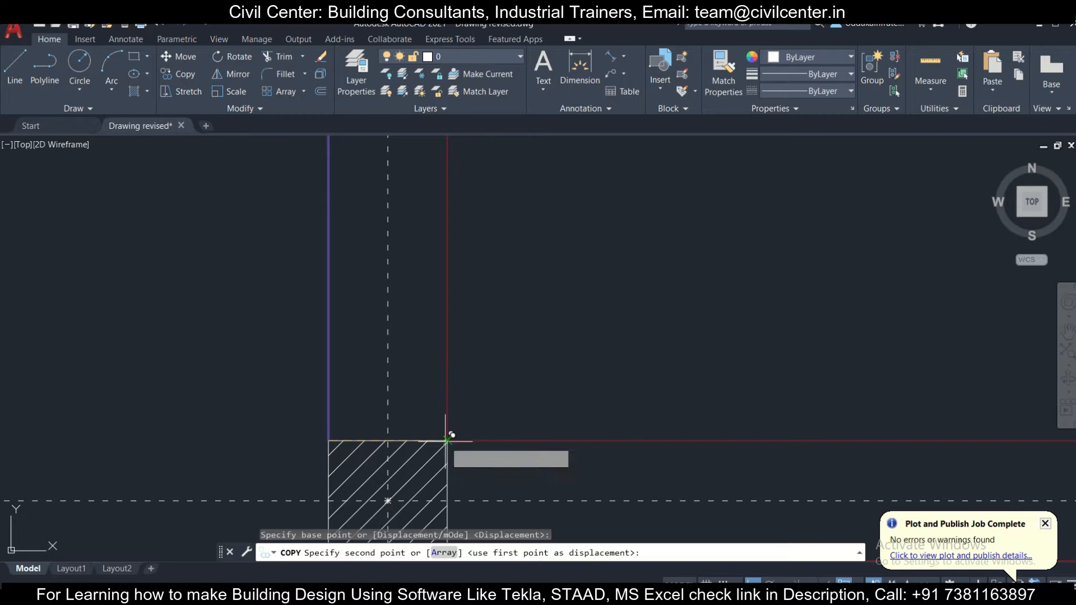
left_click(448, 441)
key("Escape")
- Delete the two inner wall line segments along the plan's top edge
scroll(457, 403, "down", 8)
middle_click_drag(496, 306, 452, 511)
middle_click_drag(472, 306, 432, 528)
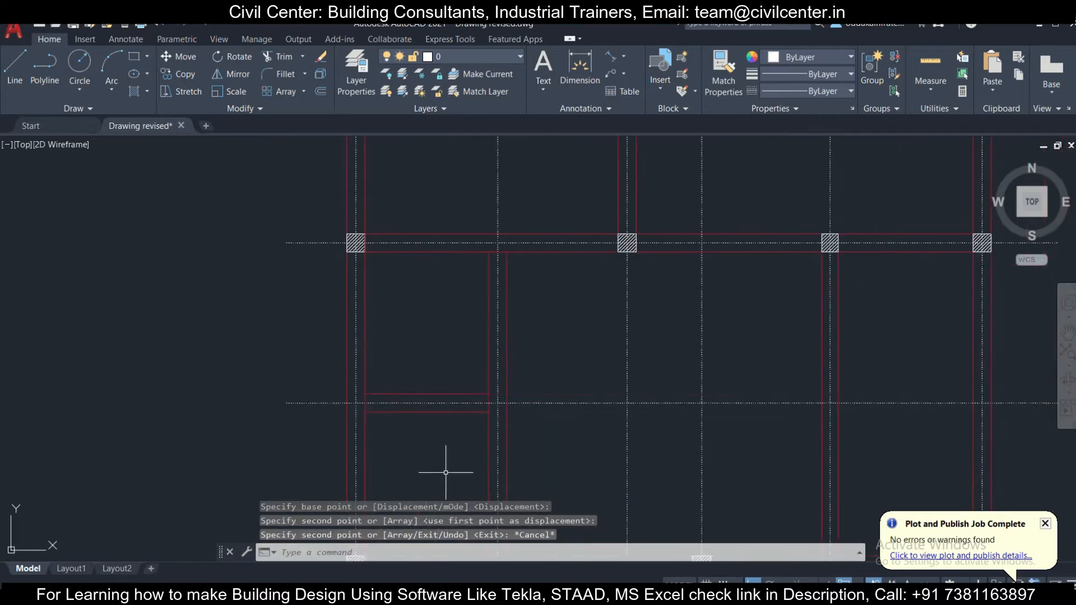
middle_click_drag(516, 259, 419, 536)
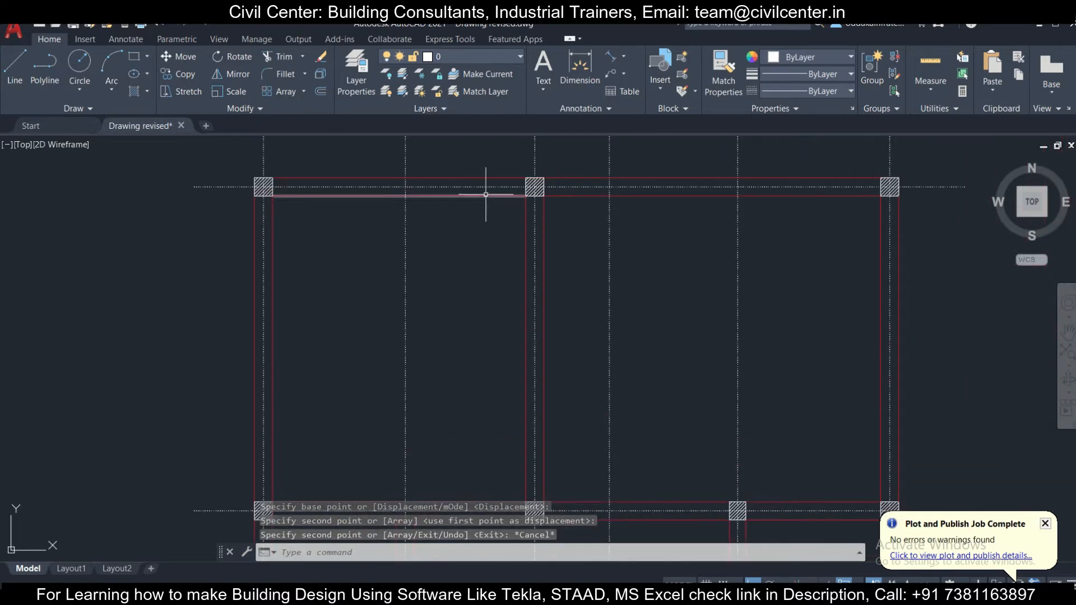
left_click(576, 197)
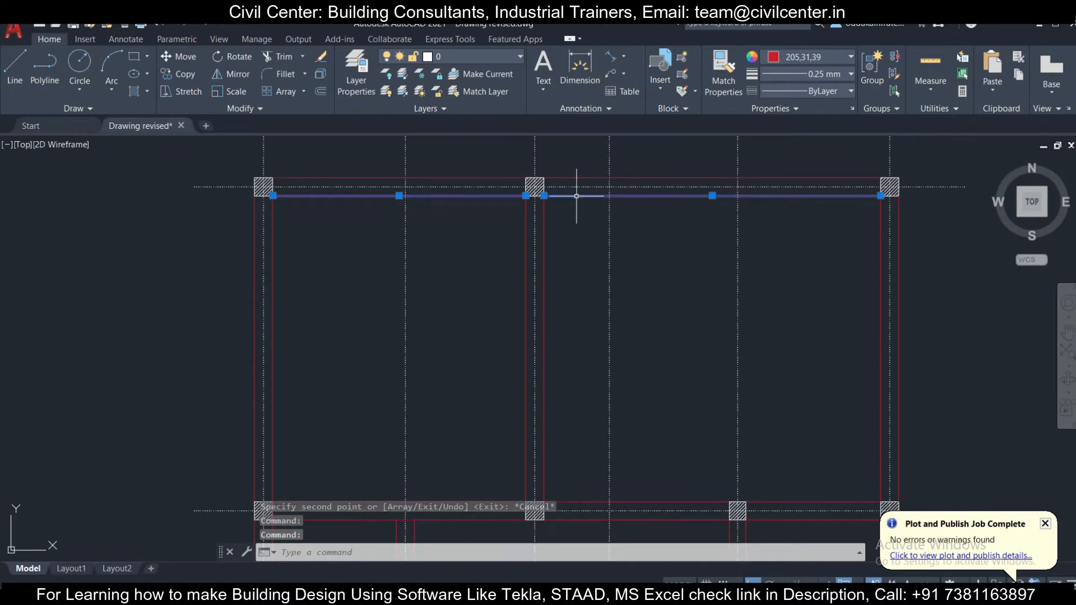
key("Delete")
- Copy the top outer wall line down to the lower-right corner of the upper-left column as the inner line
left_click(582, 181)
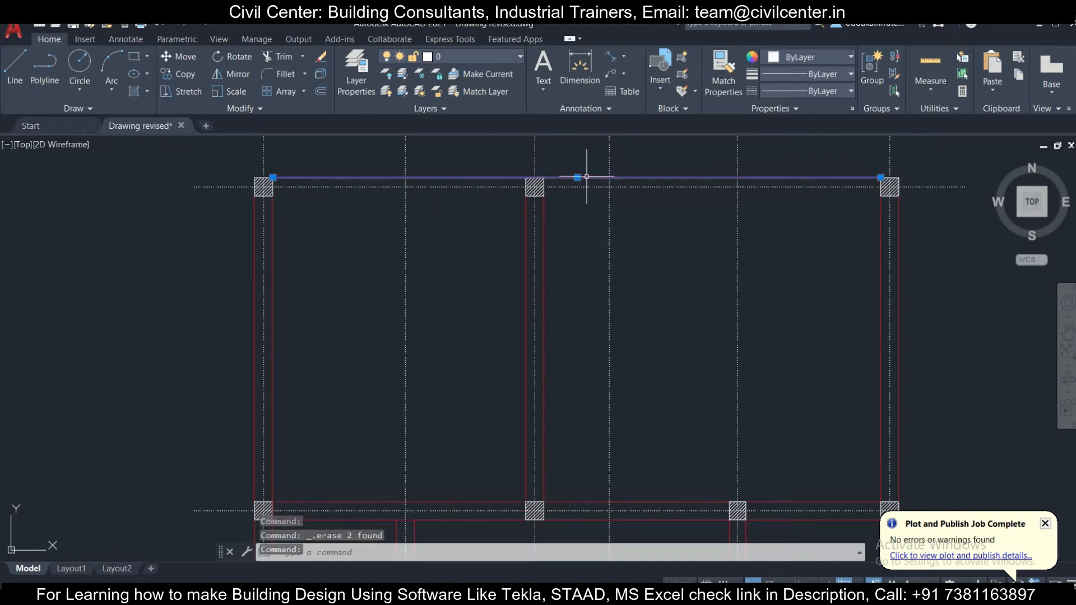
left_click(188, 74)
scroll(272, 174, "up", 2)
left_click(272, 186)
left_click(274, 232)
key("Escape")
- Examine the outer wall line along the plan's right side for continuity
scroll(274, 207, "down", 5)
scroll(712, 209, "up", 5)
left_click(586, 303)
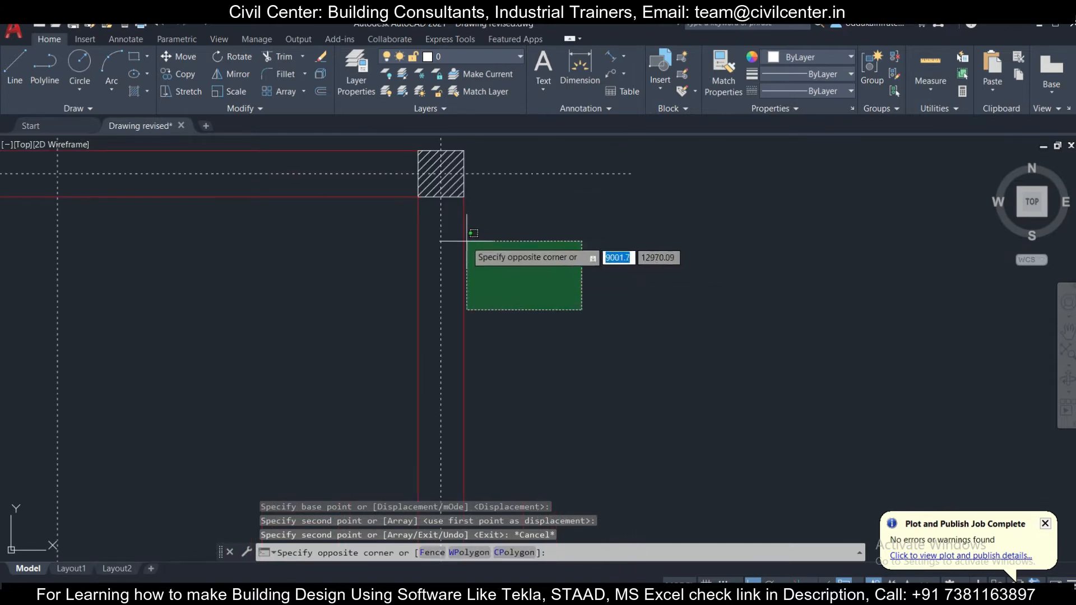
left_click(452, 230)
scroll(446, 237, "down", 3)
scroll(448, 247, "down", 2)
middle_click_drag(463, 314, 468, 208)
key("Escape")
- Delete the three inner wall line segments along the plan's right side
scroll(443, 262, "up", 6)
left_click(462, 280)
left_click(421, 212)
scroll(420, 365, "down", 5)
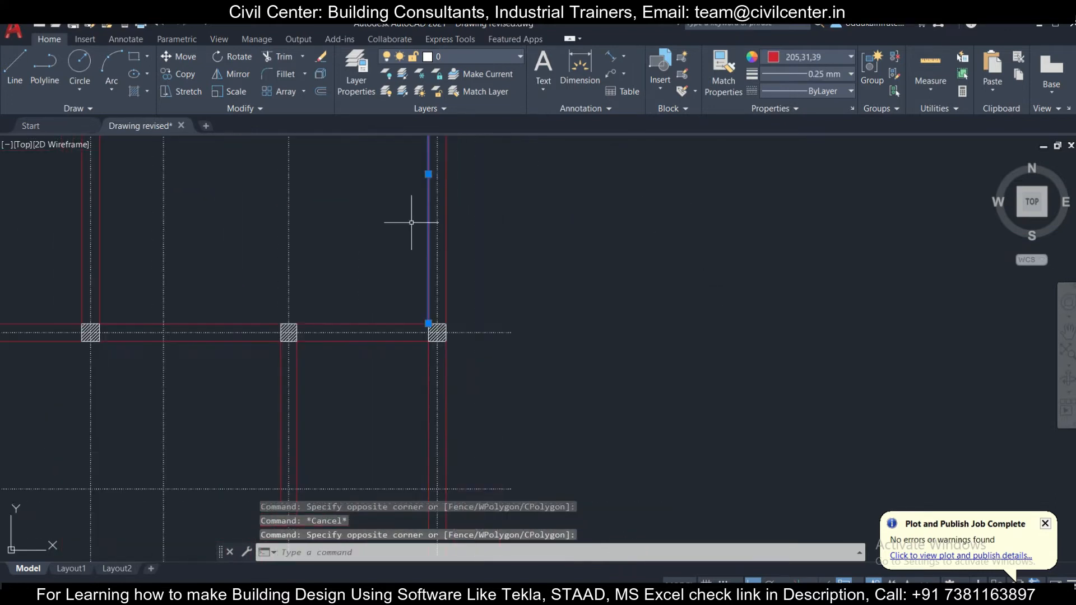
scroll(437, 350, "up", 5)
left_click(384, 271)
scroll(396, 396, "down", 5)
scroll(456, 293, "up", 5)
left_click(449, 311)
left_click(407, 259)
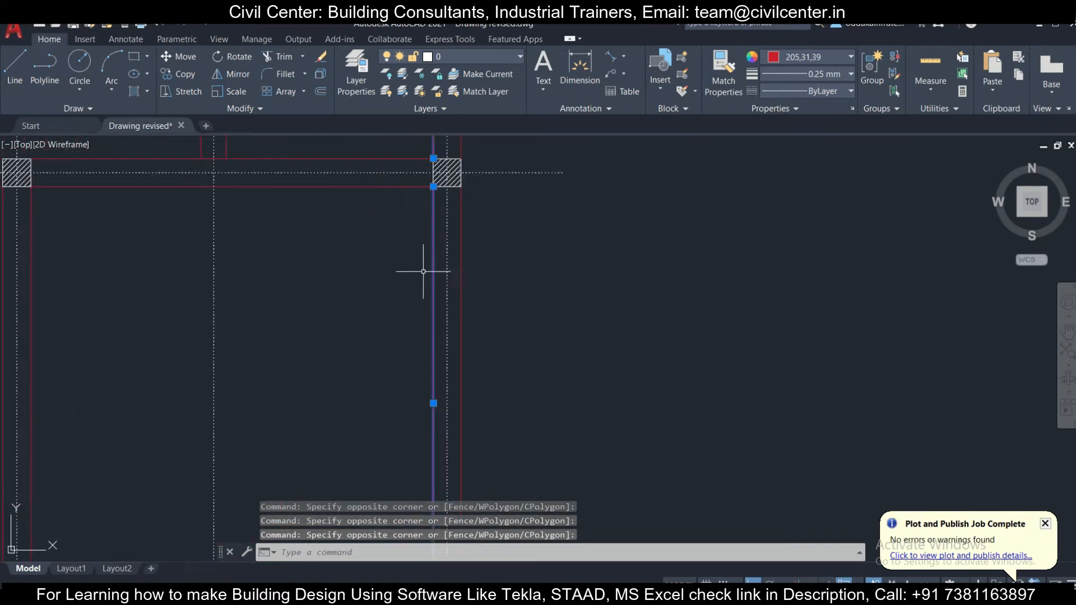
scroll(425, 273, "down", 5)
- Delete the two outer wall line segments in the middle and lower bays along the plan's right side
scroll(507, 328, "down", 3)
scroll(532, 272, "up", 5)
left_click(497, 375)
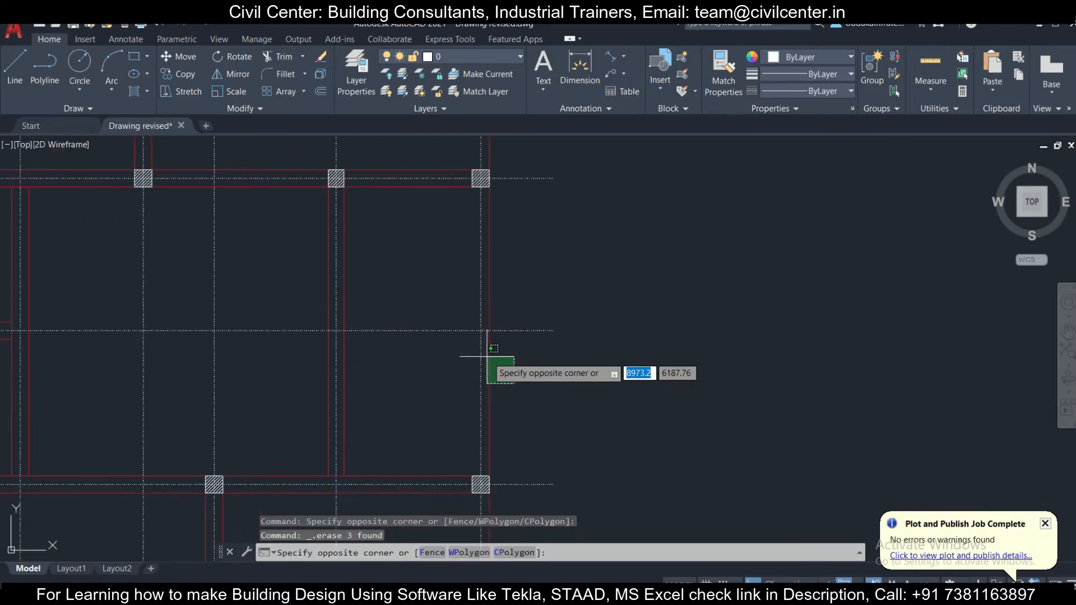
left_click(488, 365)
scroll(505, 342, "down", 3)
scroll(528, 320, "up", 3)
left_click(512, 383)
left_click(494, 336)
key("Delete")
- Stretch the remaining right-side outer wall line down to the upper-right corner of the plan's lower-right column
scroll(505, 357, "down", 3)
scroll(499, 365, "up", 5)
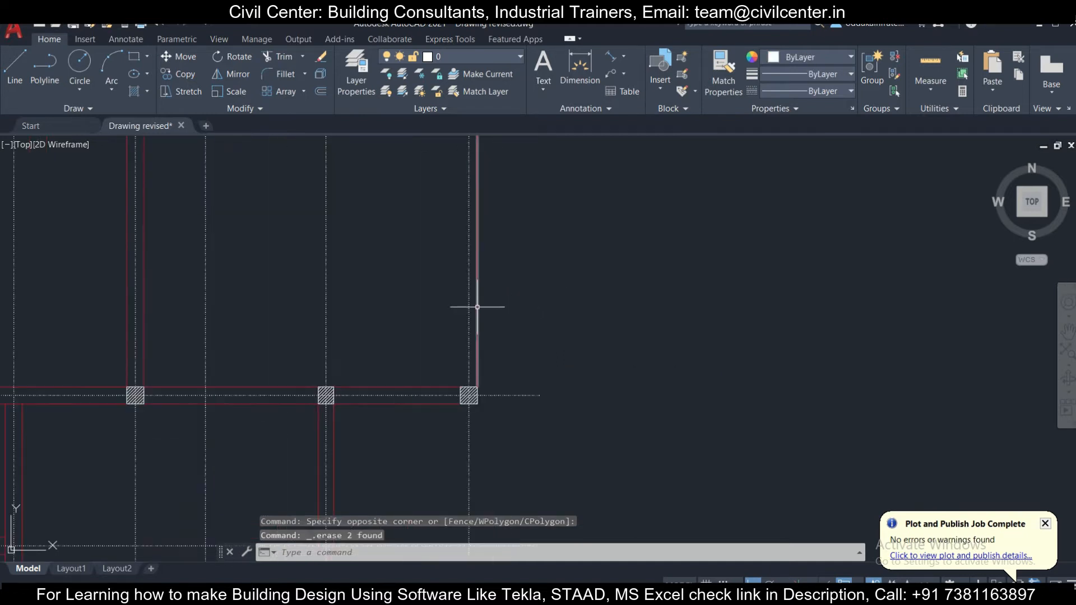
left_click(477, 307)
left_click(477, 386)
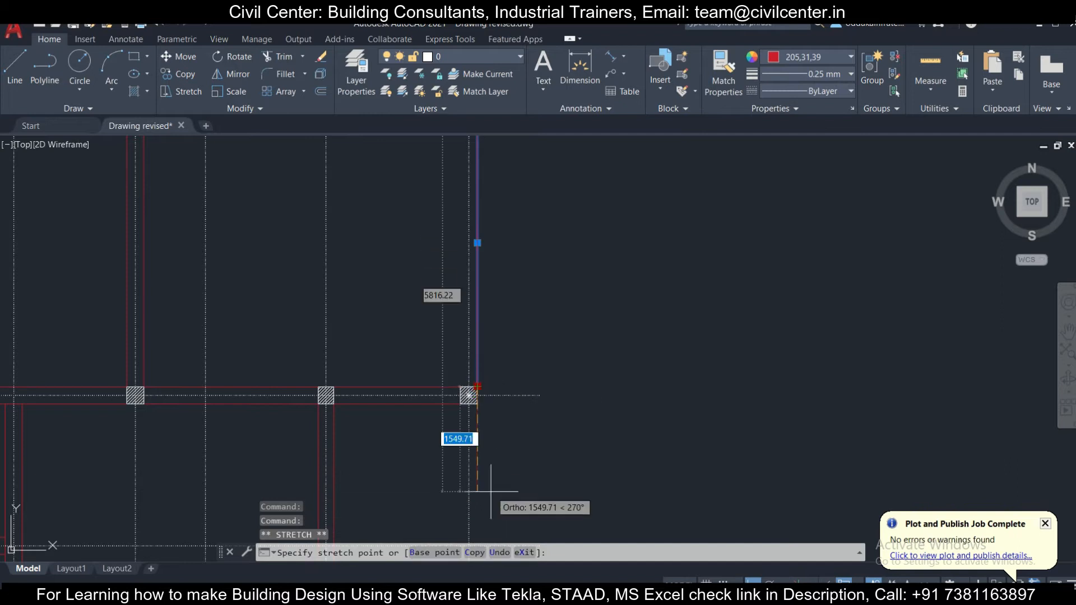
scroll(479, 465, "down", 3)
scroll(434, 317, "up", 5)
scroll(436, 331, "up", 3)
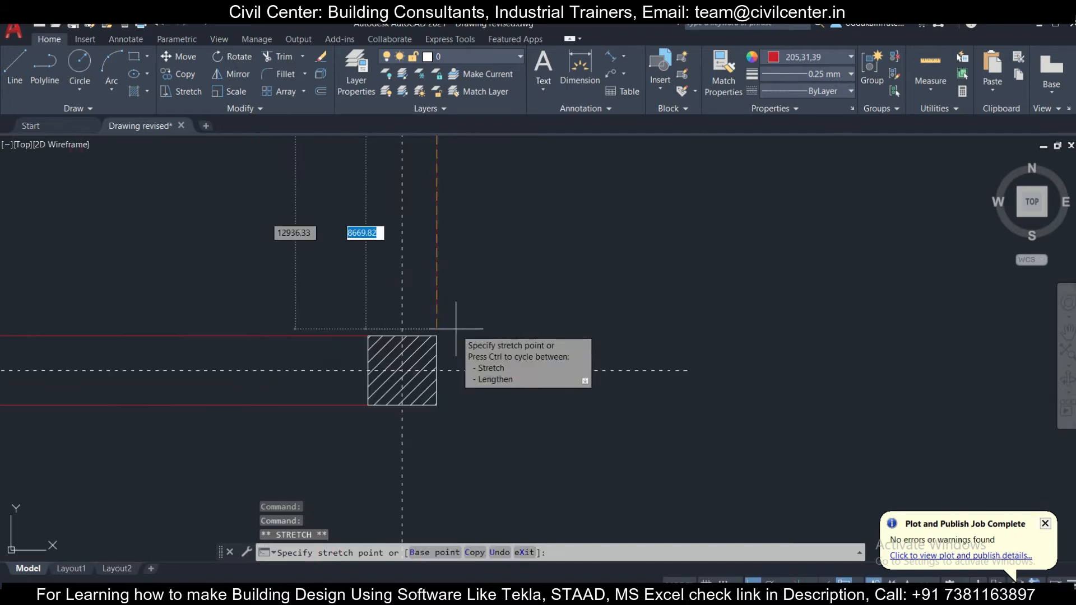
key("Escape")
left_click(451, 311)
left_click(427, 281)
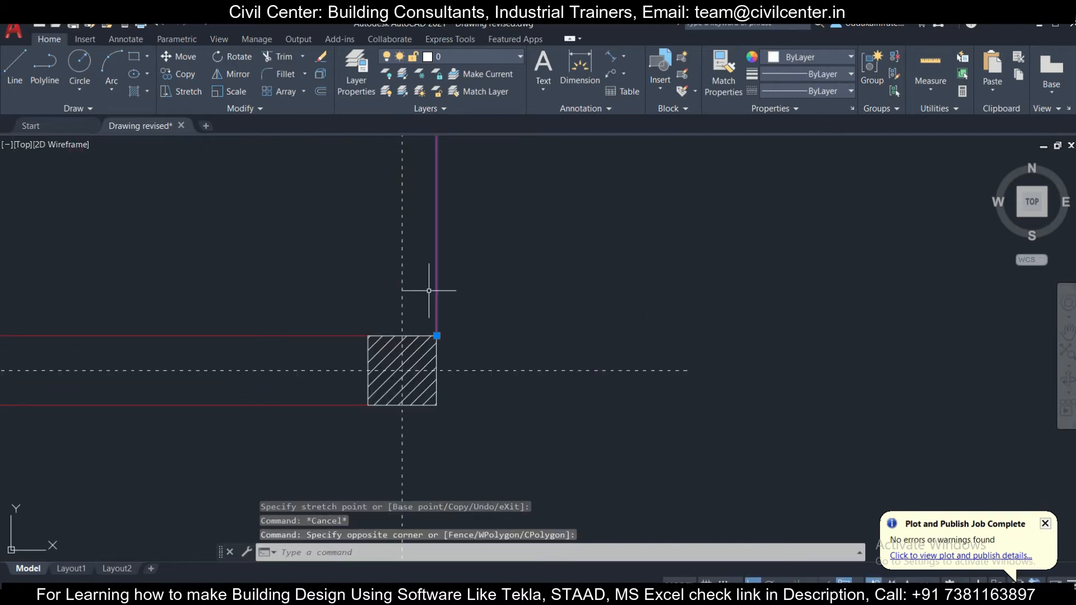
left_click(190, 74)
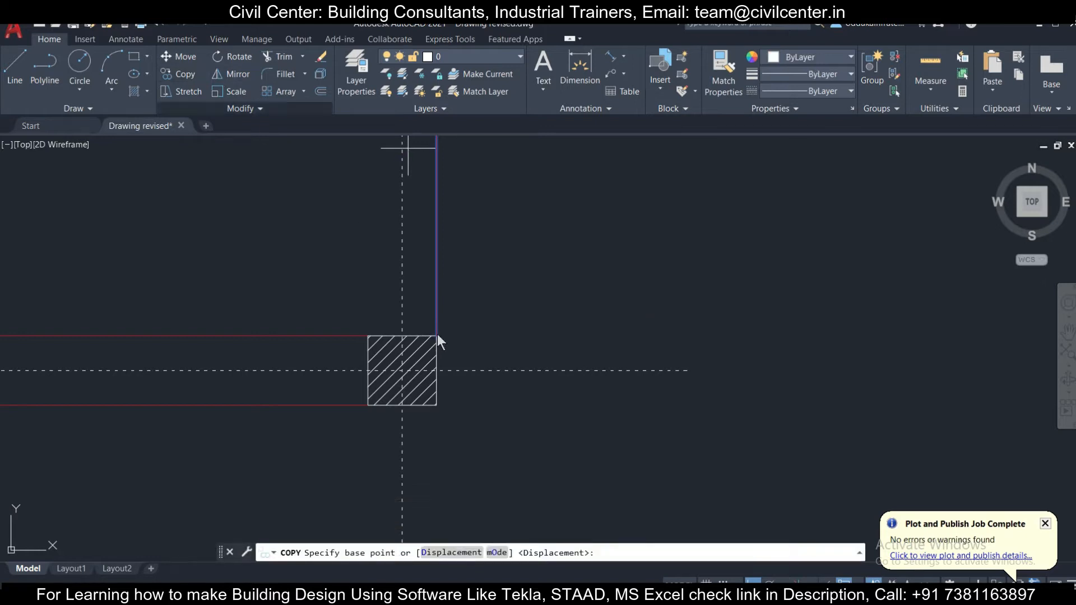
left_click(184, 73)
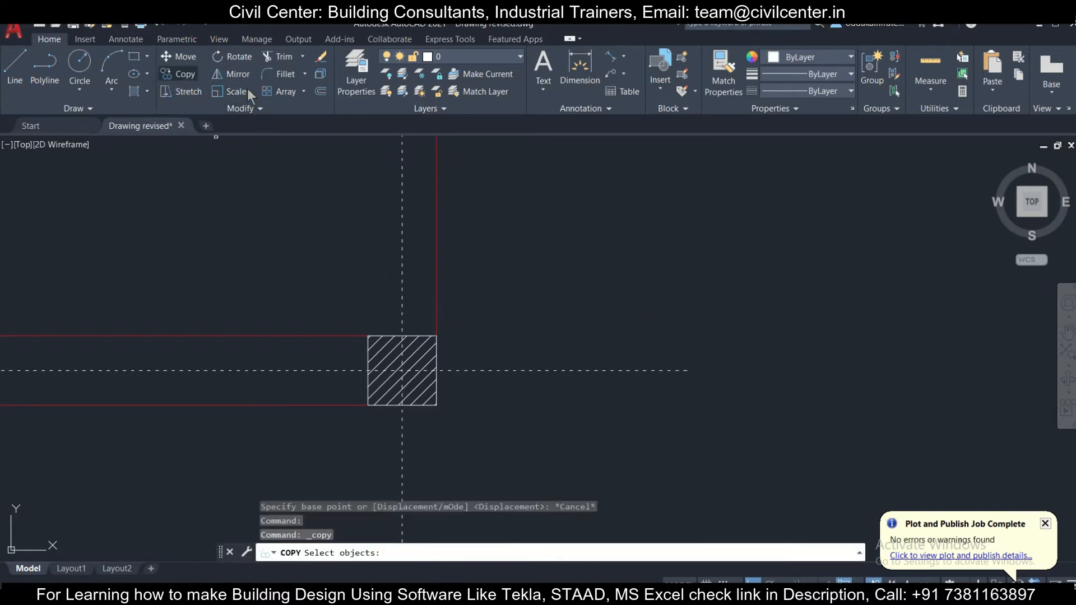
key("Escape")
- Copy the right-side outer wall line from the lower-right column's upper-right corner to its upper-left corner as the inner line
left_click(478, 298)
left_click(425, 263)
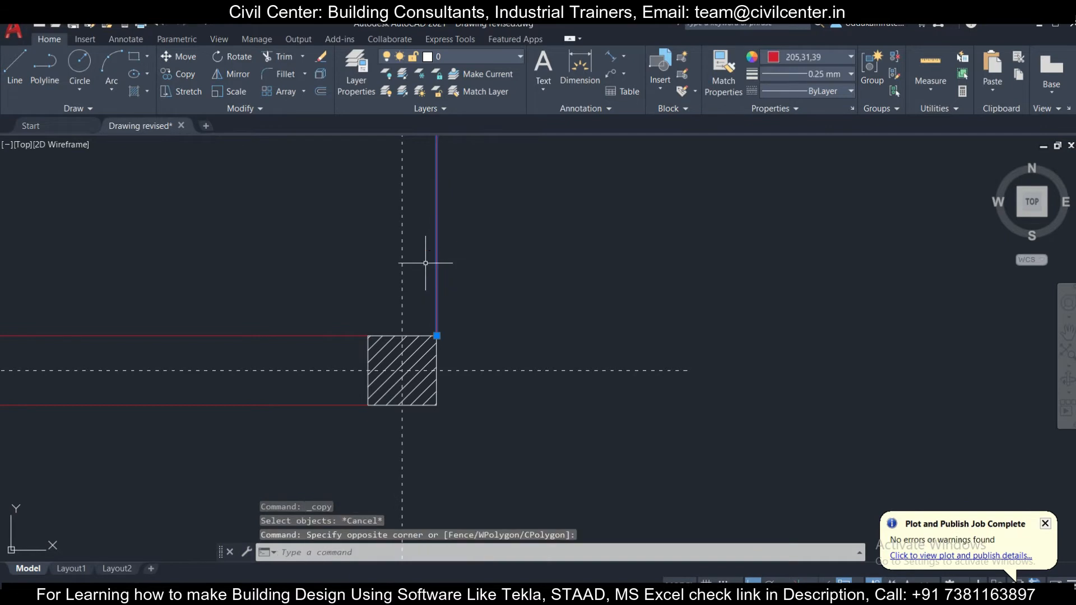
left_click(183, 72)
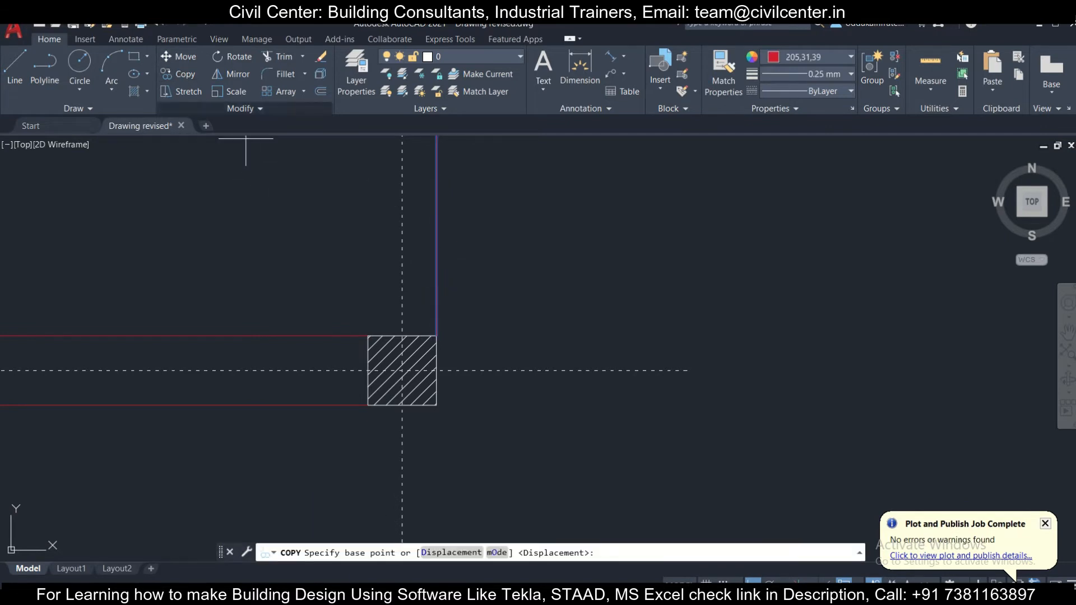
left_click(437, 336)
left_click(369, 335)
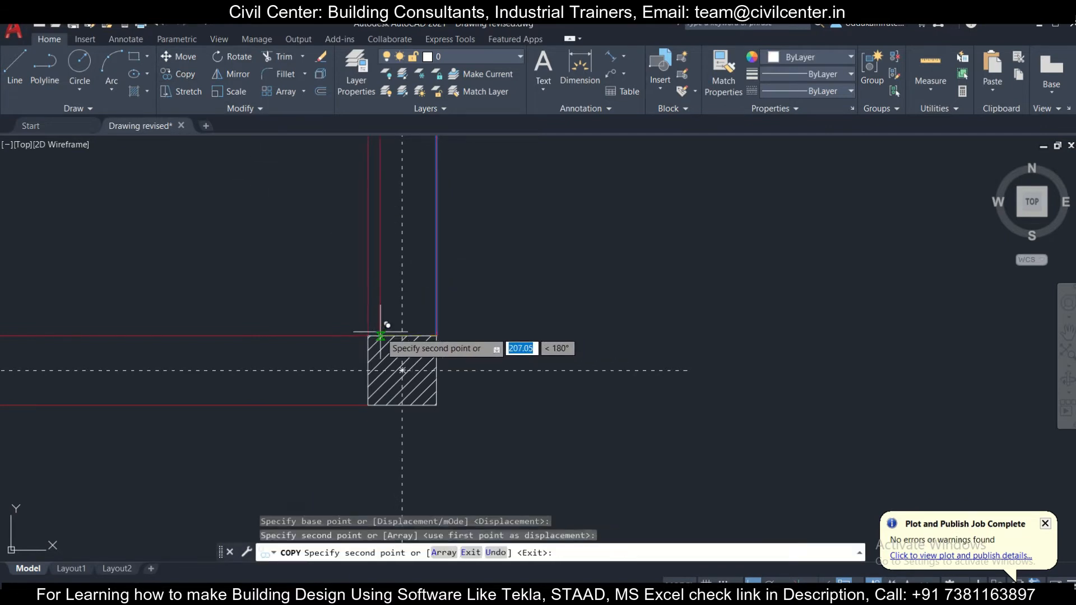
key("Escape")
left_click(356, 347)
scroll(311, 306, "down", 4)
left_click(296, 295)
scroll(291, 287, "down", 6)
middle_click_drag(288, 282, 374, 314)
scroll(338, 329, "up", 4)
key("Escape")
- Delete the four inner and outer wall line segments along the plan's bottom edge
middle_click_drag(329, 364, 363, 385)
scroll(365, 386, "down", 3)
scroll(413, 418, "up", 3)
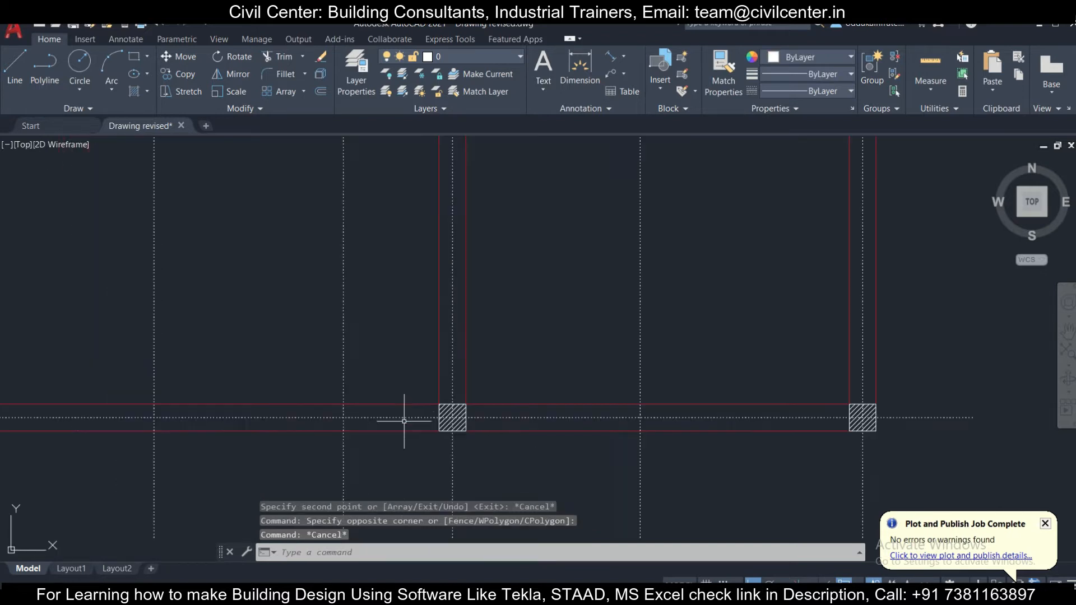
left_click(401, 413)
left_click(385, 360)
left_click(619, 404)
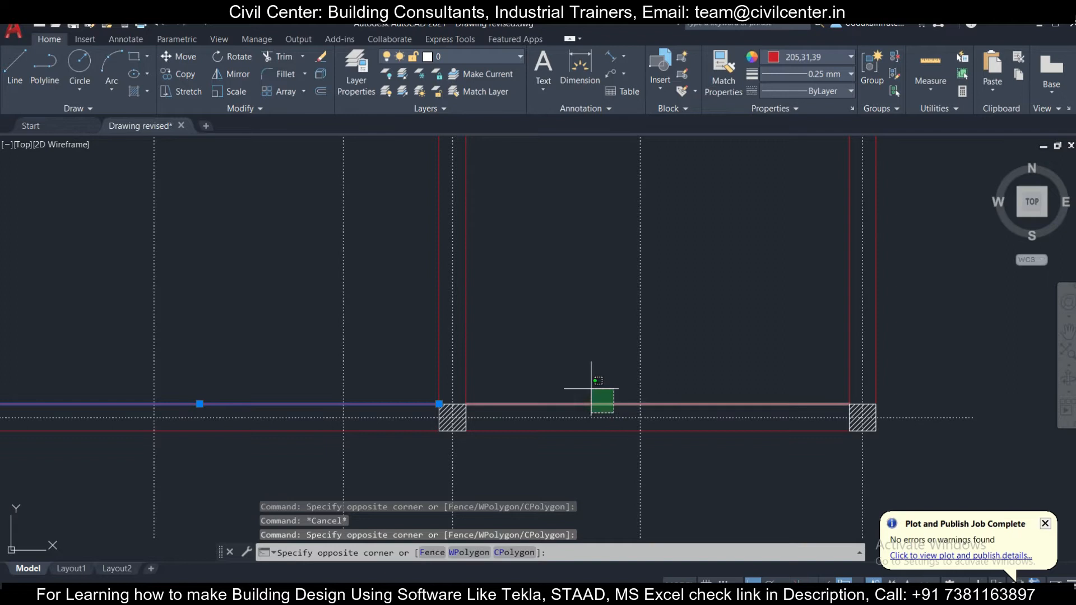
left_click(552, 465)
left_click(530, 427)
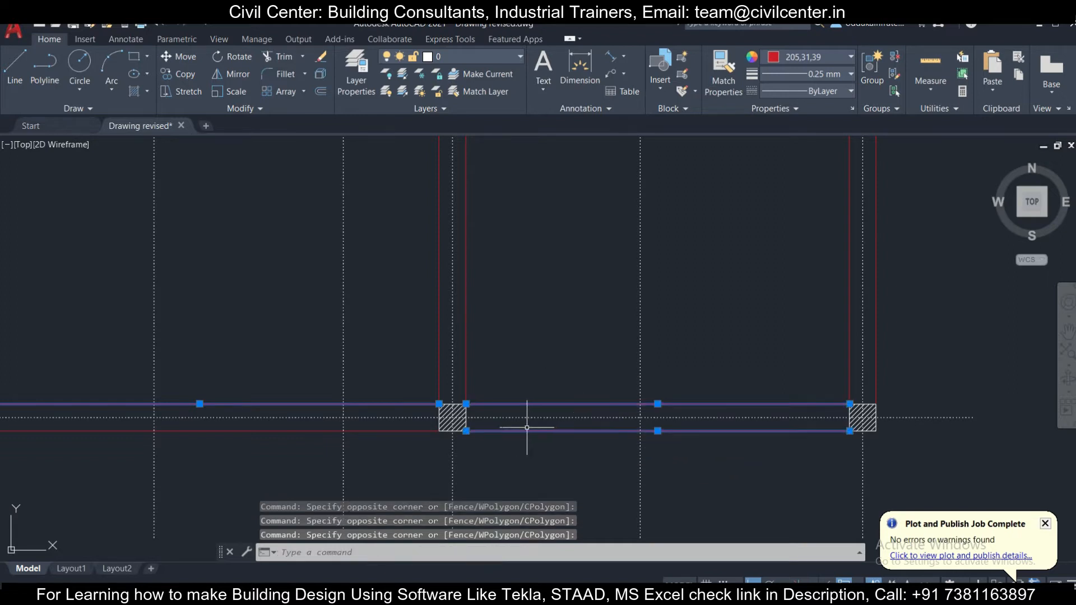
left_click(394, 427)
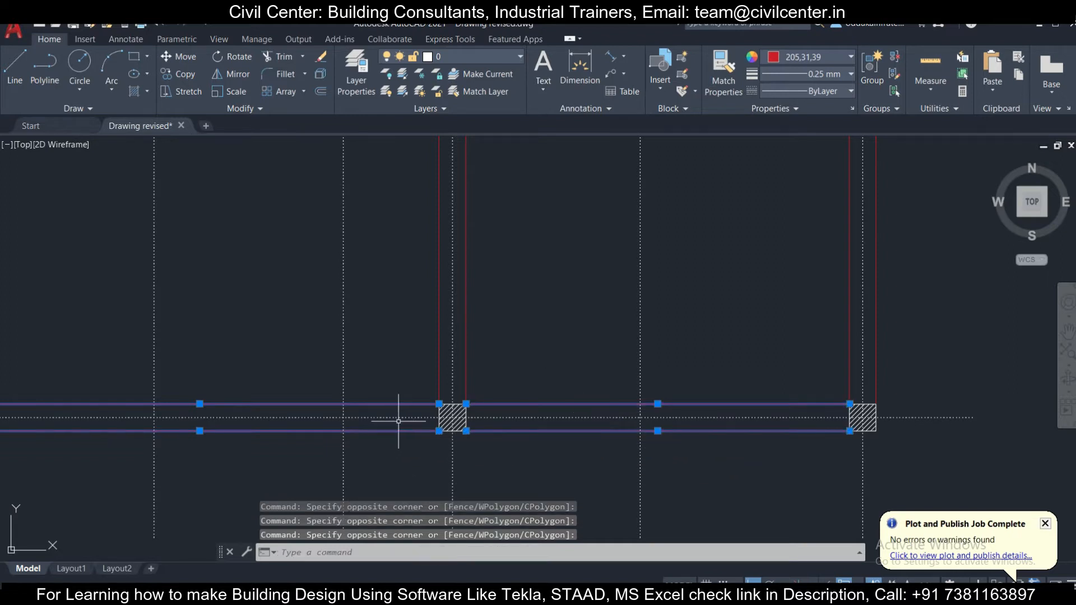
key("Delete")
- Draw one continuous inner line along the bottom edge from the lower-left column's upper-right corner to the lower-right column's upper-left corner
scroll(399, 421, "down", 3)
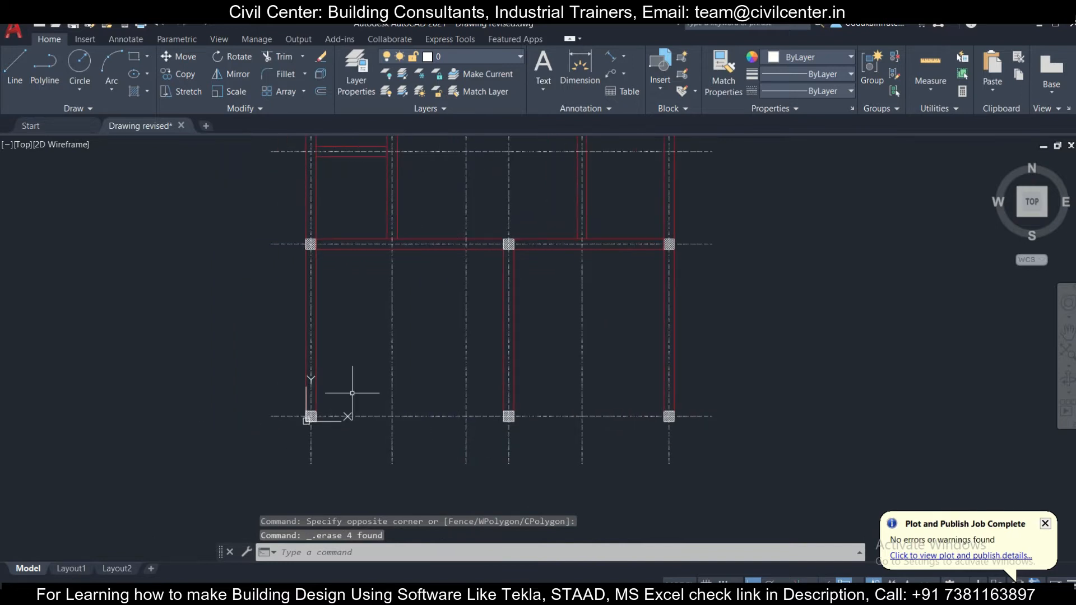
scroll(351, 385, "up", 2)
left_click(15, 66)
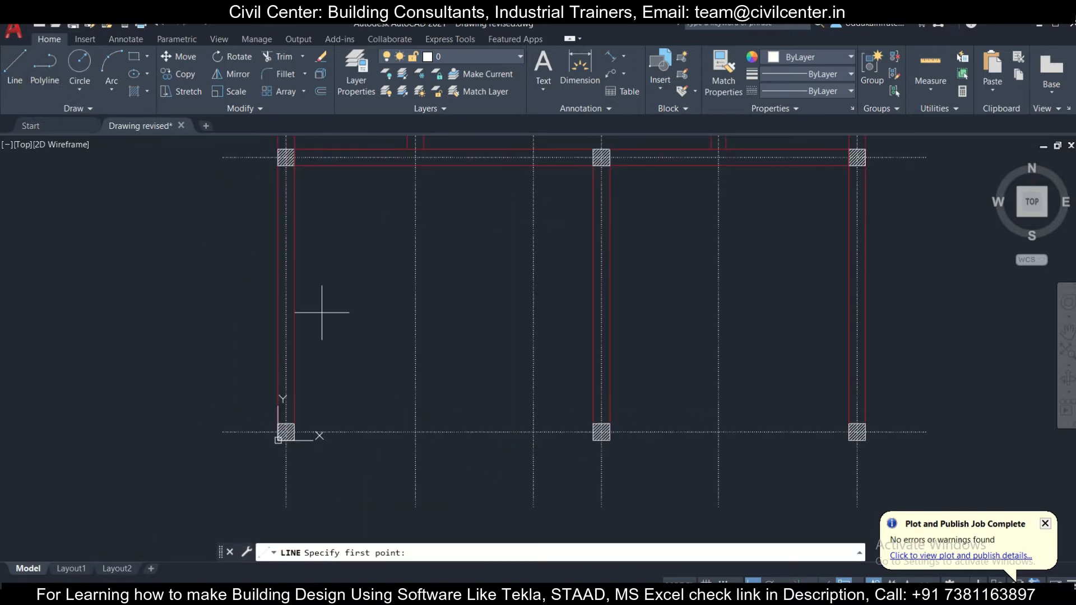
scroll(322, 469, "up", 4)
left_click(246, 349)
scroll(312, 359, "down", 6)
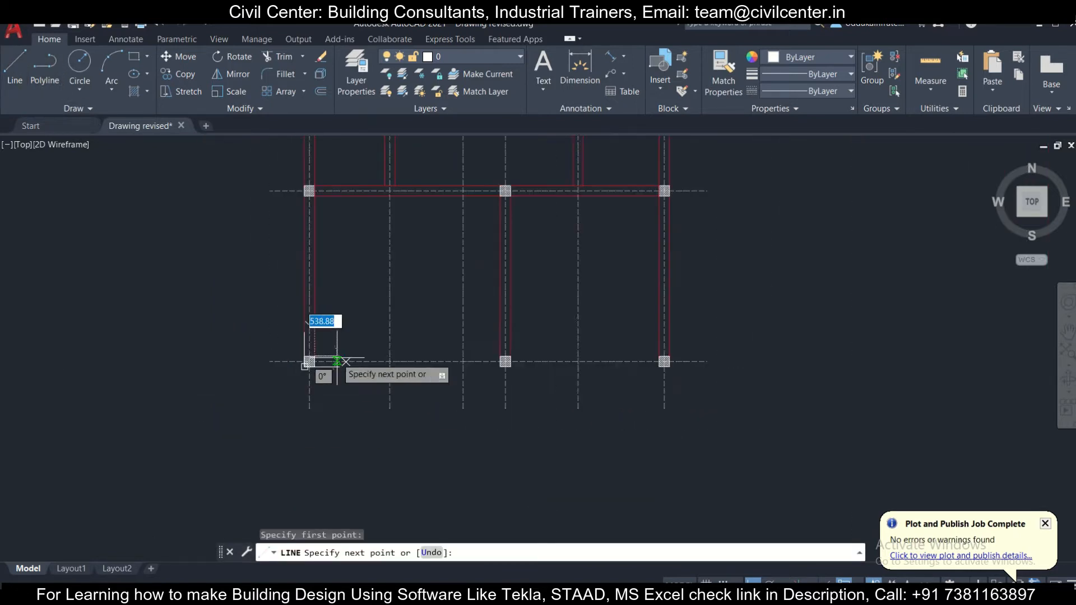
scroll(684, 359, "up", 6)
left_click(565, 367)
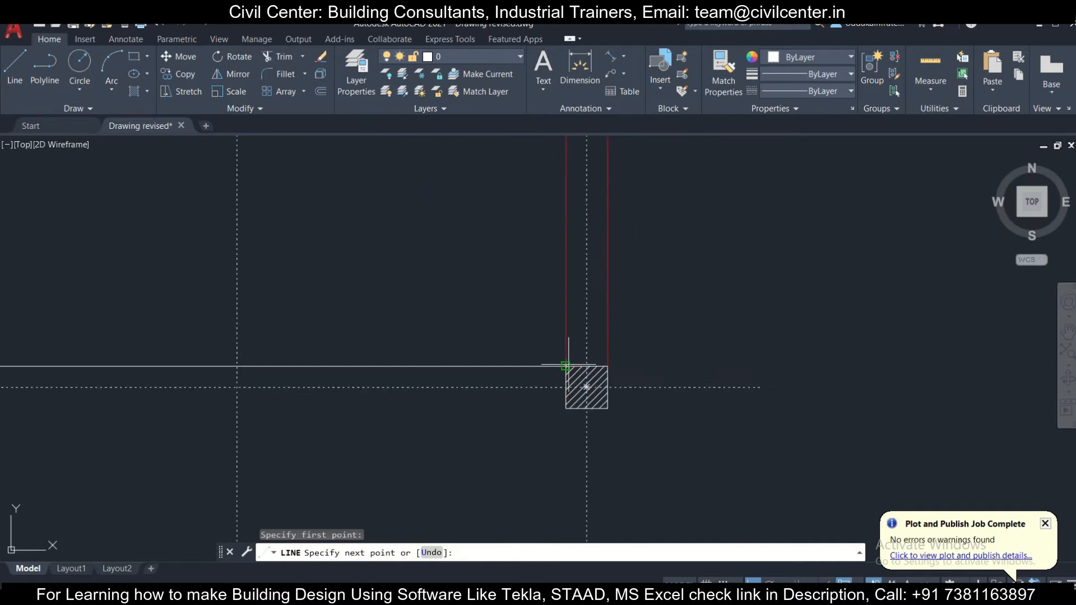
key("Return")
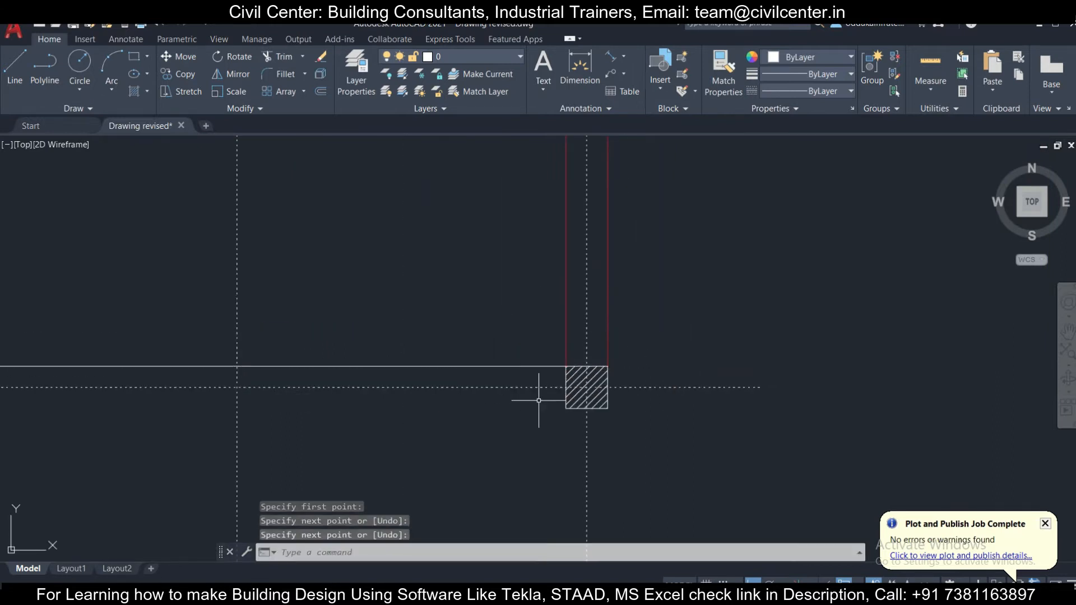
- Match the new bottom inner line's properties to the red right-side inner wall line
left_click(552, 370)
key("Escape")
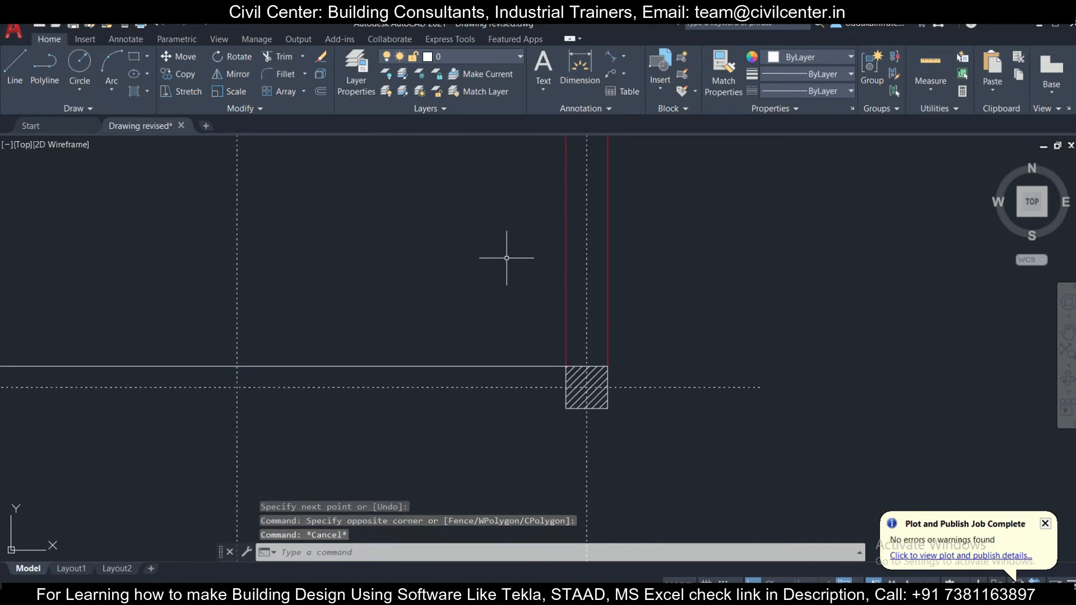
left_click(558, 295)
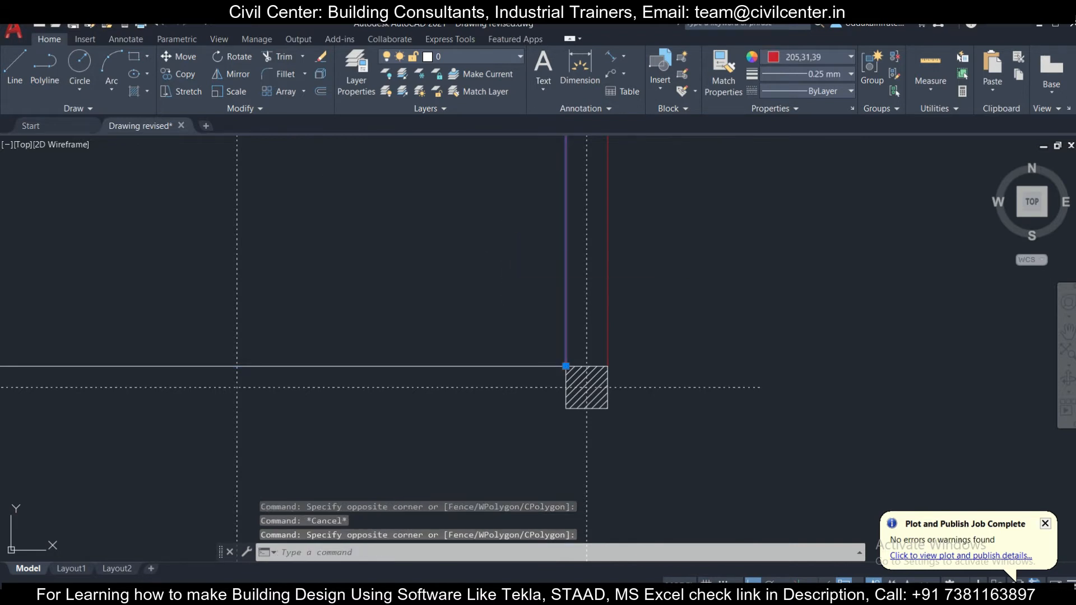
type("ma")
key("Return")
left_click(503, 367)
key("Escape")
- Copy the bottom inner wall line down to the lower-right column's lower-left corner as the outer line
left_click(533, 371)
left_click(513, 350)
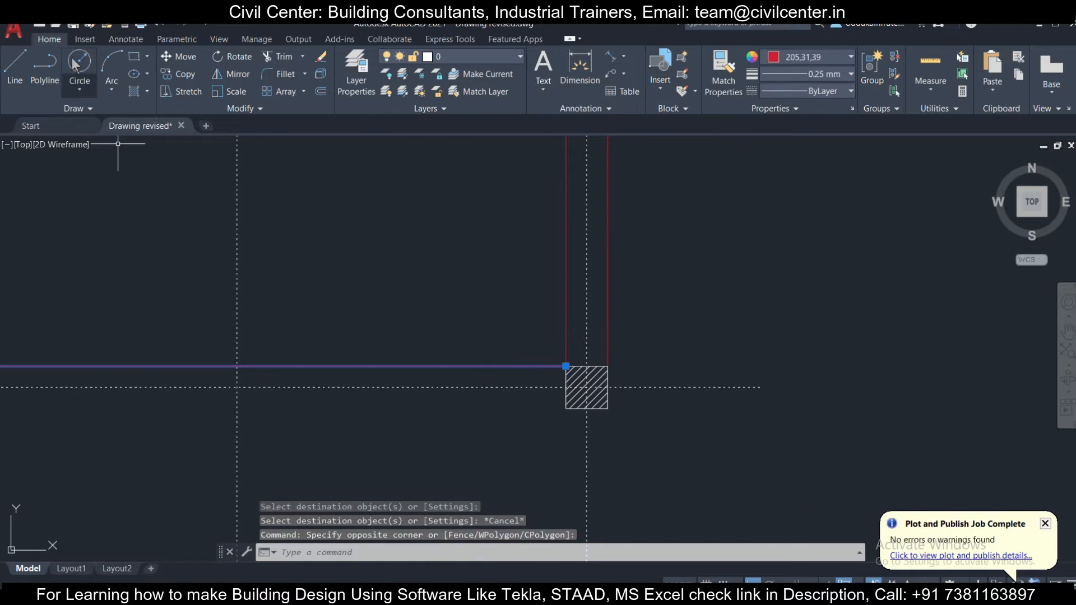
left_click(186, 74)
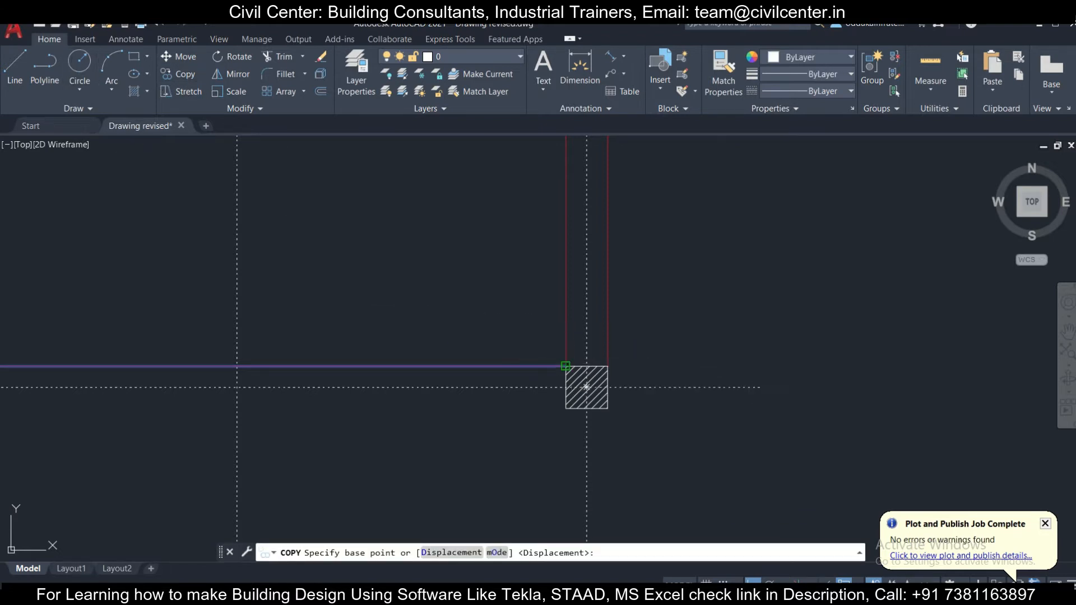
left_click(566, 366)
left_click(566, 408)
key("Escape")
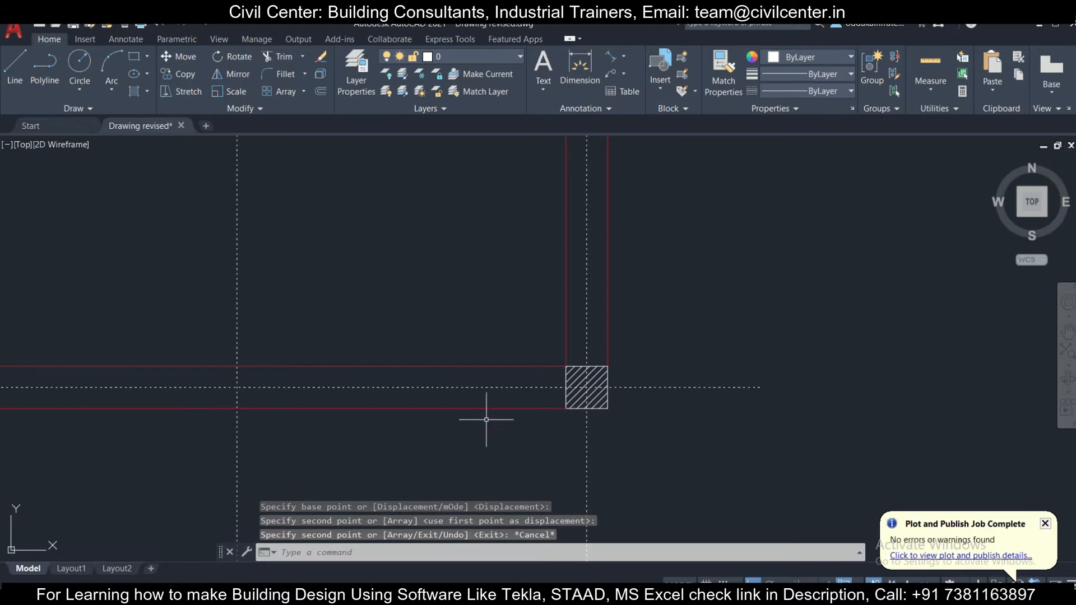
- Review the wall lines, columns and grid lines across the whole plan
scroll(486, 420, "down", 4)
middle_click_drag(393, 267, 483, 461)
scroll(344, 362, "up", 6)
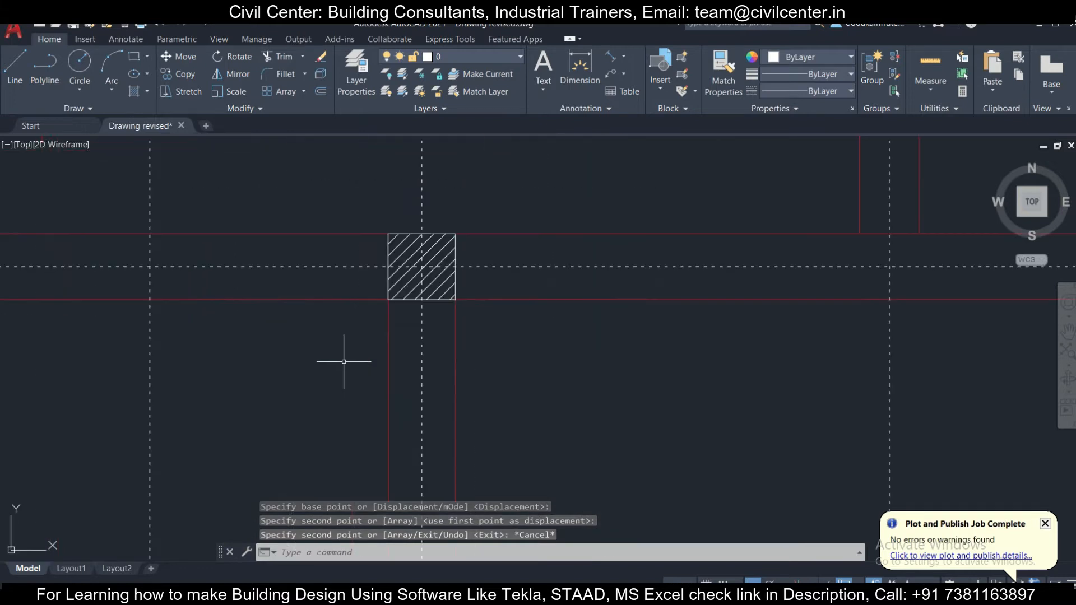
left_click(443, 416)
scroll(423, 363, "down", 5)
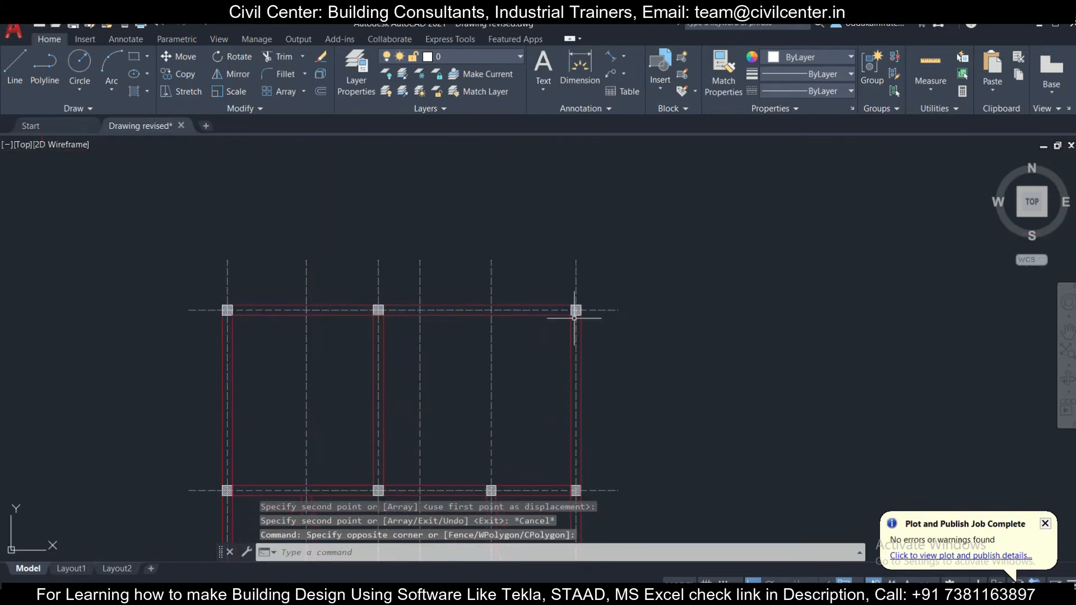
left_click(628, 273)
left_click(101, 162)
scroll(494, 258, "down", 4)
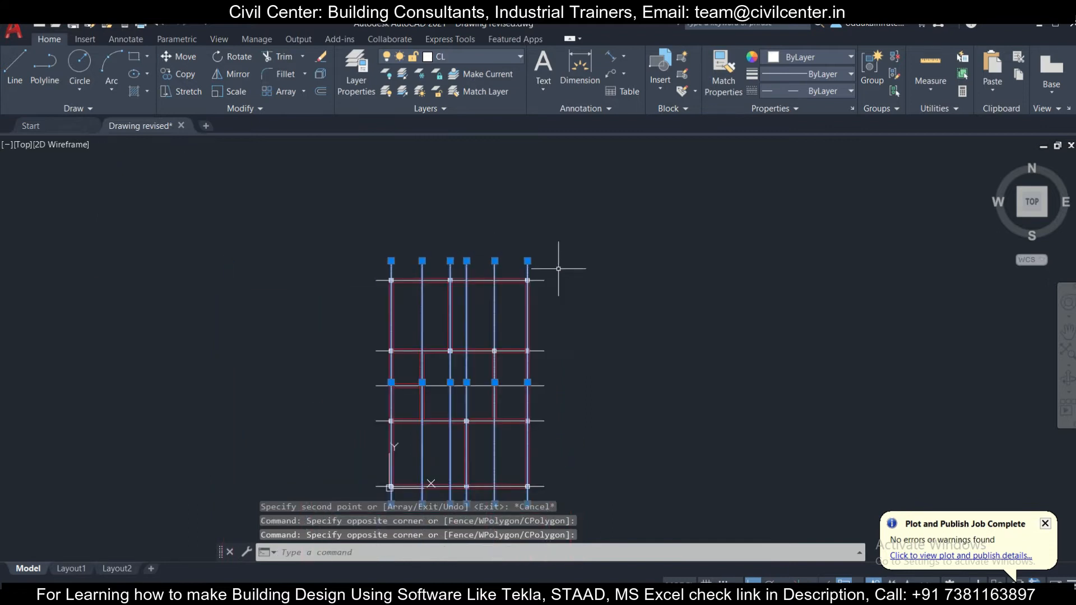
key("Escape")
left_click(569, 264)
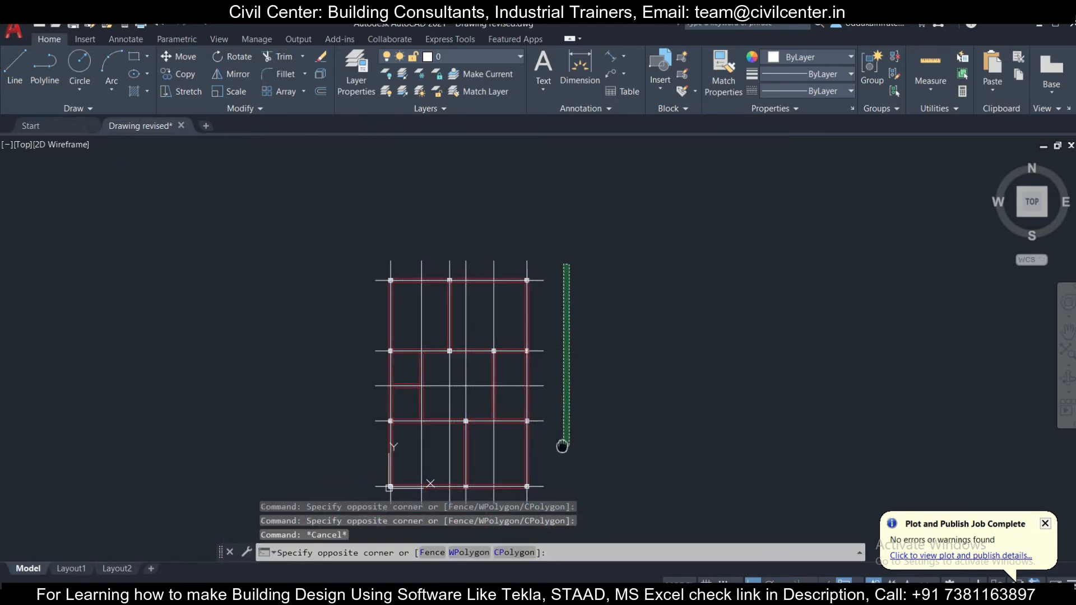
middle_click_drag(536, 505, 487, 432)
key("Escape")
scroll(392, 432, "up", 6)
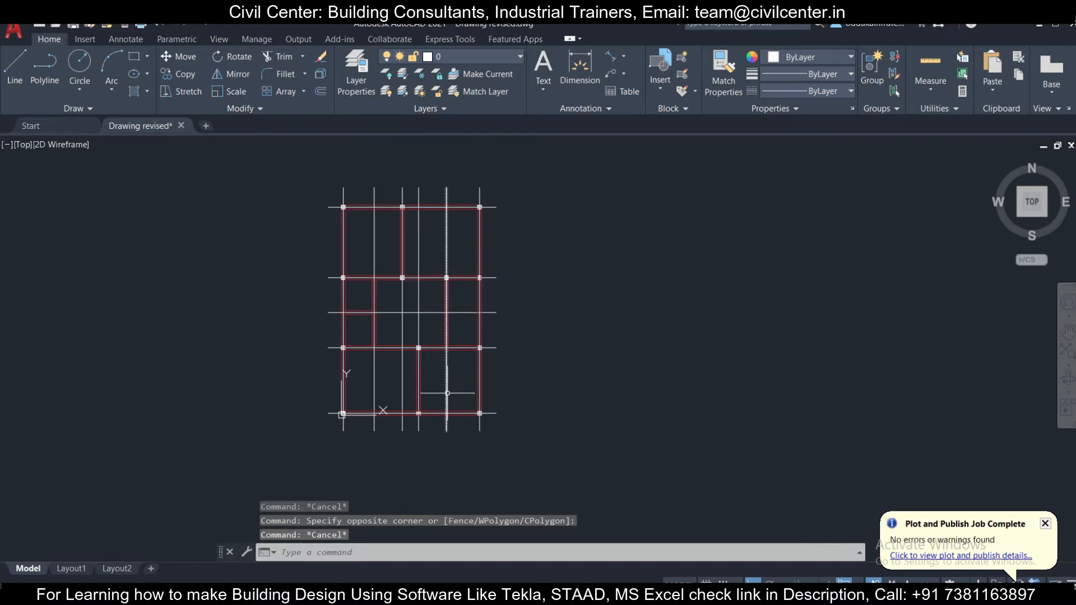
scroll(393, 430, "down", 6)
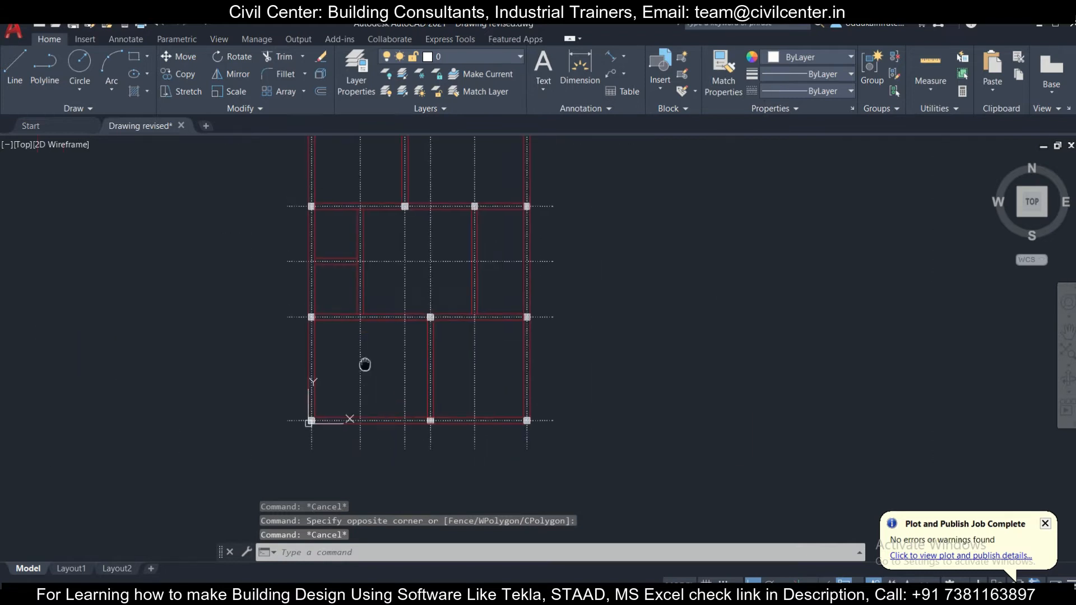
scroll(410, 300, "up", 8)
- Examine the pair of vertical wall lines between the middle columns of the top two column rows
left_click(432, 308)
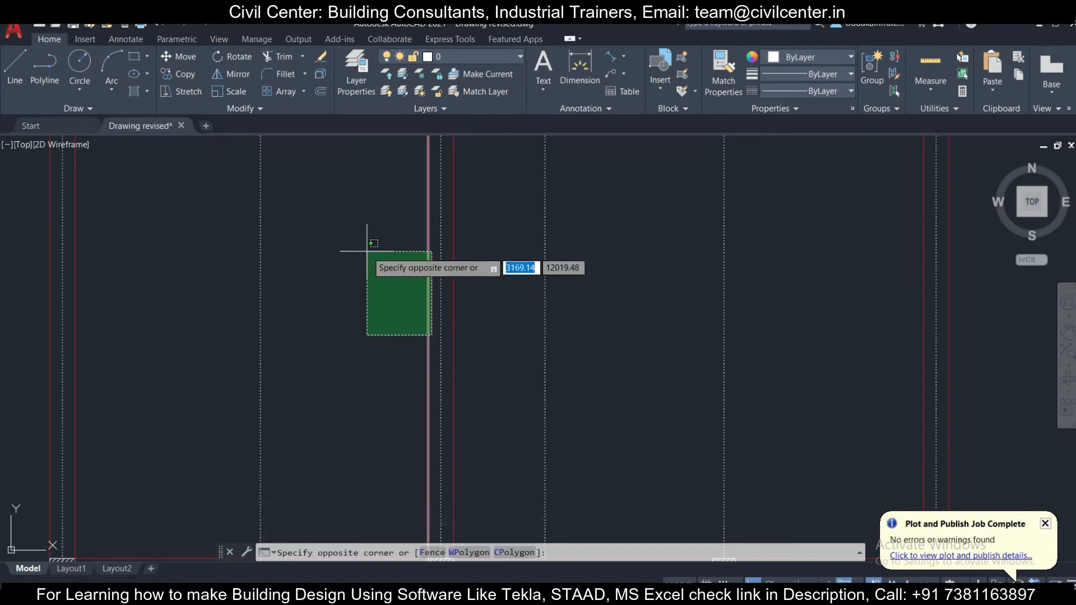
left_click(367, 246)
scroll(437, 317, "down", 6)
scroll(442, 319, "up", 6)
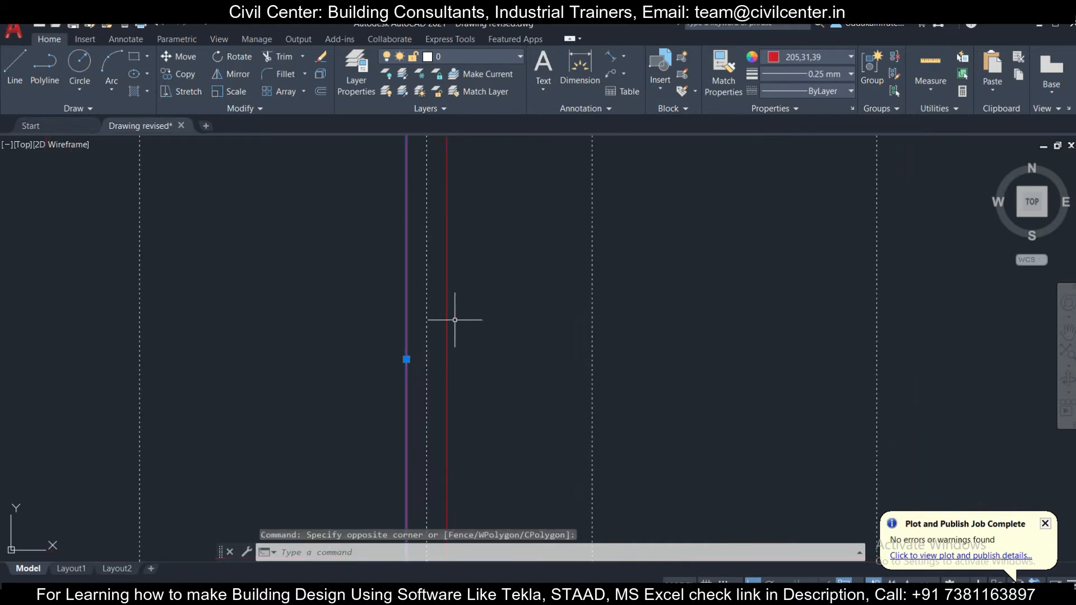
scroll(457, 317, "down", 2)
left_click(470, 311)
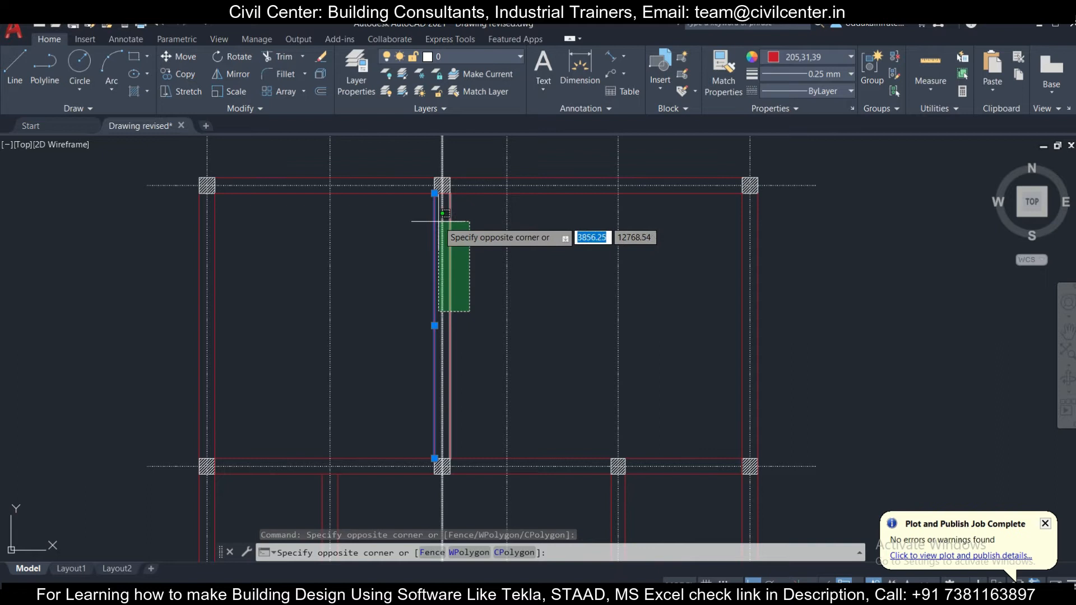
key("Escape")
key("Escape")
scroll(440, 188, "up", 4)
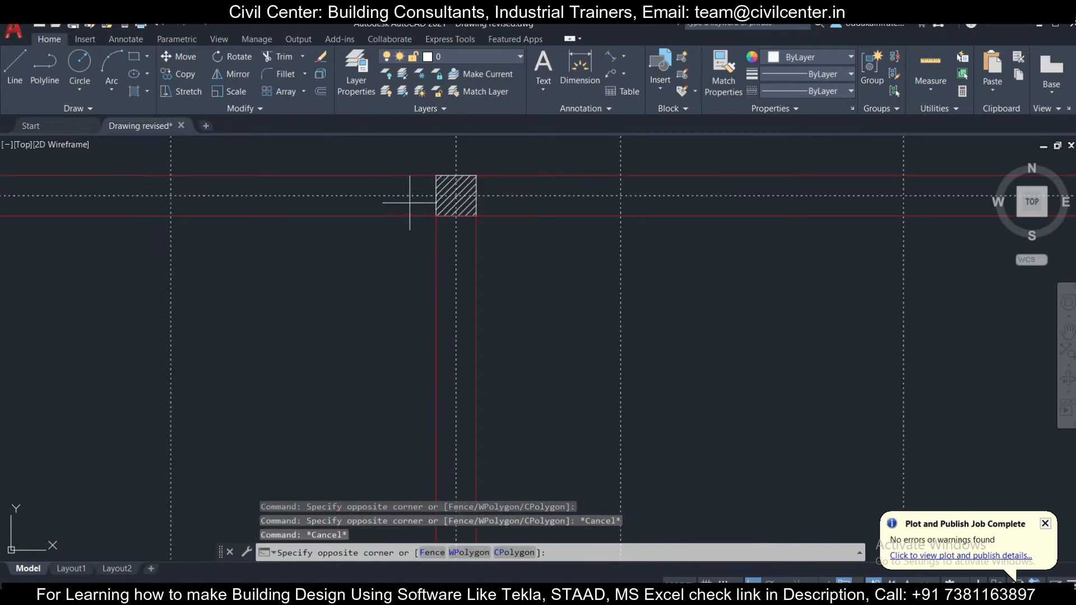
scroll(494, 437, "down", 4)
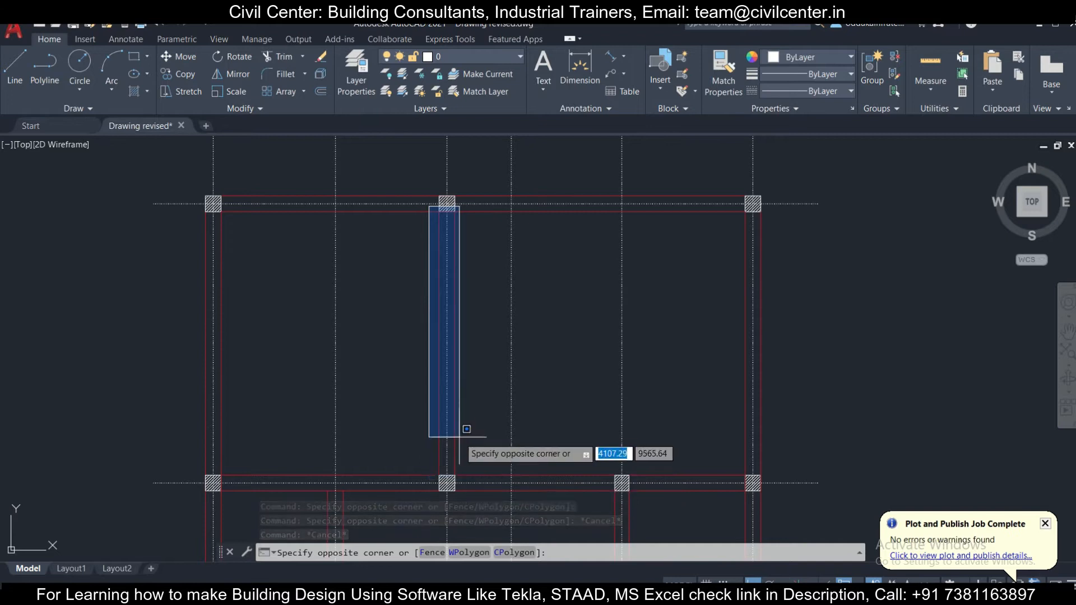
key("Escape")
middle_click_drag(355, 450, 336, 356)
- Erase all the segmented wall lines along both sides of the second column row from the top
scroll(288, 355, "up", 2)
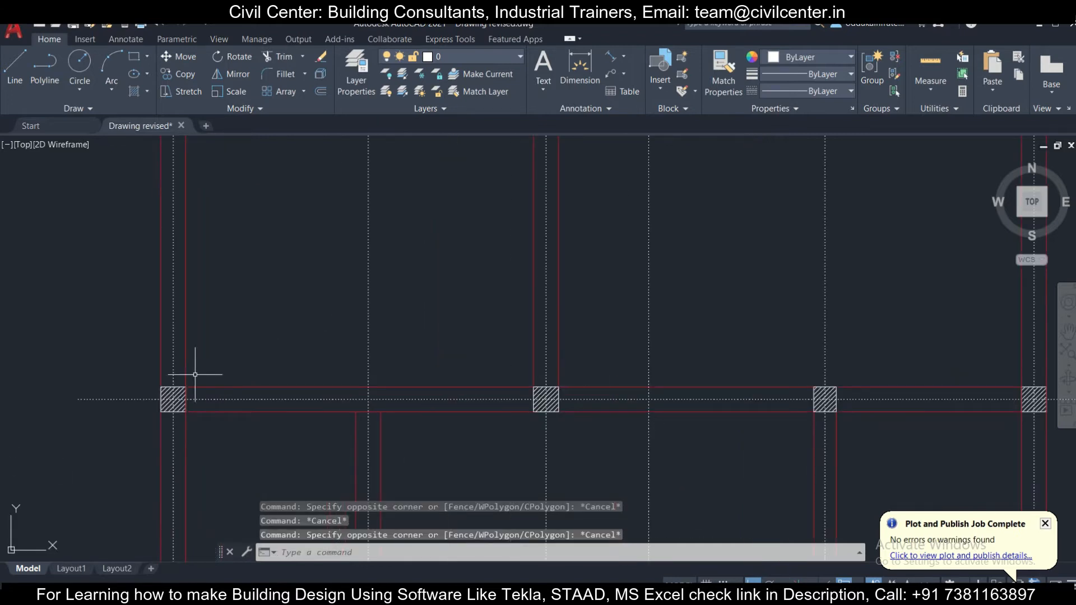
left_click(229, 387)
left_click(597, 386)
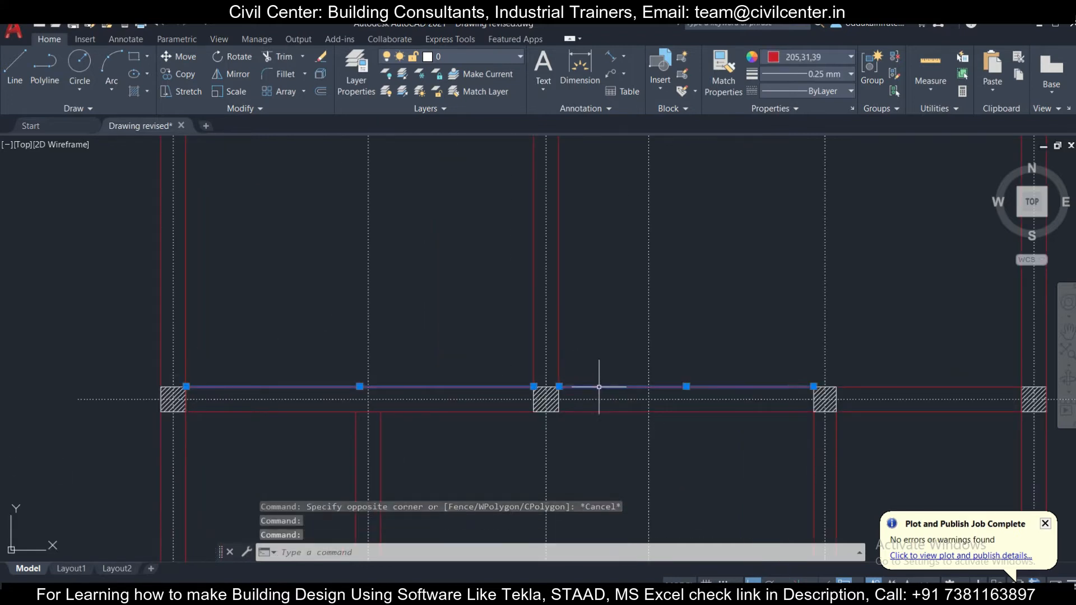
left_click(919, 387)
left_click(880, 425)
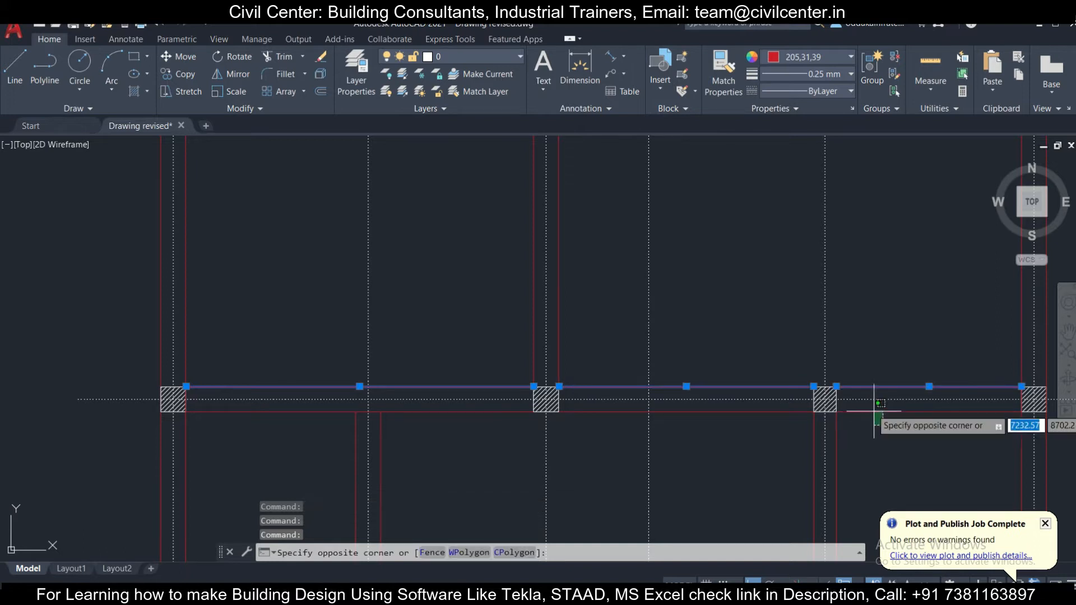
left_click(871, 410)
left_click(749, 413)
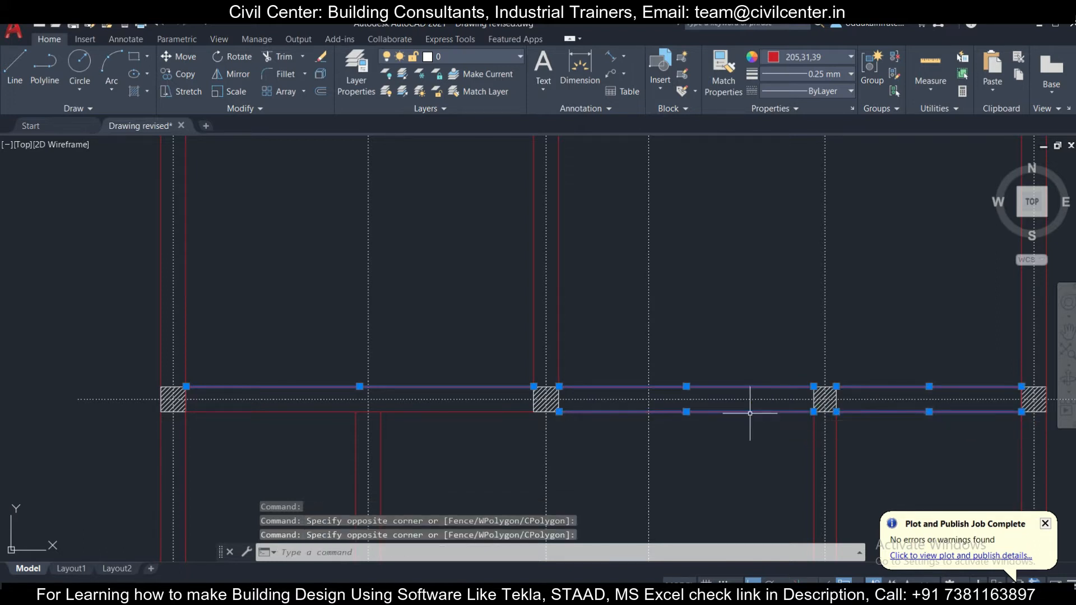
key("Delete")
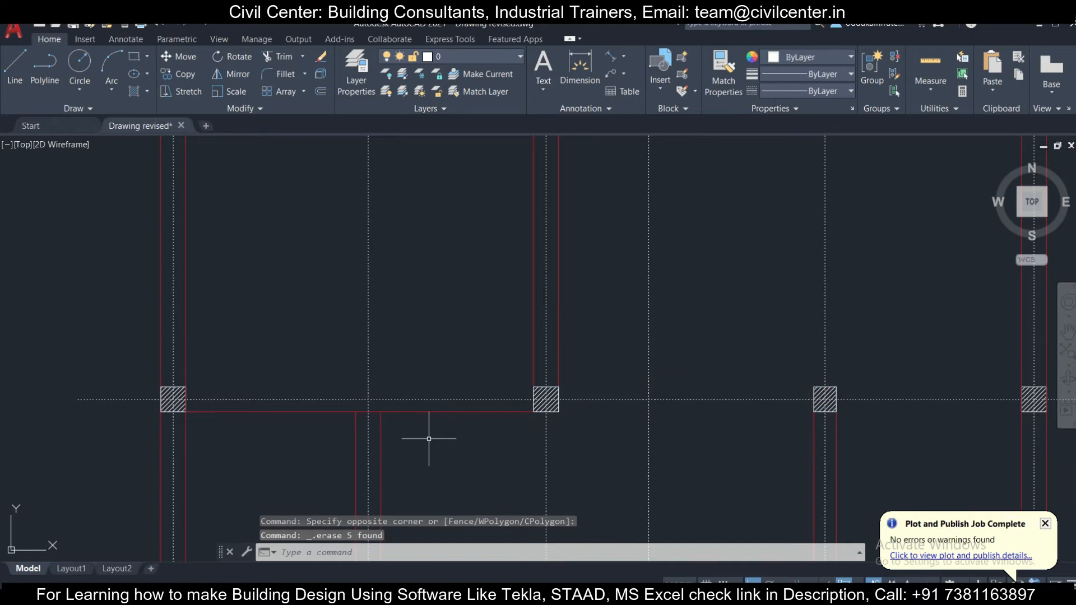
left_click(492, 422)
left_click(480, 402)
key("Delete")
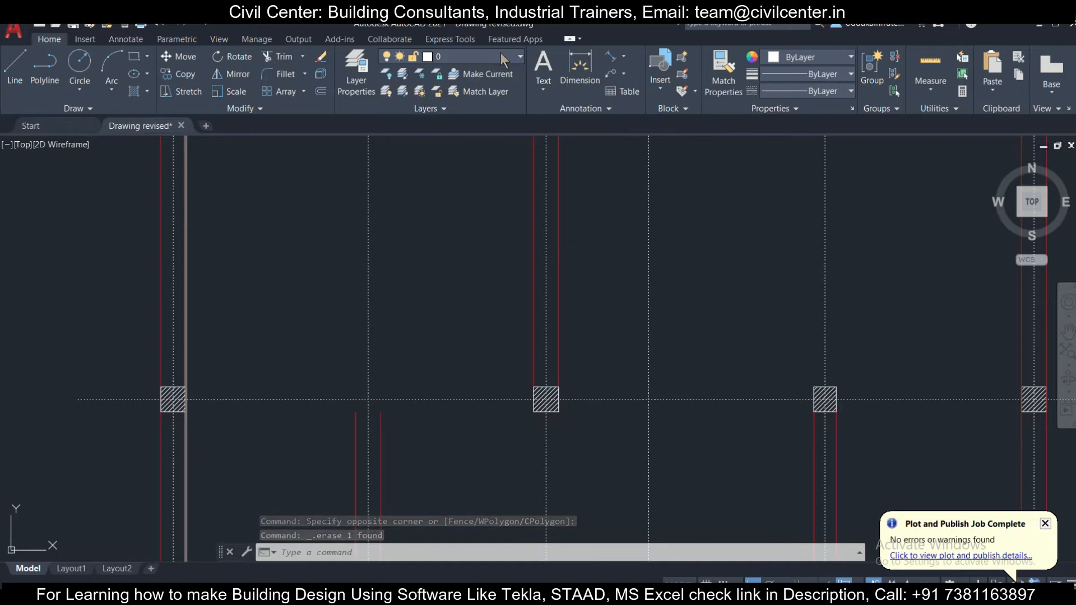
- Draw one continuous line along the second column row from the leftmost column's lower-right corner to the rightmost column's lower-left corner
left_click(14, 73)
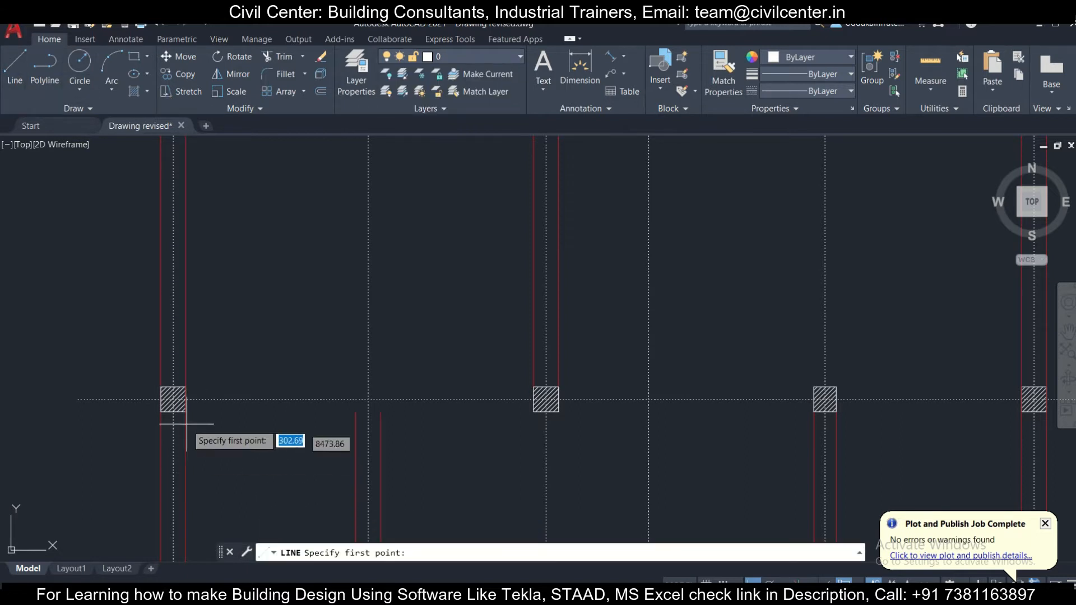
left_click(185, 412)
scroll(595, 453, "down", 5)
scroll(684, 449, "up", 7)
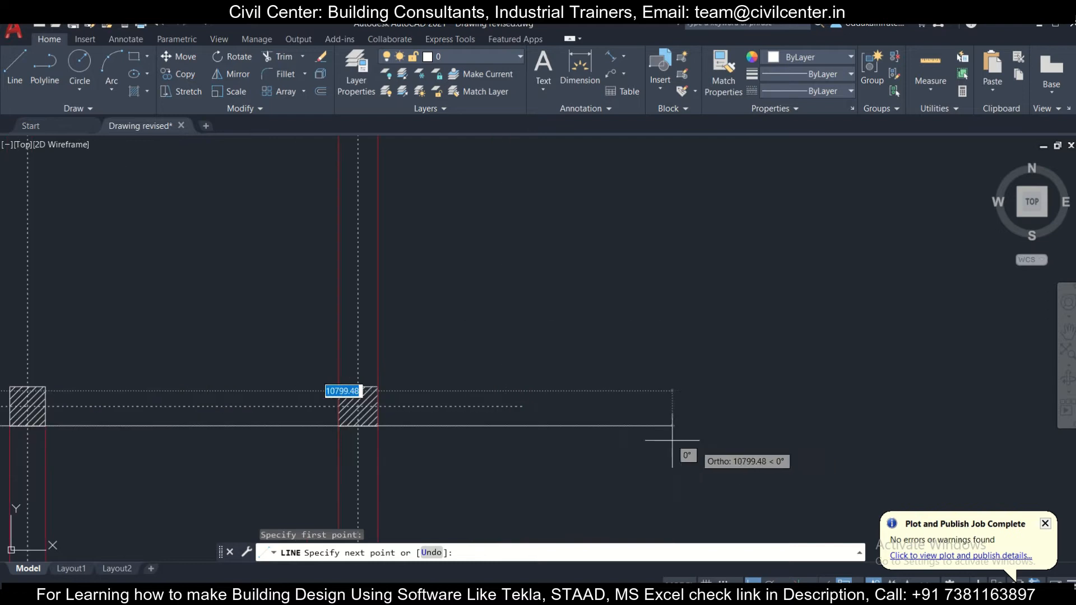
left_click(337, 427)
key("Escape")
- Copy the new line from the rightmost column's lower-left corner up to its upper-left corner
middle_click_drag(338, 427, 564, 433)
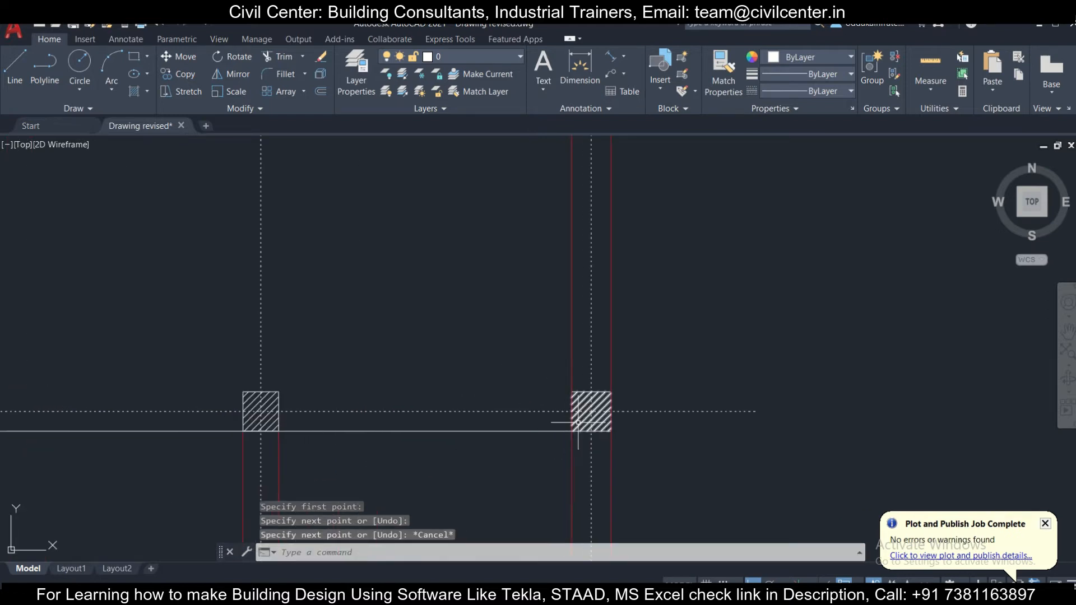
left_click(542, 417)
left_click(194, 73)
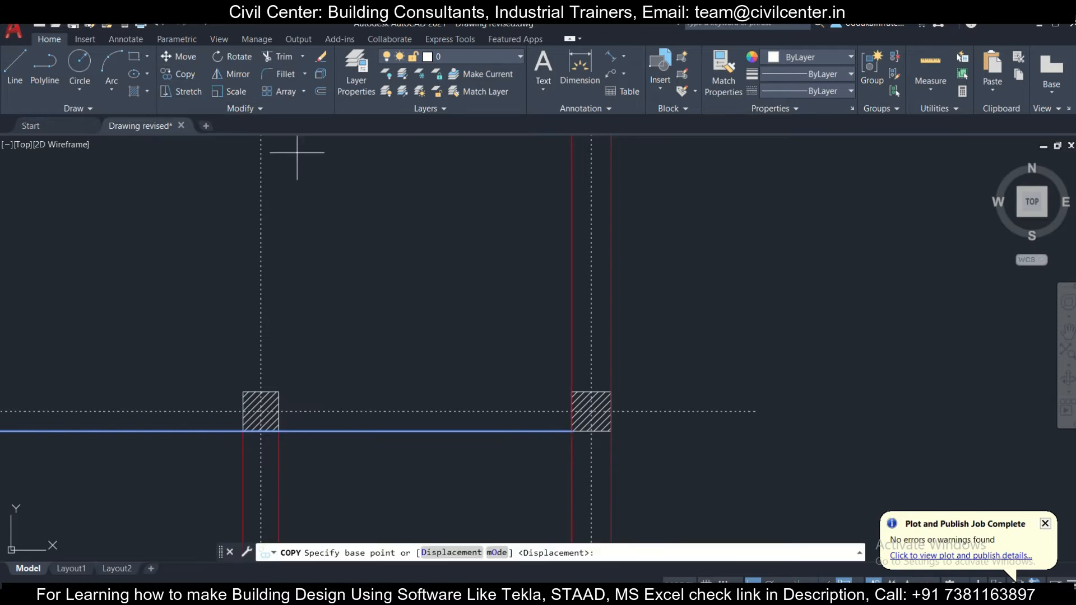
left_click(571, 431)
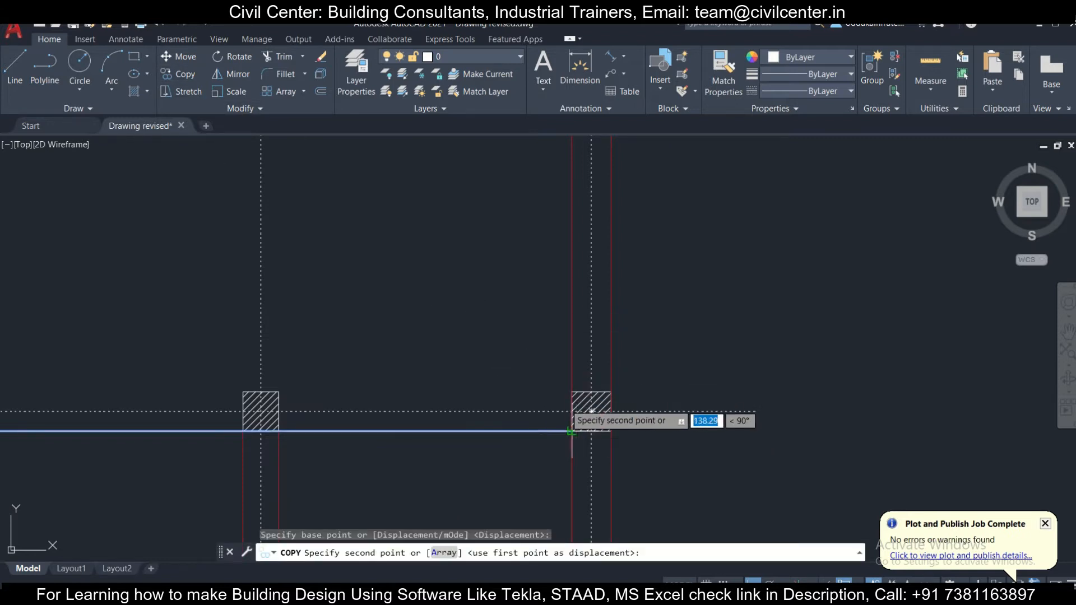
left_click(572, 391)
key("Escape")
- Check how the continuous wall lines meet the rightmost column of the second column row
left_click(552, 365)
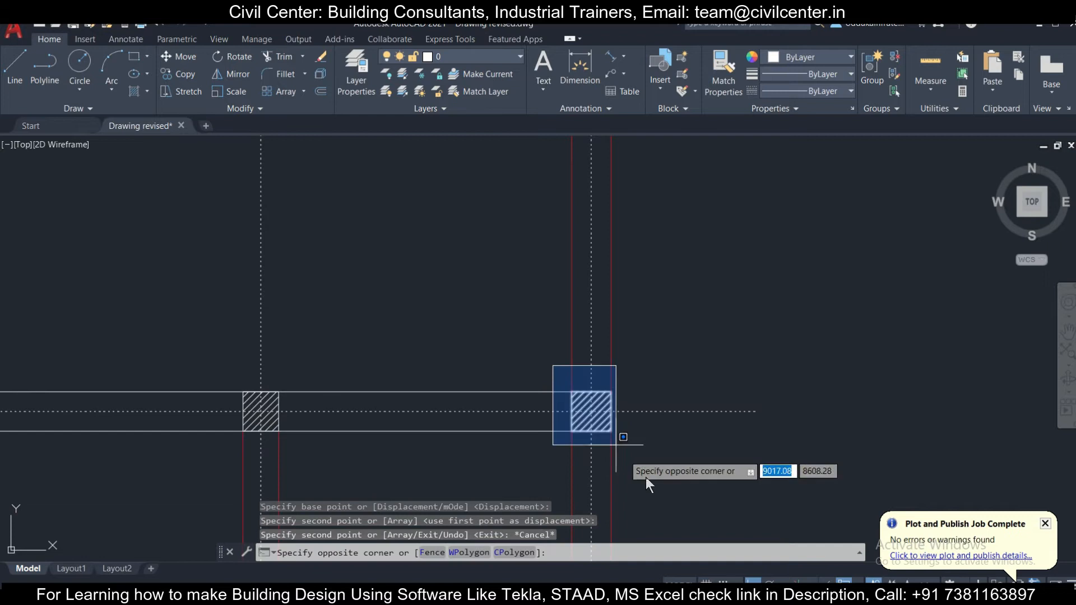
key("Escape")
scroll(482, 372, "down", 3)
scroll(437, 379, "up", 4)
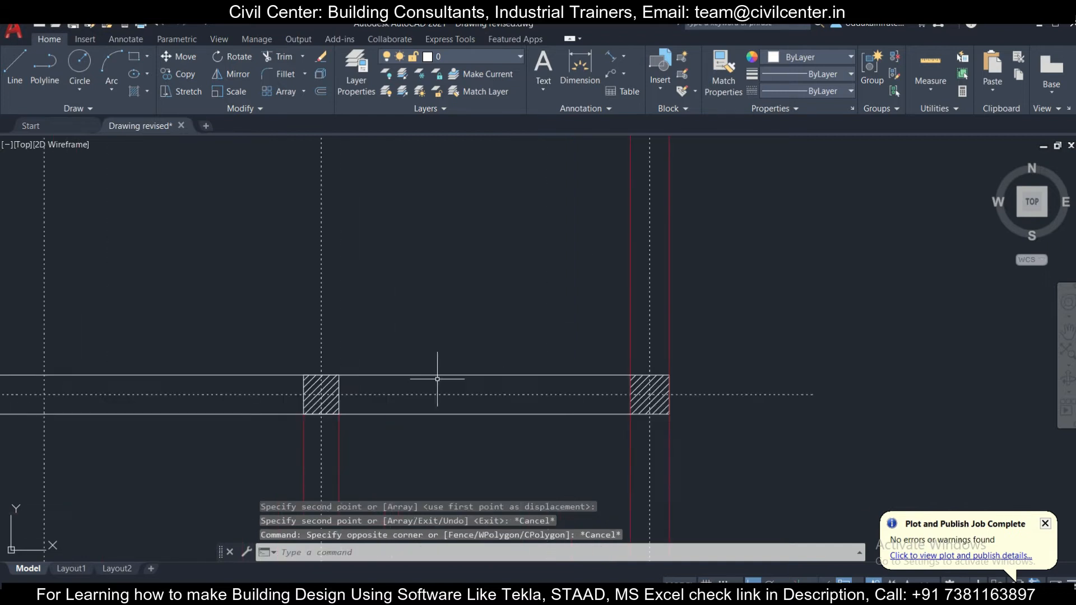
left_click(596, 296)
key("Escape")
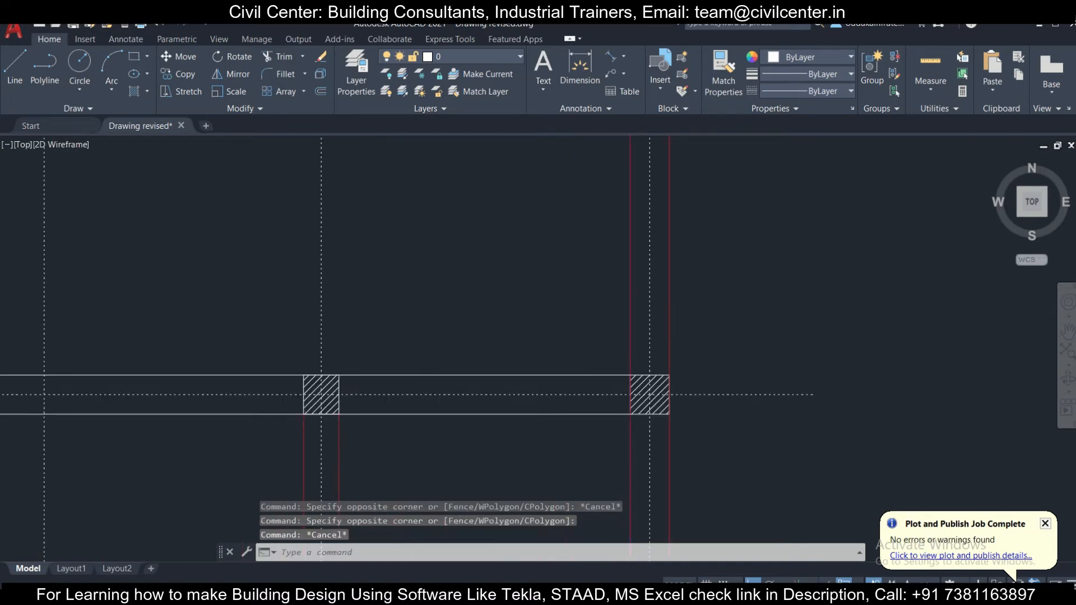
scroll(493, 385, "down", 4)
scroll(325, 367, "up", 4)
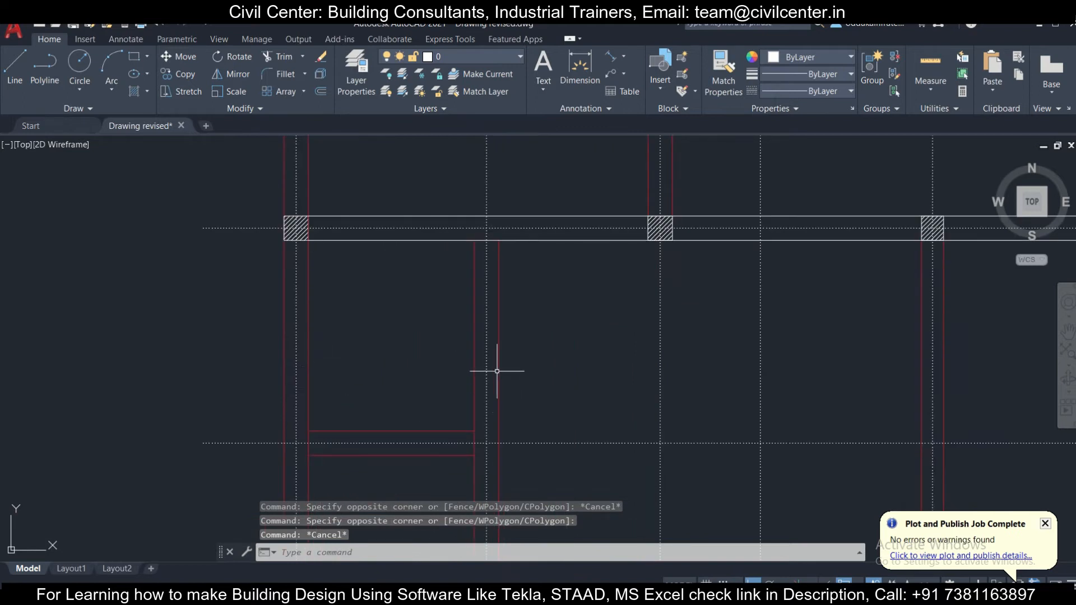
- Examine the interior vertical walls and the short cross wall between the second and third column rows
left_click(458, 235)
middle_click_drag(569, 493, 553, 277)
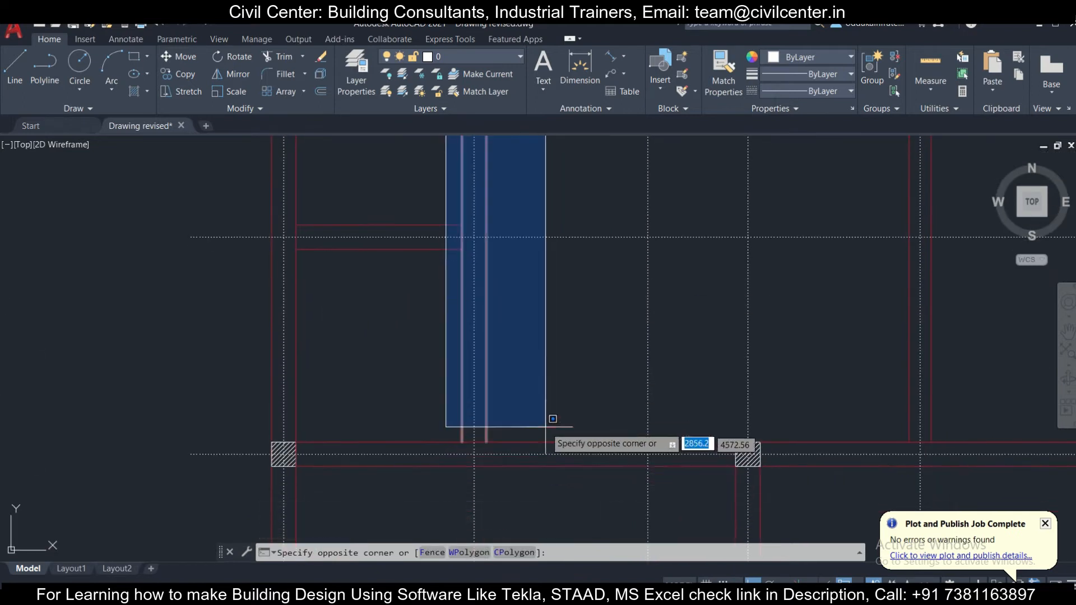
key("Escape")
scroll(300, 225, "up", 4)
left_click(277, 223)
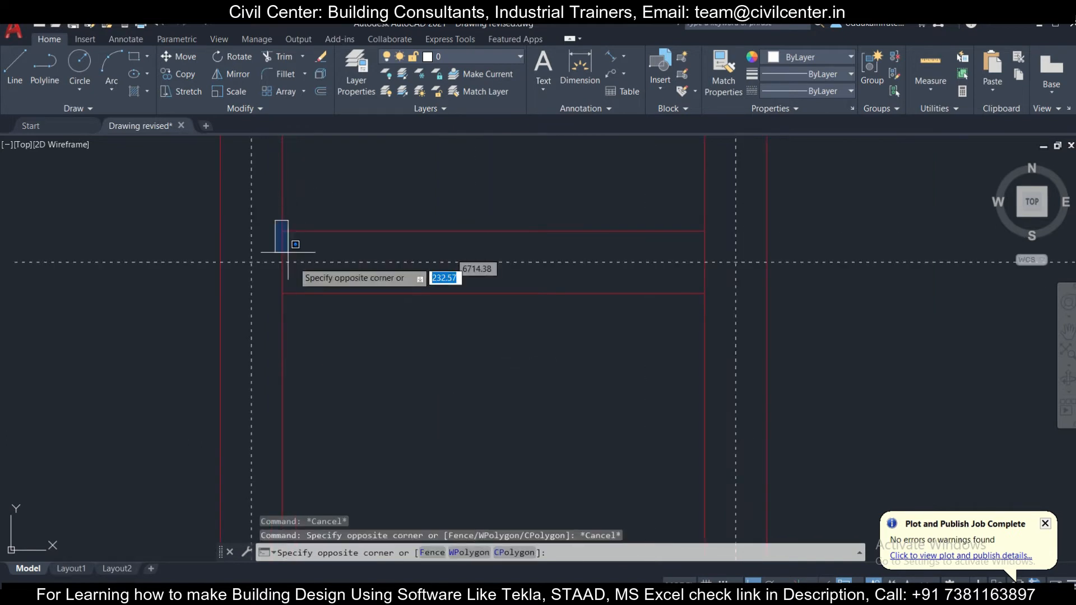
key("Escape")
scroll(393, 279, "down", 4)
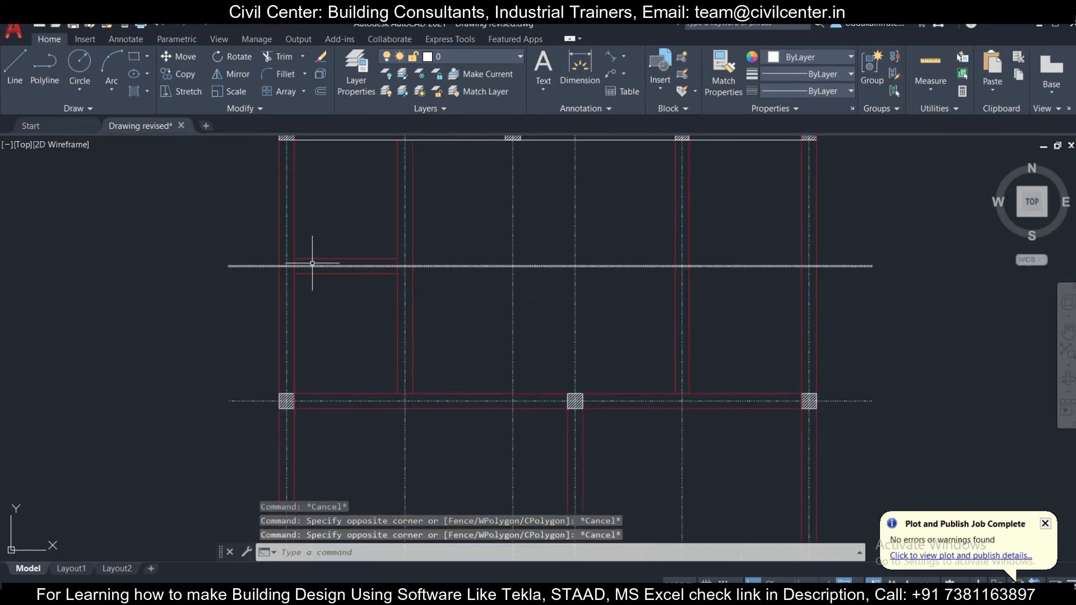
scroll(592, 250, "up", 4)
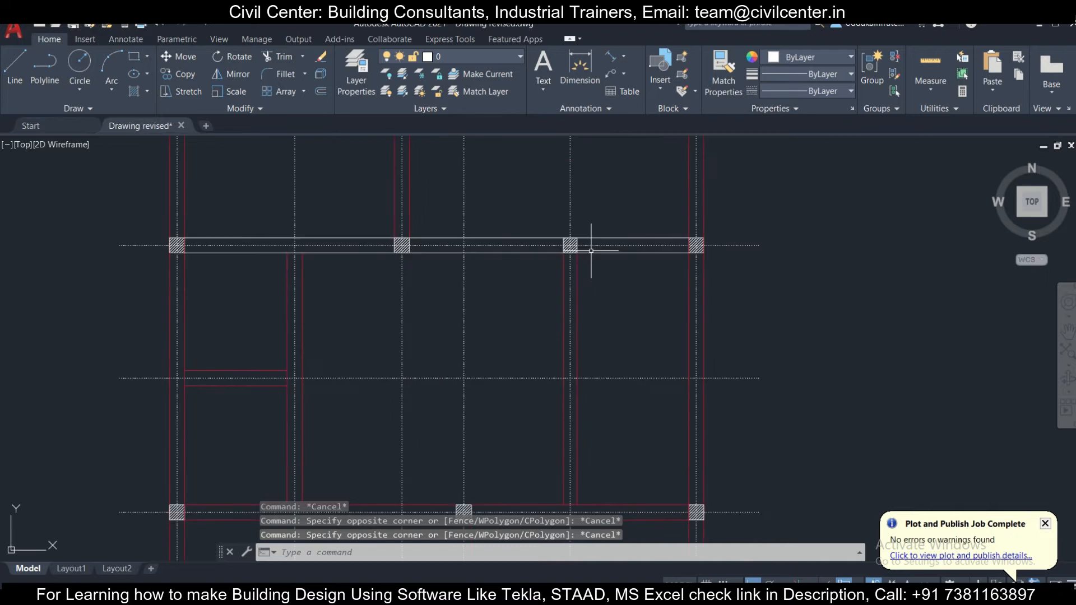
left_click(527, 209)
middle_click_drag(606, 423, 575, 325)
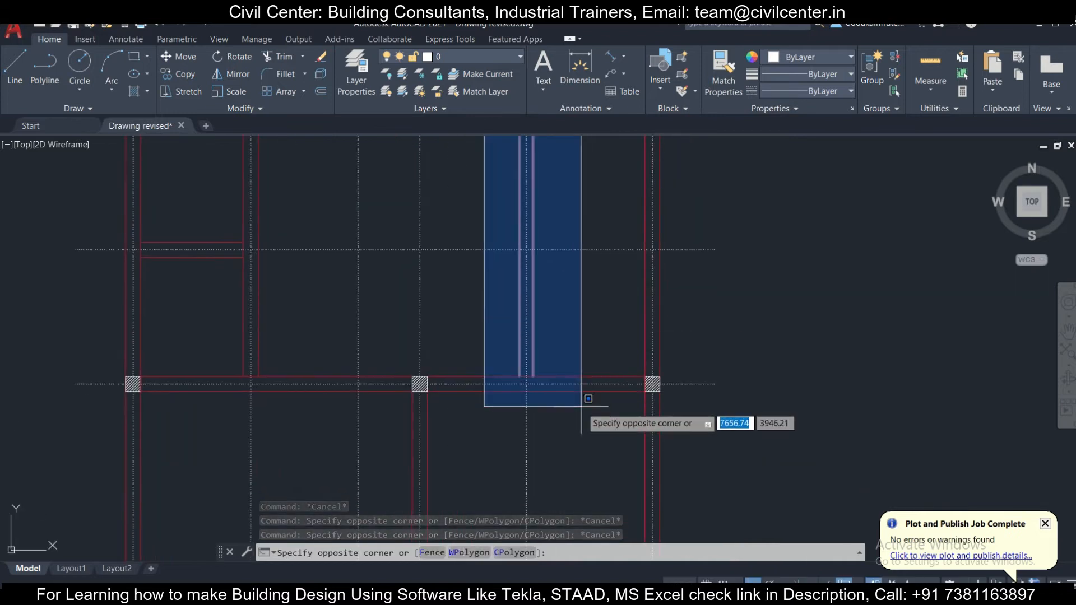
key("Escape")
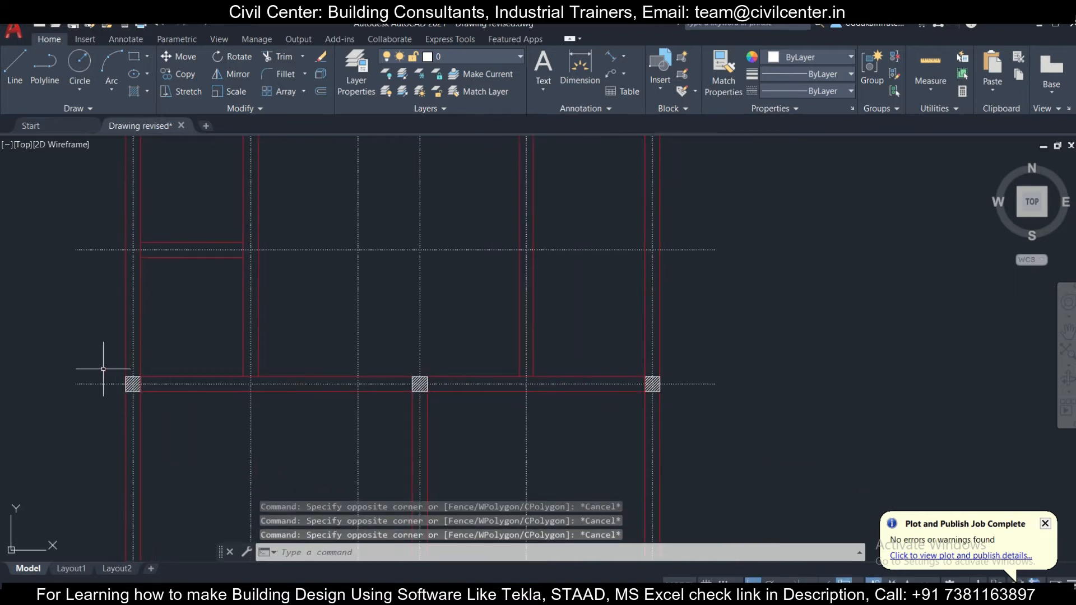
- Erase the segmented wall lines along both sides of the third column row from the top
scroll(104, 369, "up", 1)
left_click(197, 382)
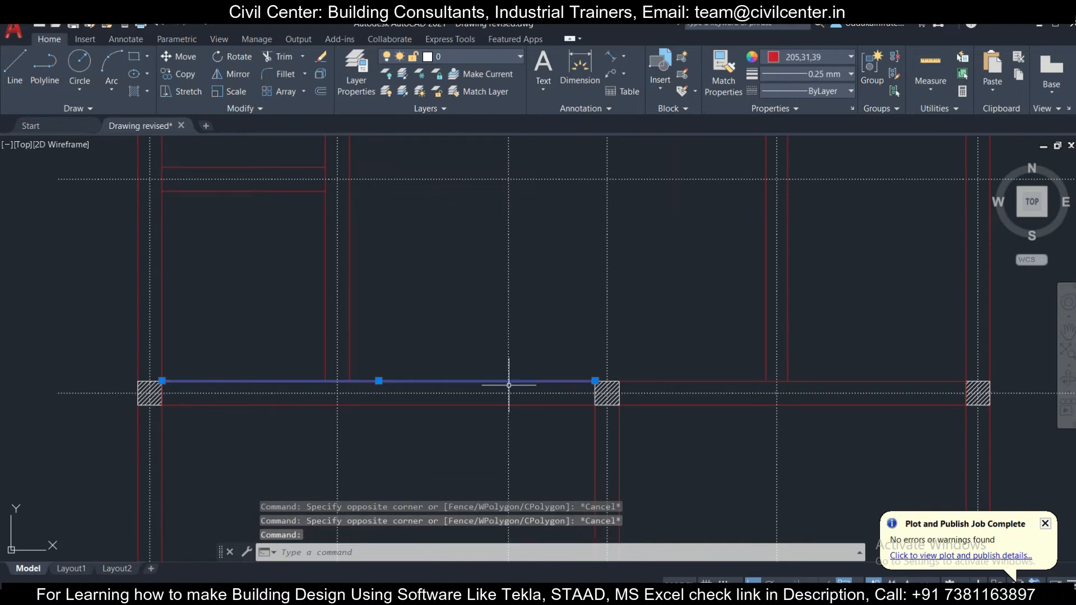
left_click(651, 382)
left_click(702, 402)
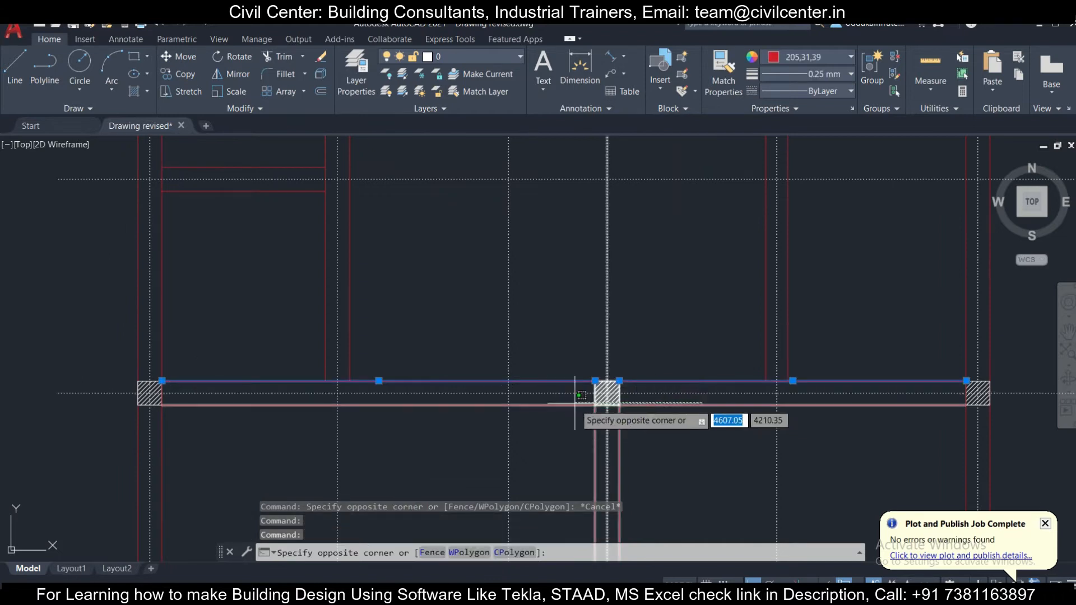
left_click(662, 415)
key("Delete")
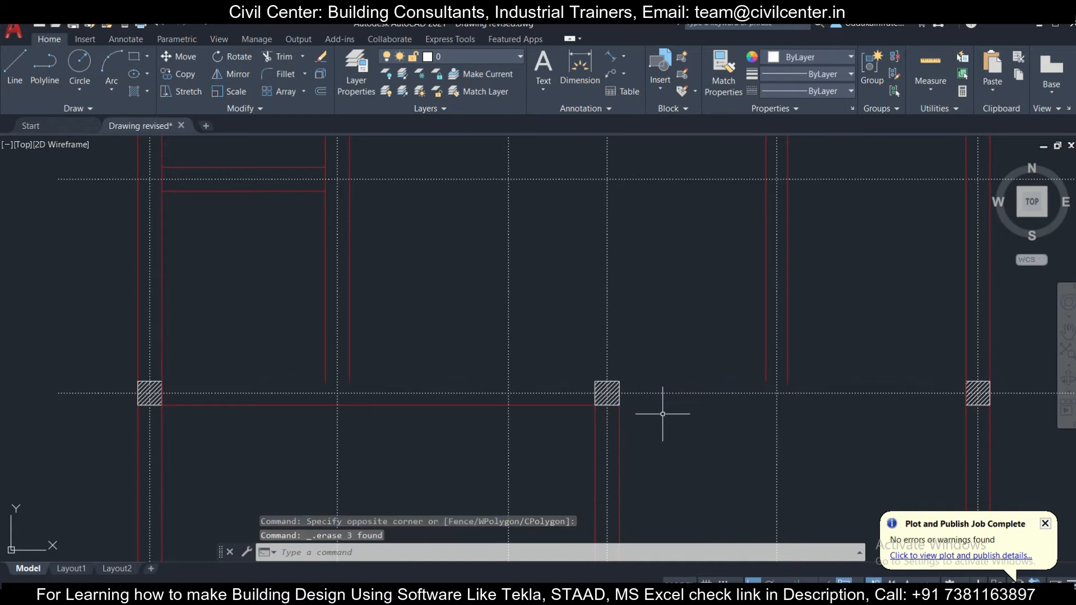
left_click(575, 405)
key("Delete")
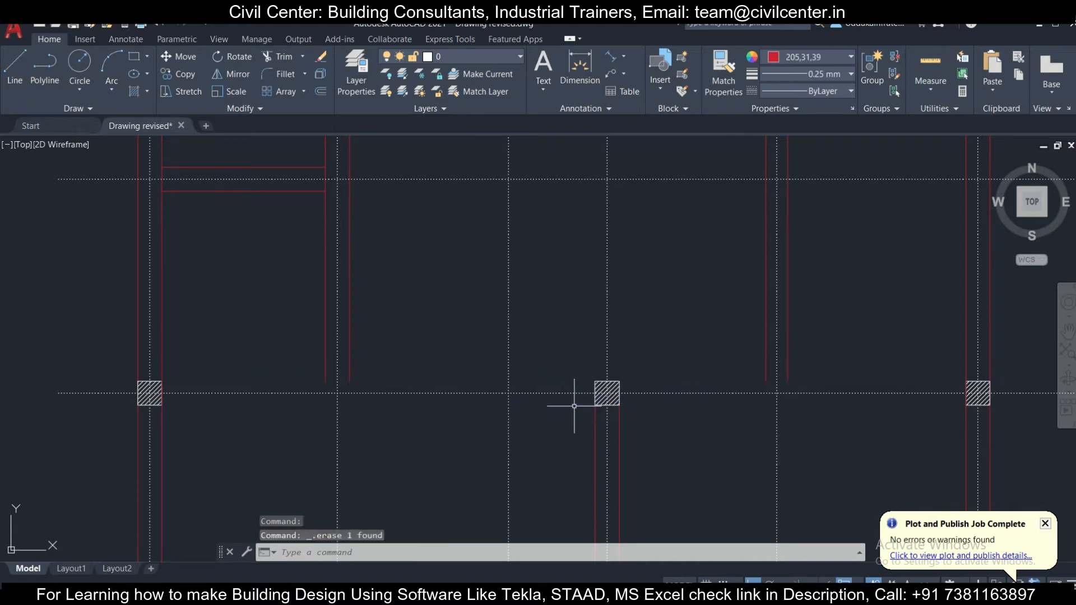
- Draw one continuous line along the third column row from the left column's lower-right corner to the right column's lower-left corner
type("l")
key("Return")
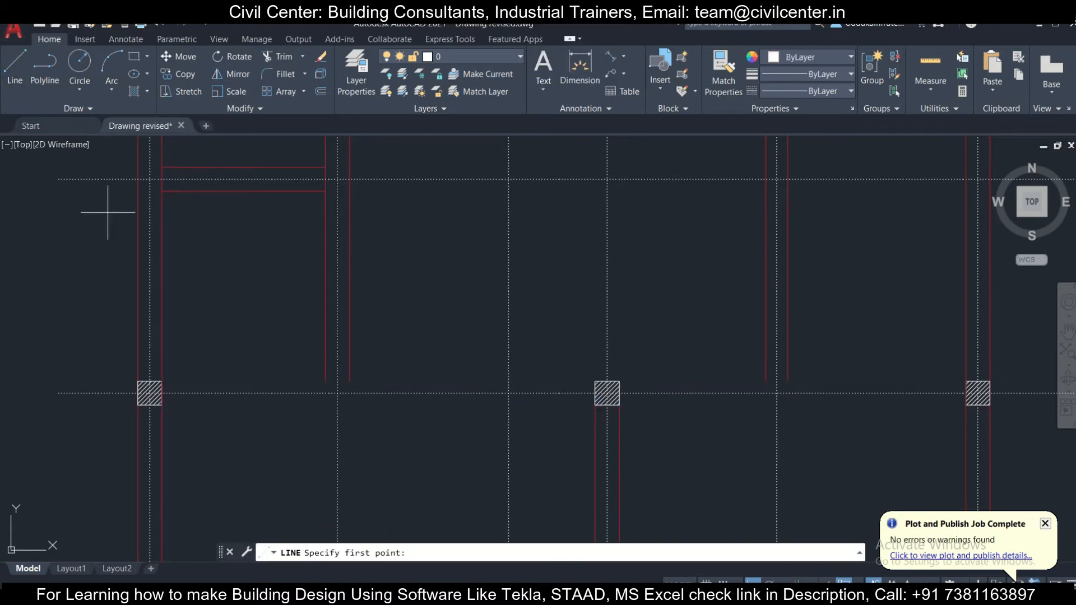
left_click(162, 405)
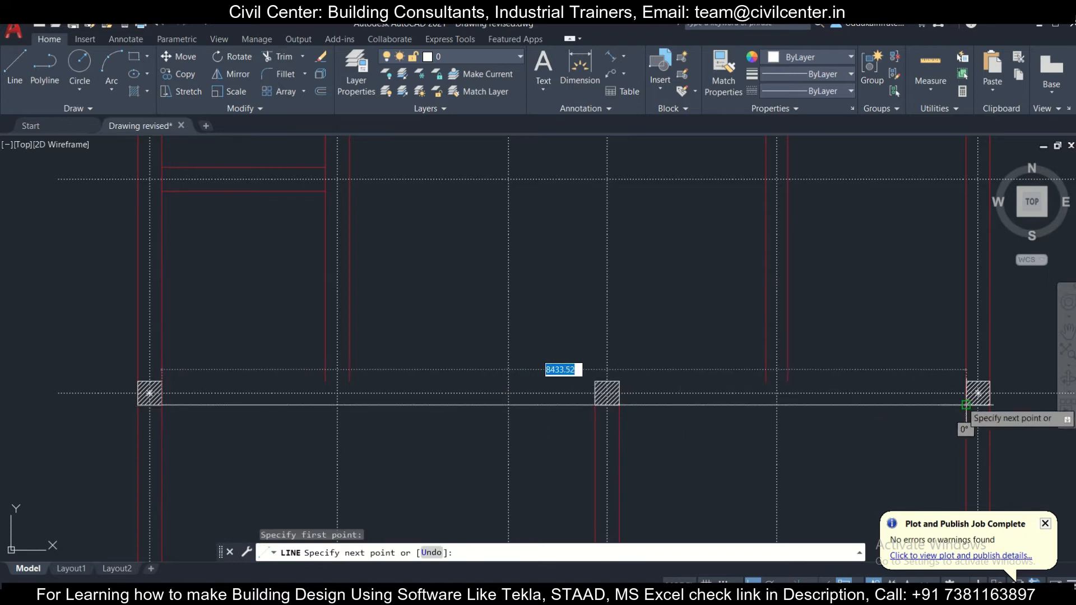
left_click(966, 405)
key("Escape")
- Copy the third row's continuous line from the right column's lower-left corner up to its upper-left corner
left_click(902, 413)
left_click(98, 160)
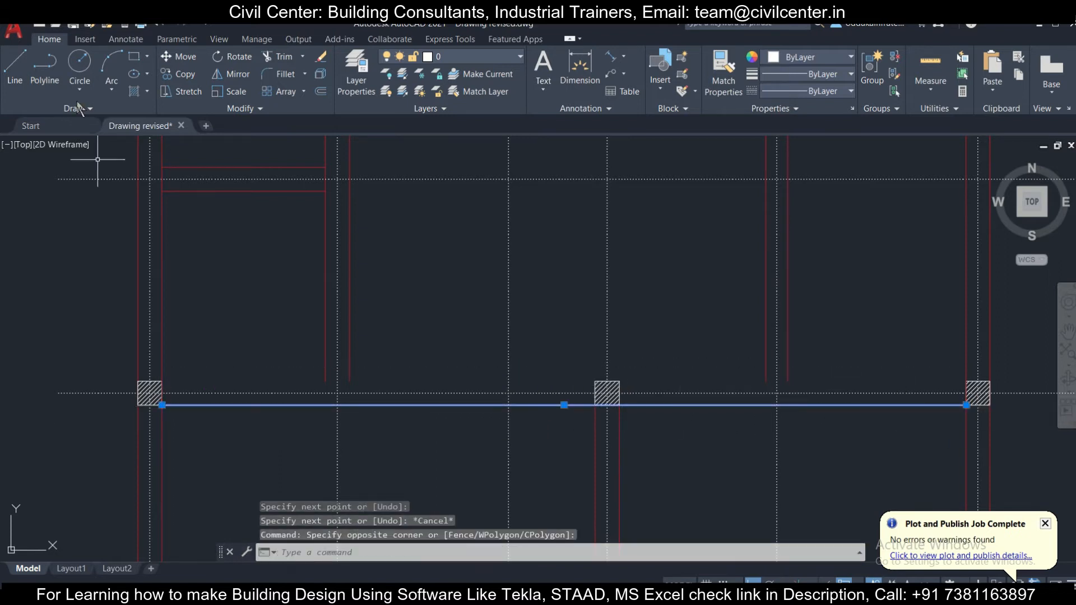
left_click(171, 74)
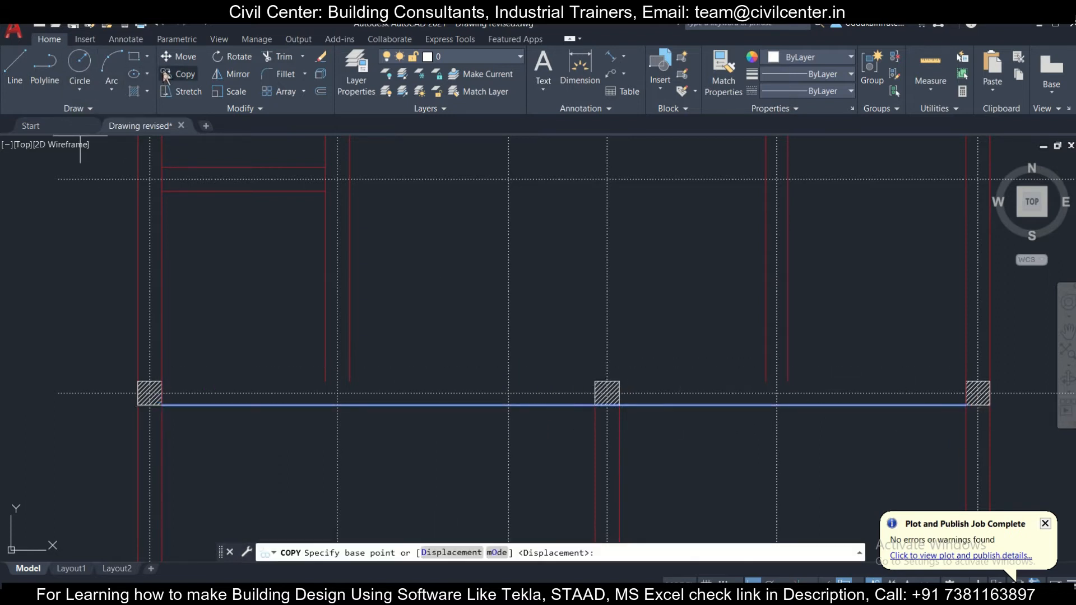
left_click(966, 404)
left_click(967, 381)
key("Escape")
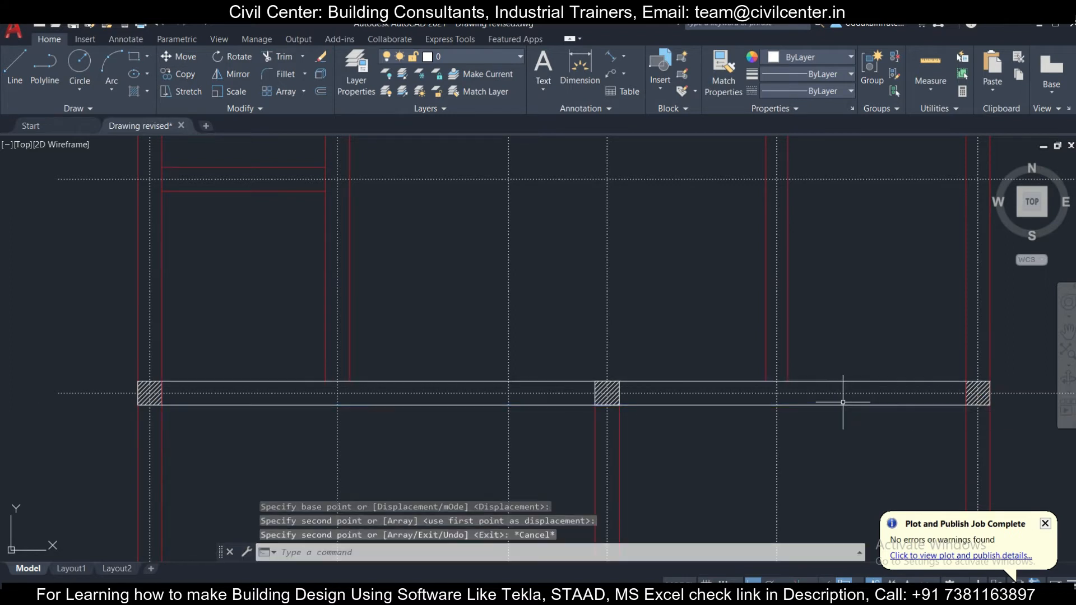
- Match the third column row's two continuous lines to the properties of the red vertical wall line beside the right-hand column
left_click(958, 332)
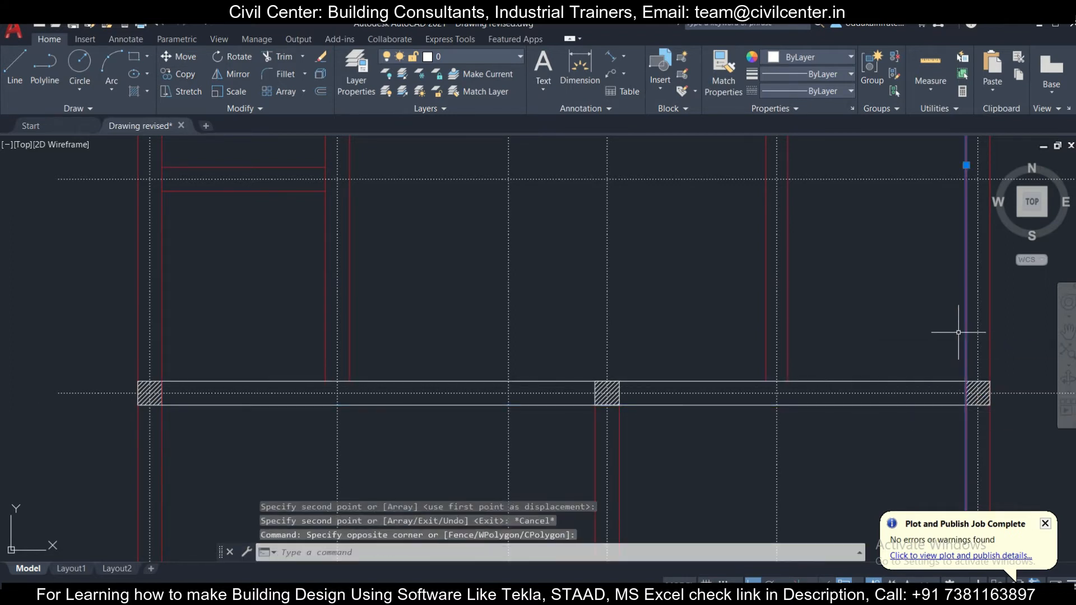
type("ma")
key("Return")
left_click(914, 399)
left_click(908, 409)
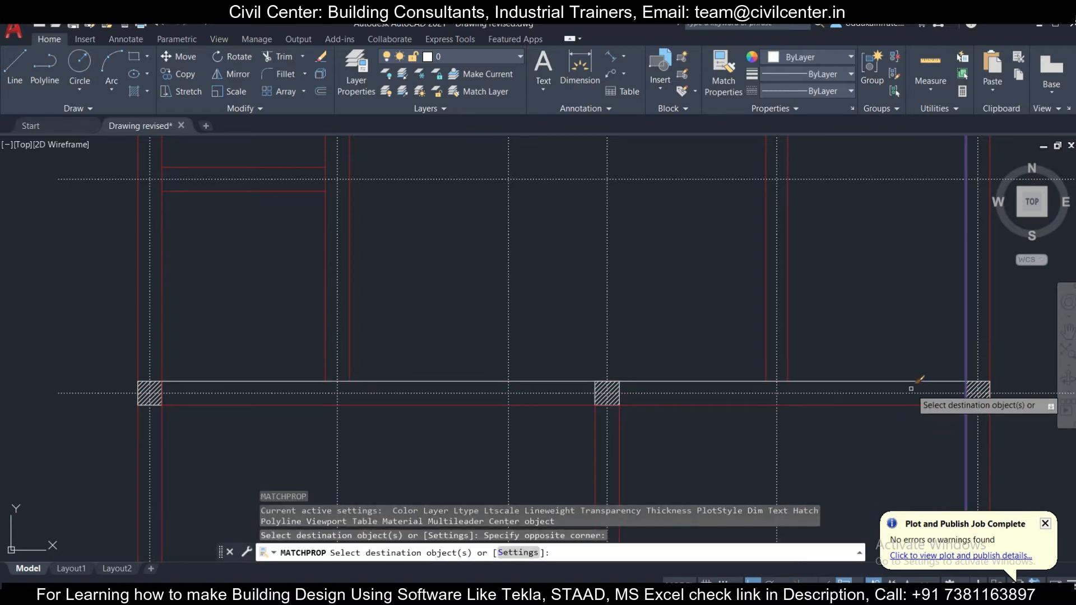
left_click(894, 367)
- Apply the same red wall line properties to the two continuous lines along the second column row
scroll(811, 354, "down", 2)
middle_click_drag(761, 243, 711, 439)
scroll(837, 289, "up", 2)
left_click(851, 320)
left_click(834, 286)
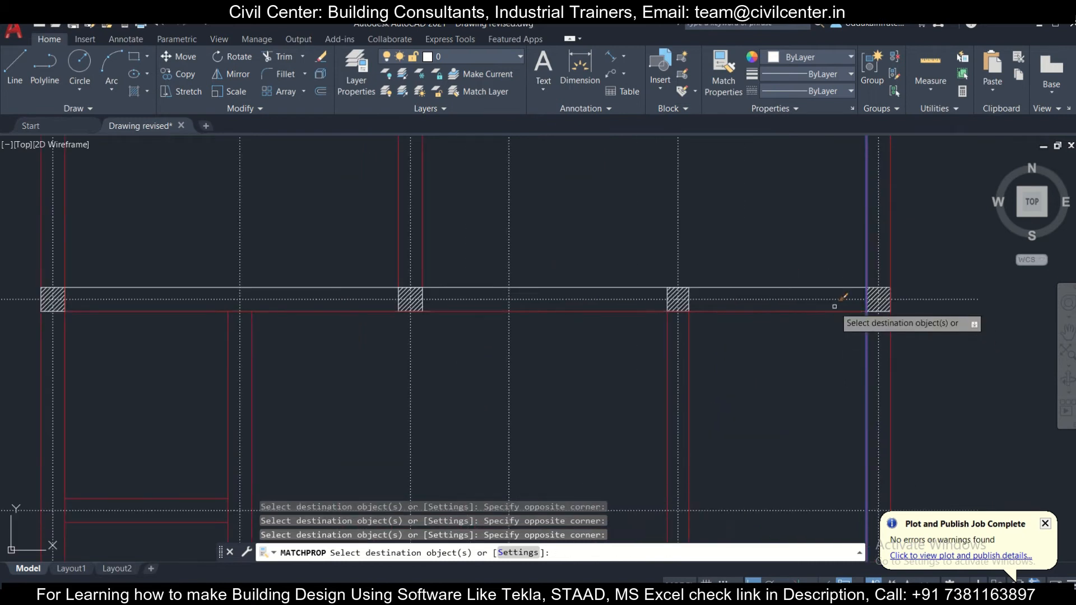
left_click(833, 286)
scroll(700, 269, "down", 5)
scroll(687, 429, "up", 2)
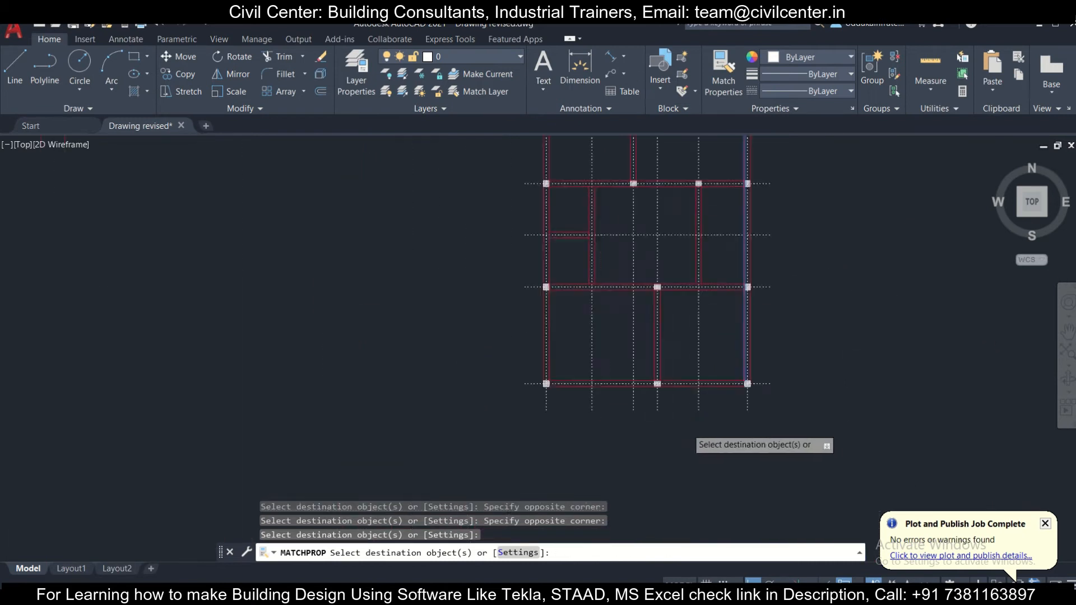
scroll(660, 361, "up", 3)
key("Escape")
- Examine the wall lines around the third row's middle column and across the whole plan up to the top row
middle_click_drag(651, 219, 653, 300)
middle_click_drag(597, 165, 608, 220)
scroll(607, 219, "up", 3)
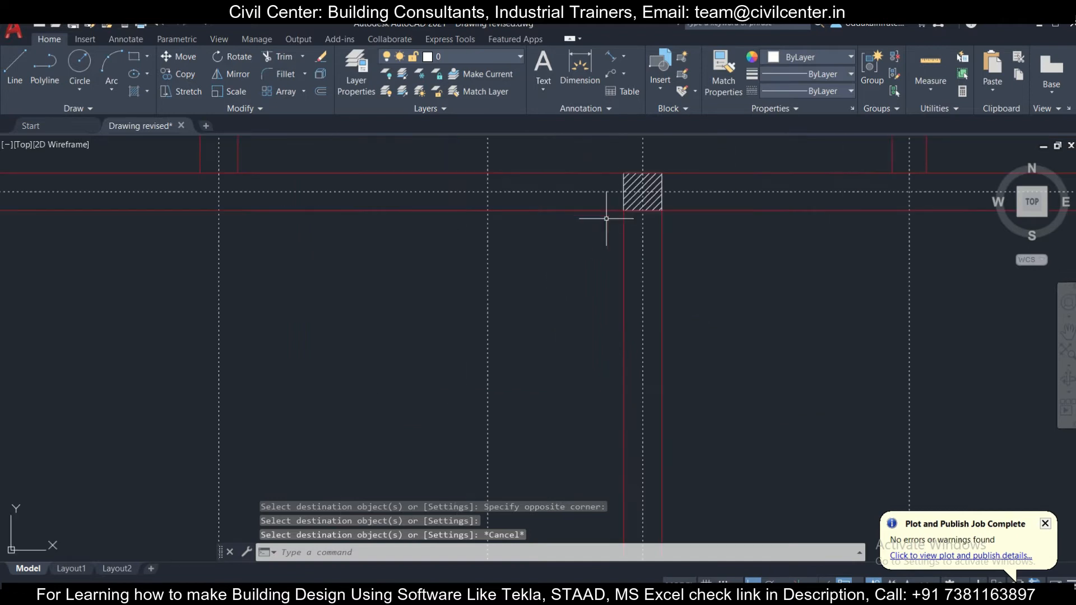
left_click(593, 190)
scroll(718, 337, "down", 3)
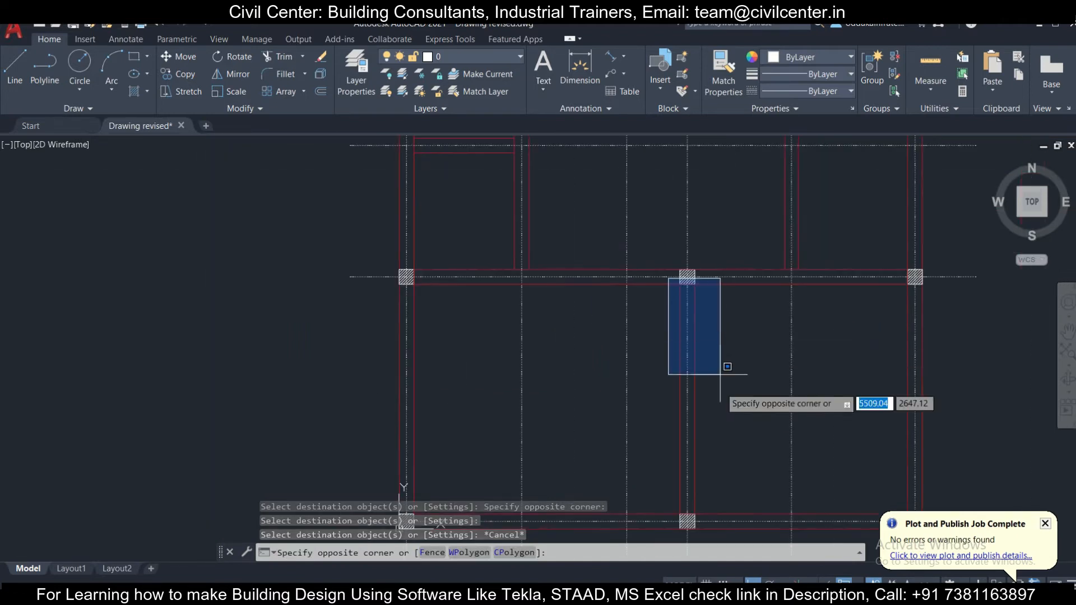
key("Escape")
scroll(689, 424, "down", 4)
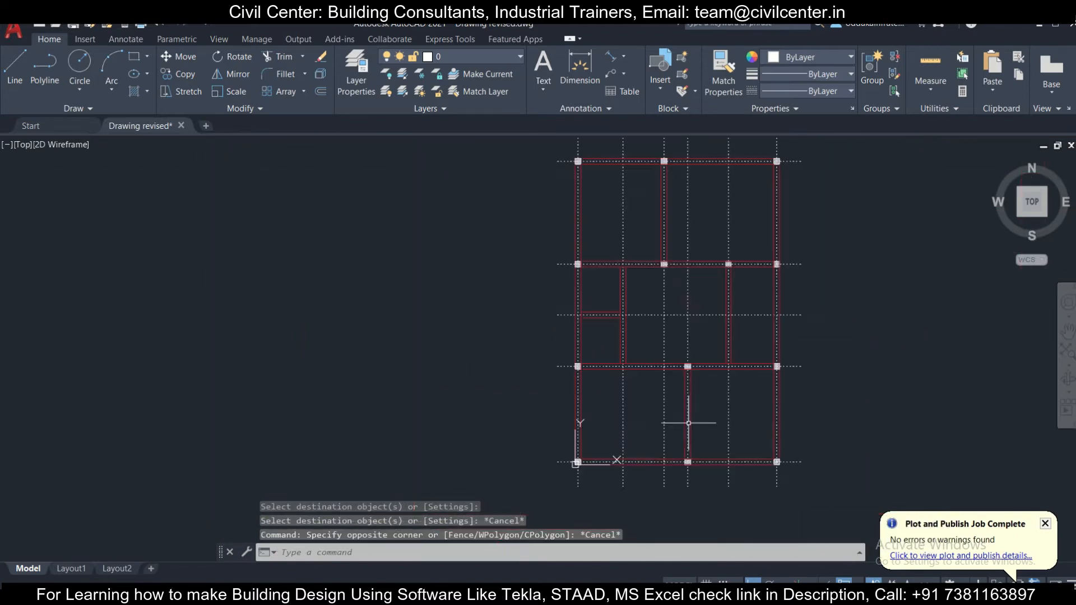
middle_click_drag(775, 396, 729, 437)
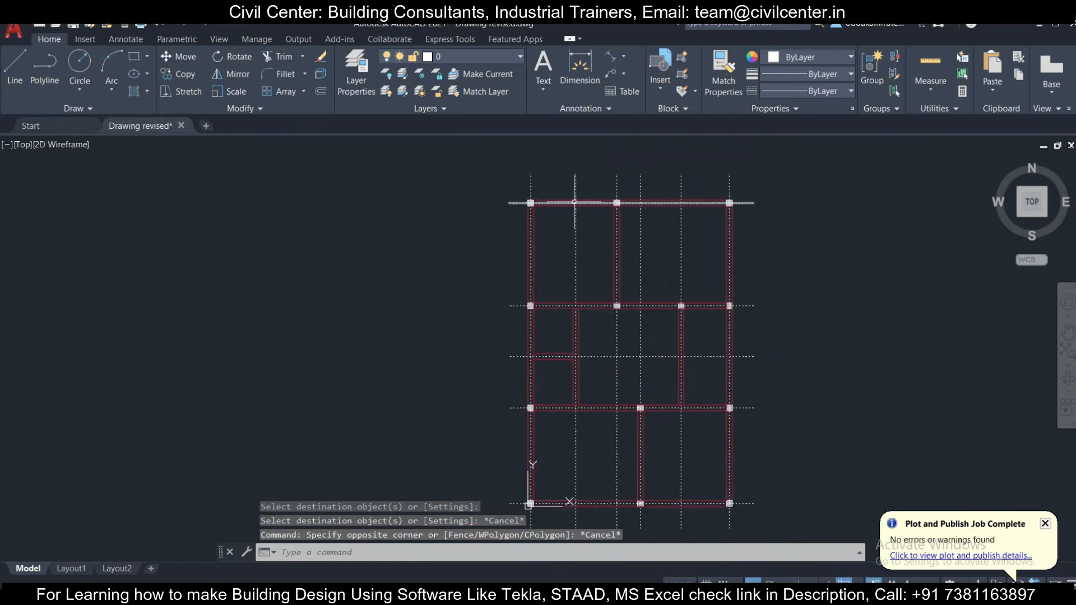
scroll(574, 202, "up", 5)
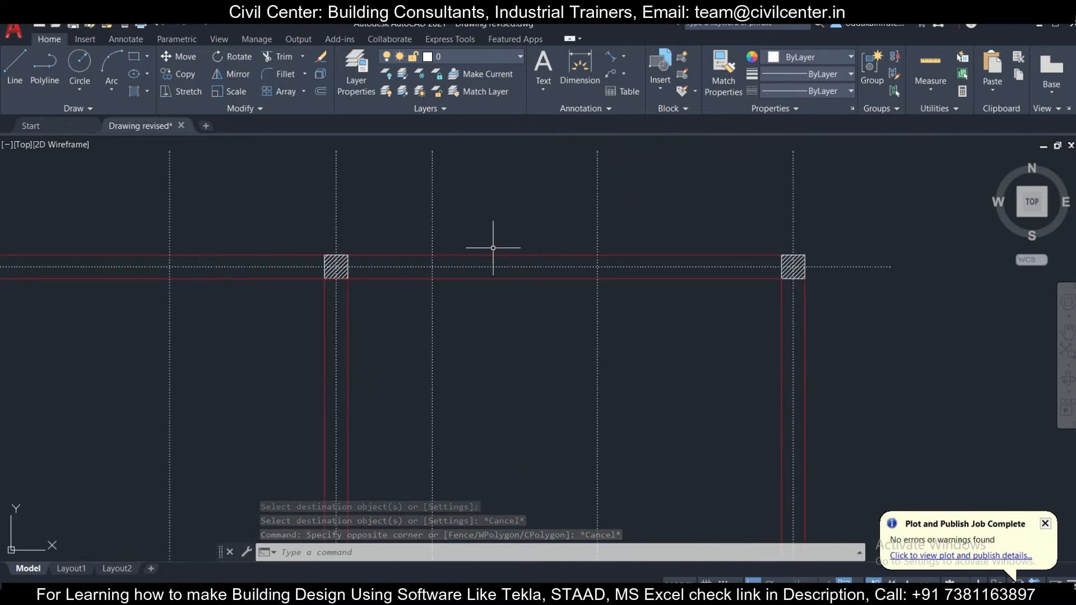
- Draw a short trial line from the top-row middle column's upper-right corner along the wall line and erase it
left_click(14, 65)
scroll(336, 247, "up", 4)
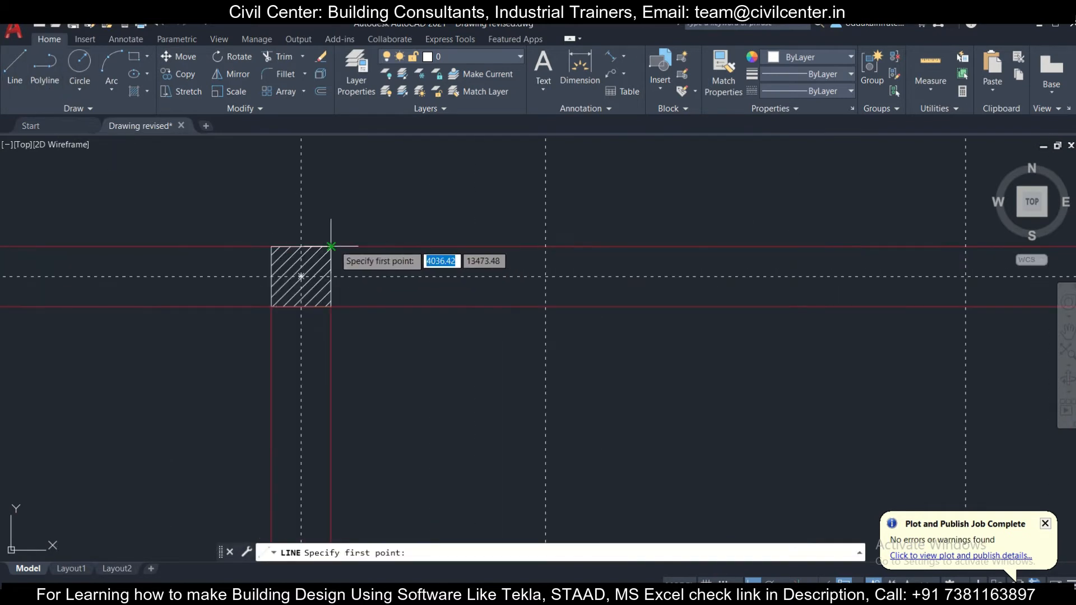
left_click(331, 247)
left_click(621, 247)
key("Escape")
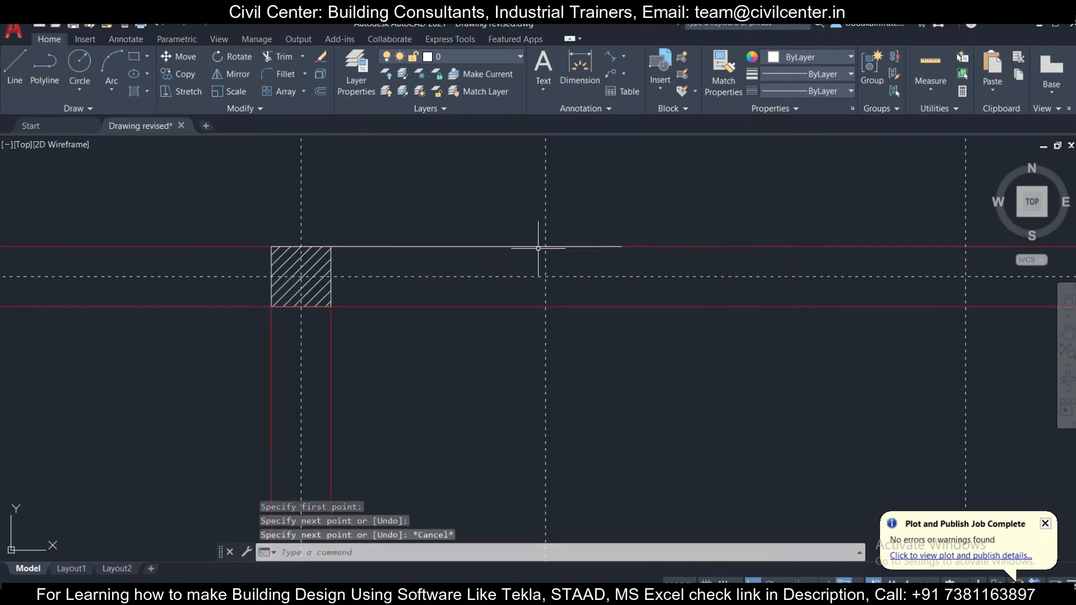
scroll(535, 246, "down", 4)
scroll(399, 228, "up", 4)
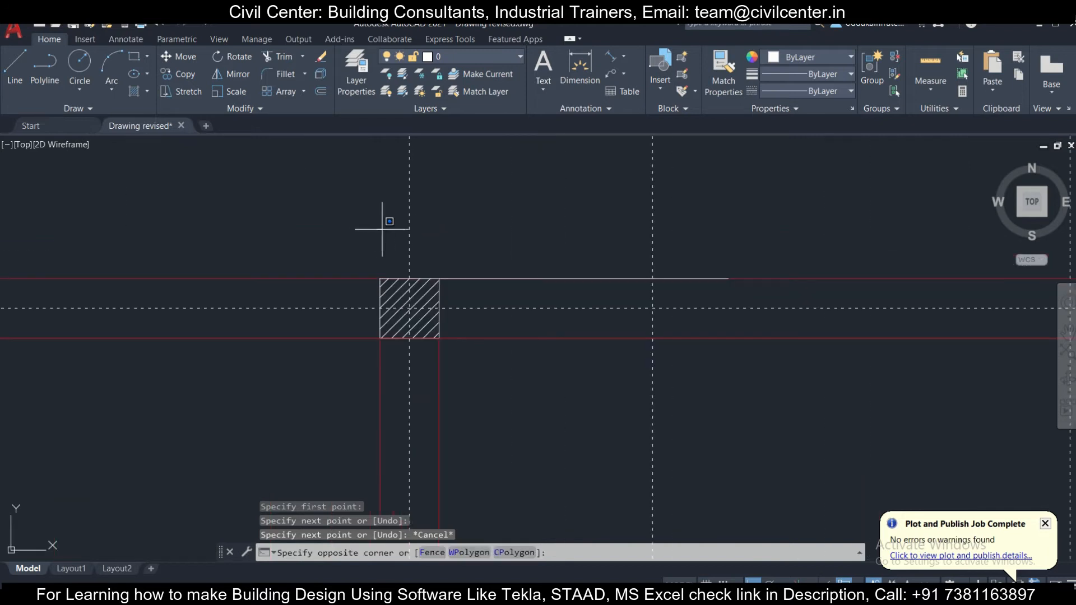
left_click(790, 308)
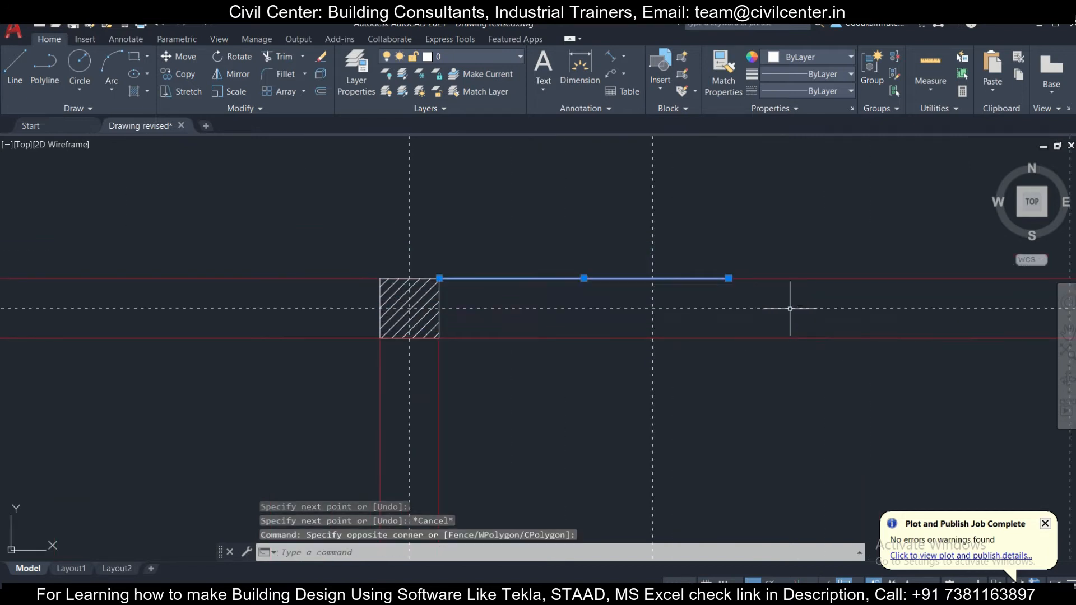
key("Delete")
scroll(792, 309, "down", 4)
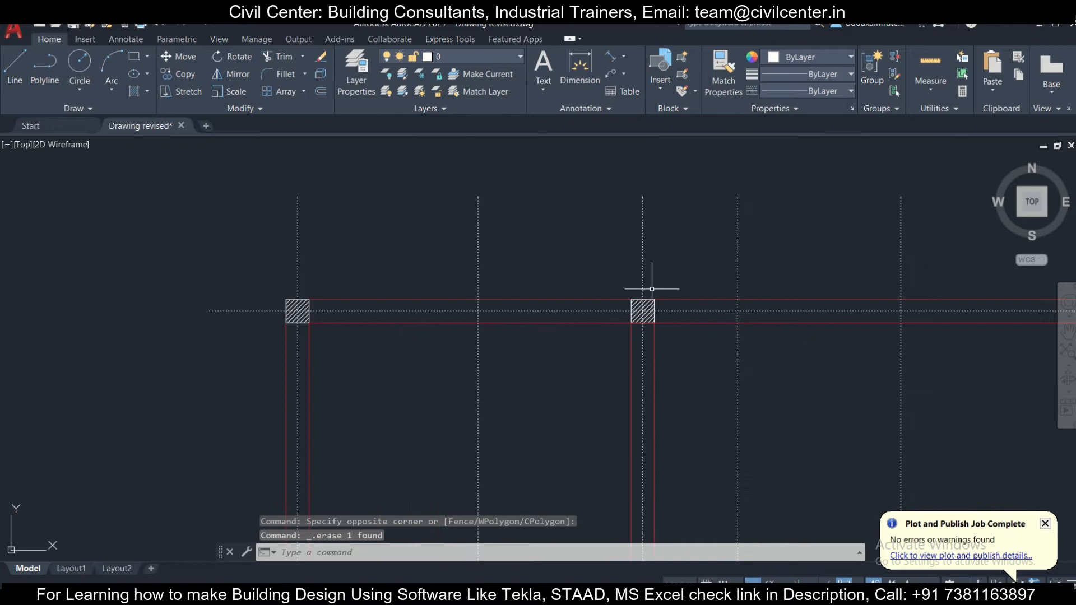
- Save the cleaned-up floor plan drawing
scroll(461, 233, "down", 3)
scroll(303, 176, "up", 5)
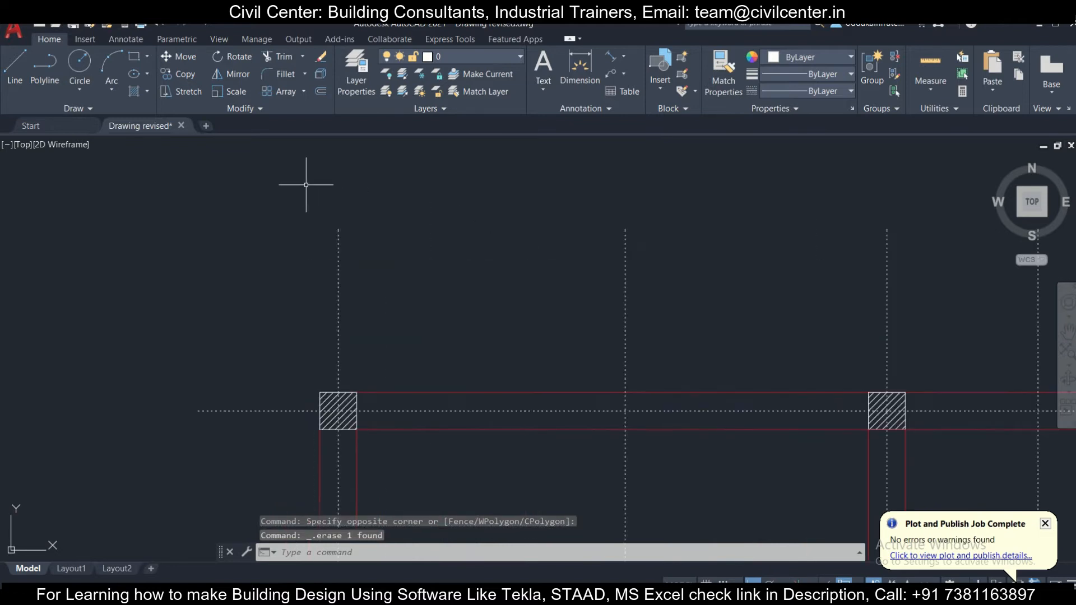
scroll(307, 190, "down", 11)
scroll(338, 321, "up", 4)
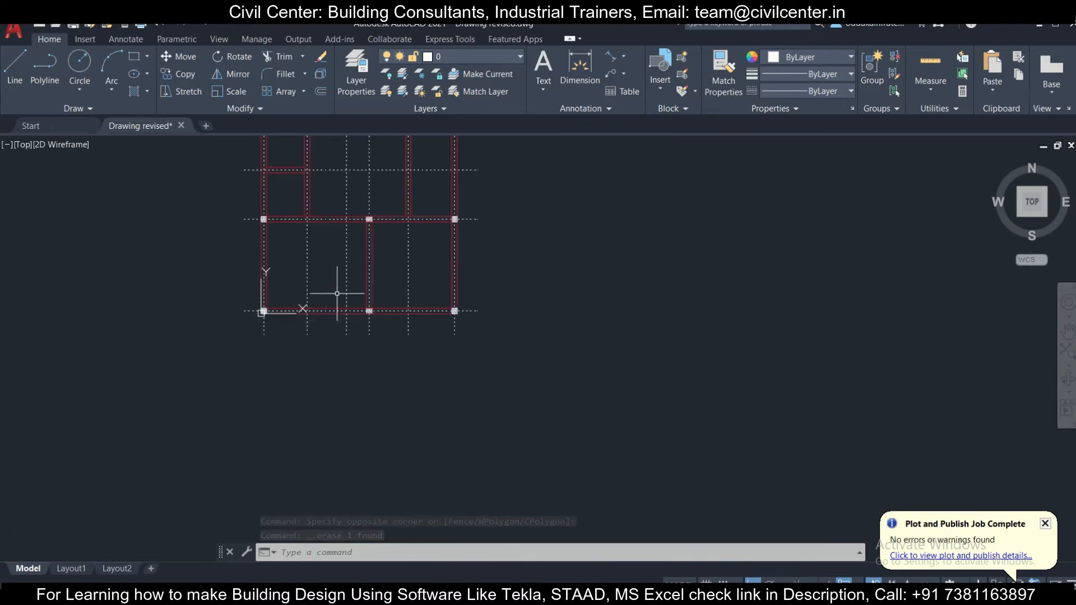
middle_click_drag(333, 262, 442, 384)
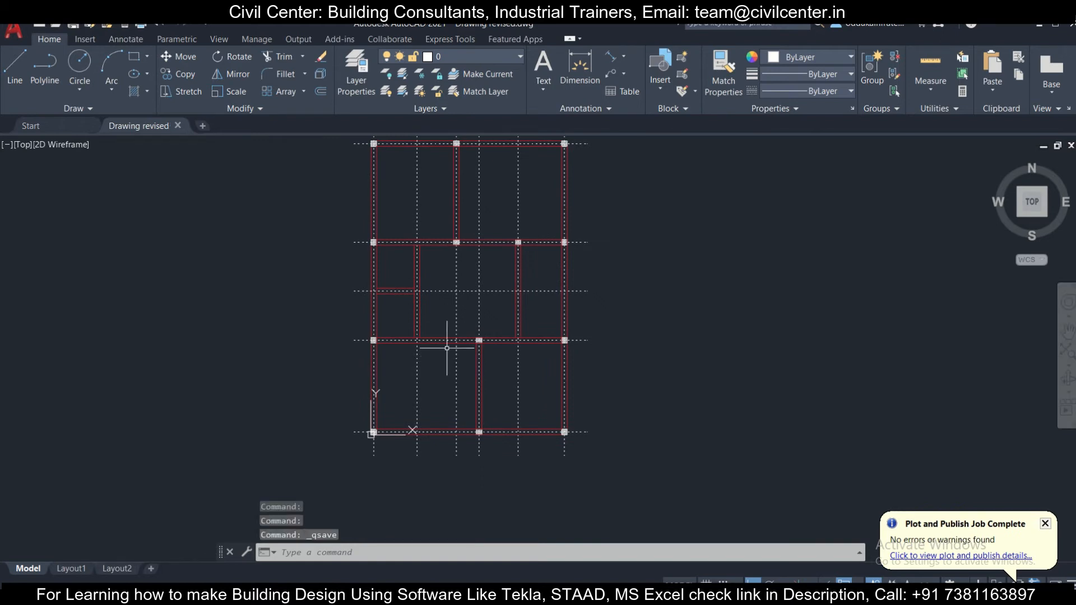
- Export the drawing with DXFOUT to the Downloads folder as an AutoCAD 2000/LT2000 DXF named dxf
type("DXFOUT")
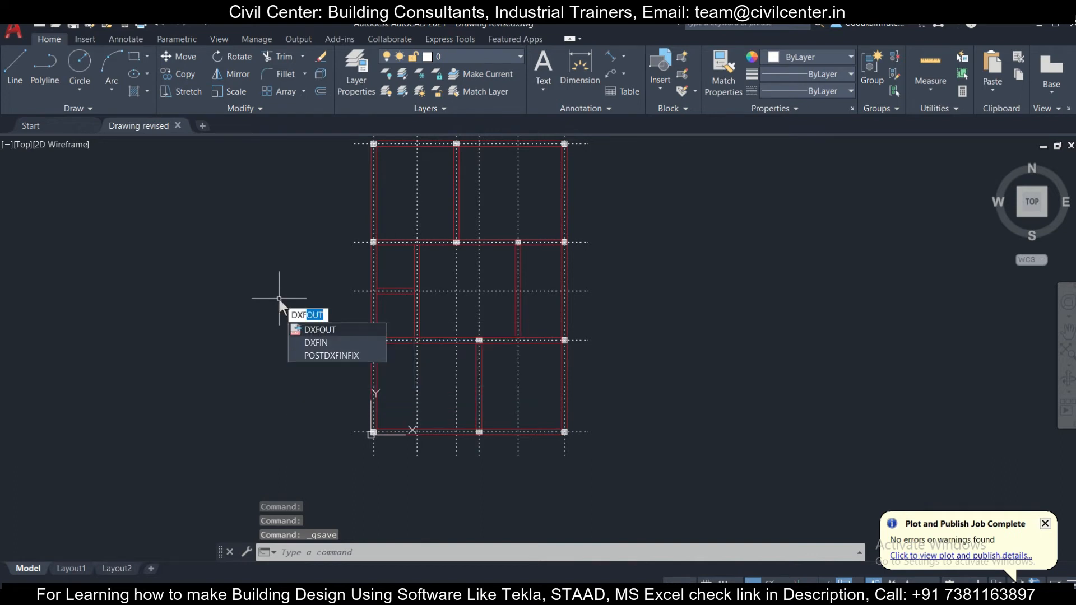
key("Return")
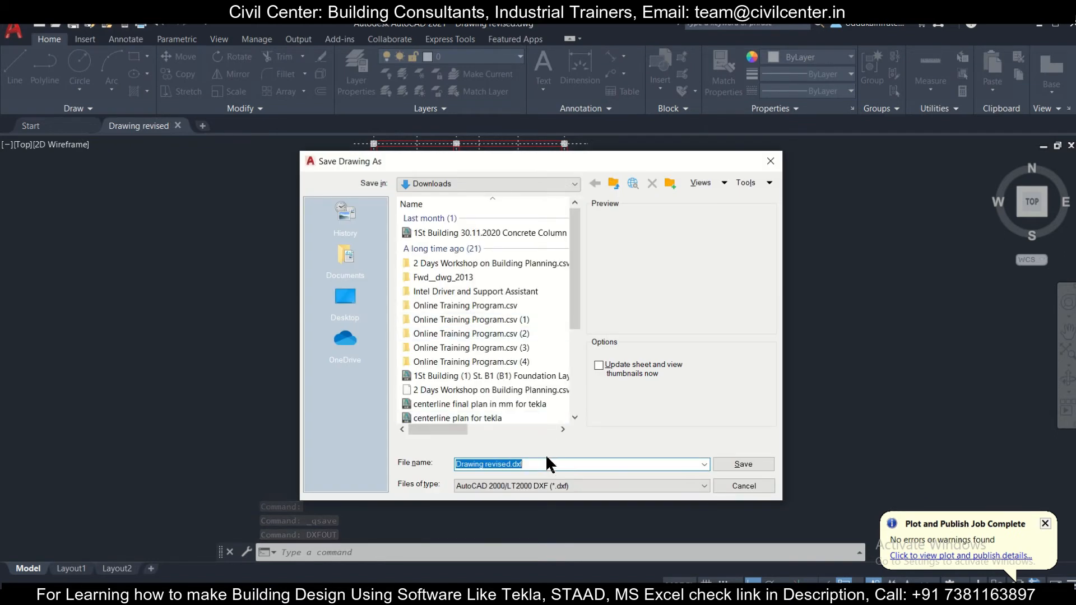
type("dx")
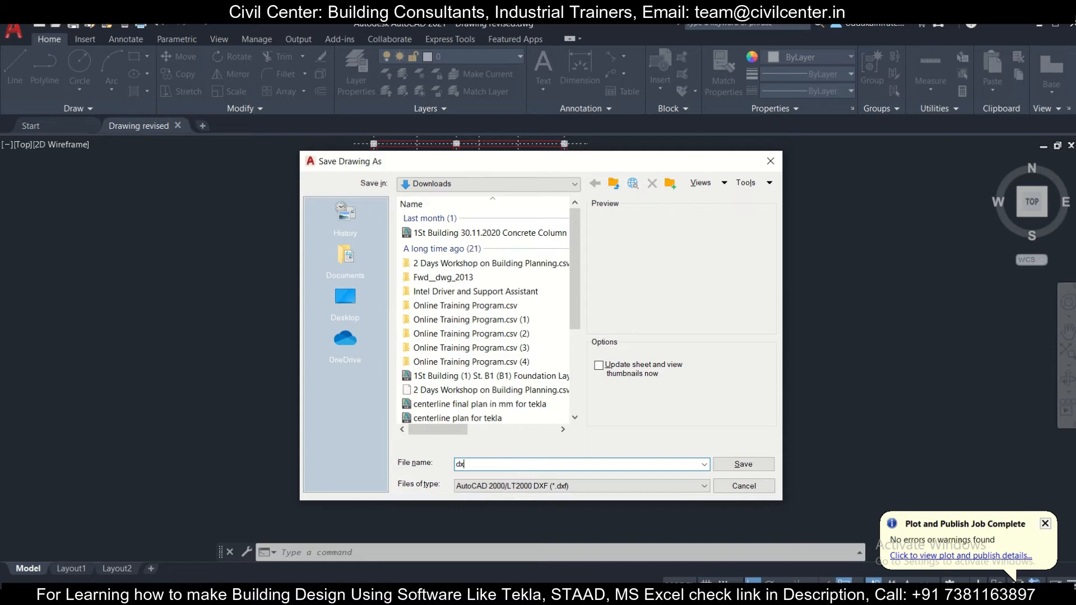
type("f")
left_click(731, 465)
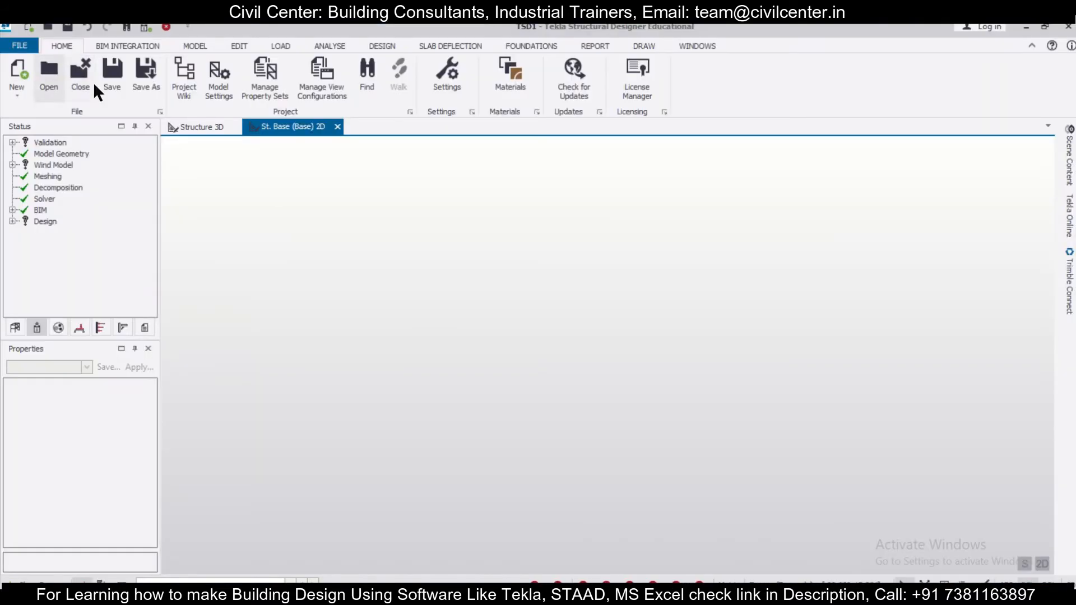
- Switch to Tekla Structural Designer and check the model's construction levels
left_click(194, 47)
left_click(55, 61)
left_click(748, 158)
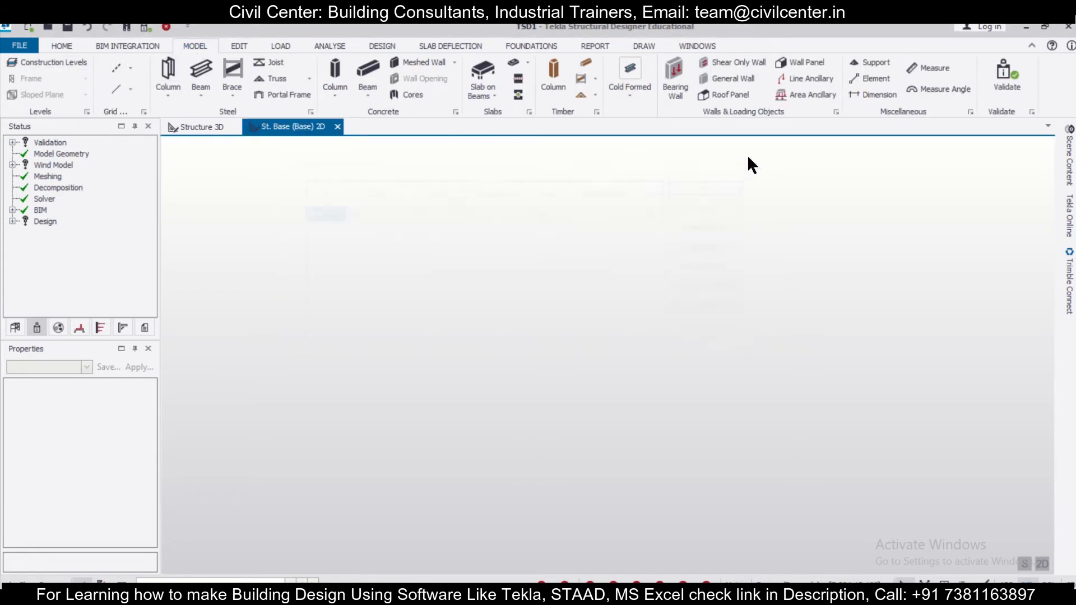
- Start a DXF grid import and load the exported DXF file from the Downloads folder
left_click(131, 68)
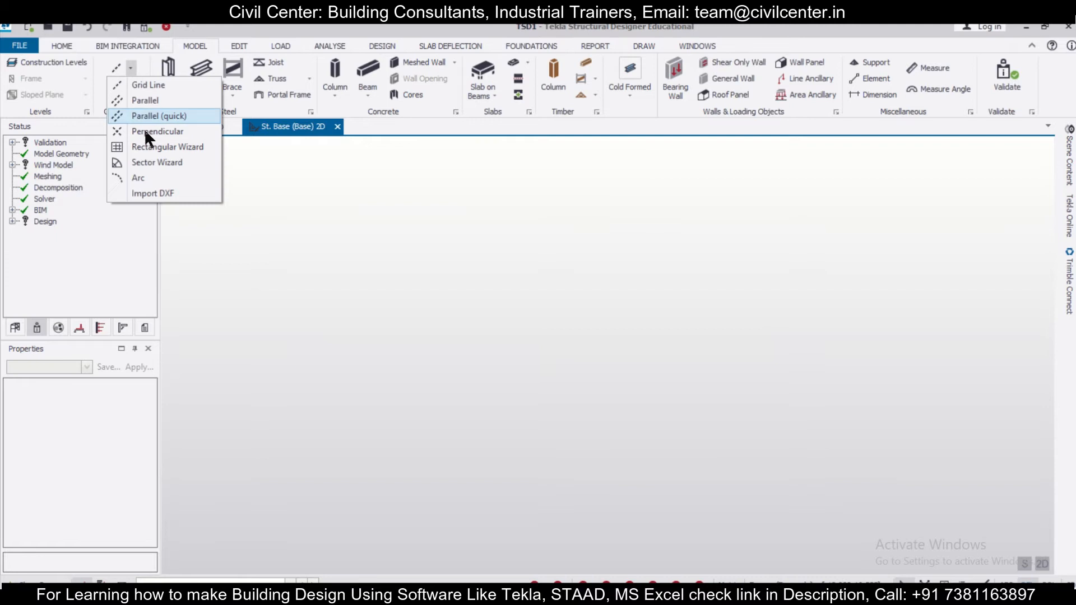
left_click(162, 192)
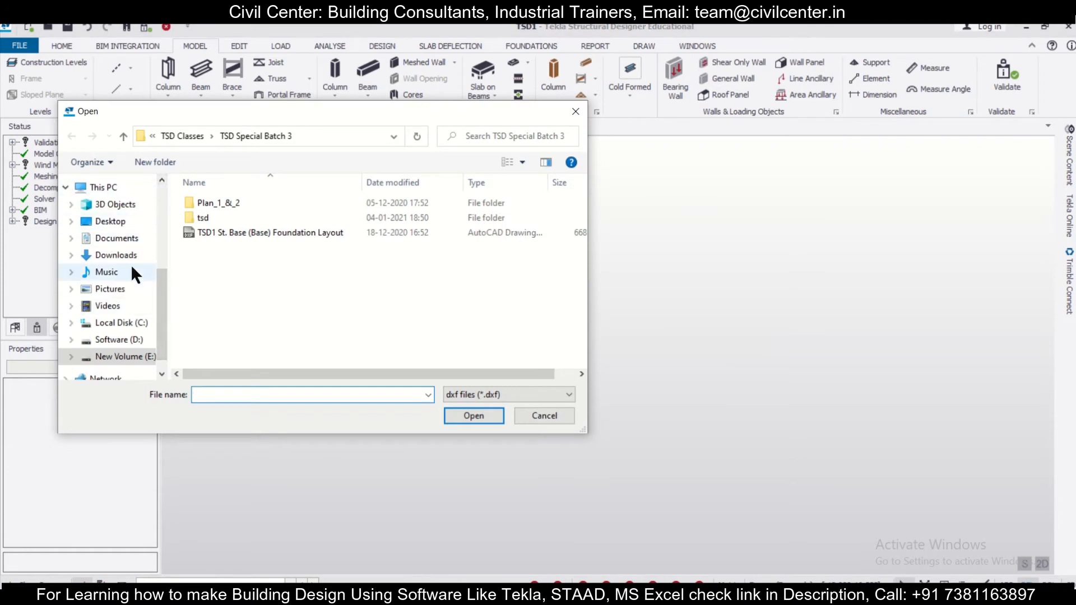
left_click(133, 255)
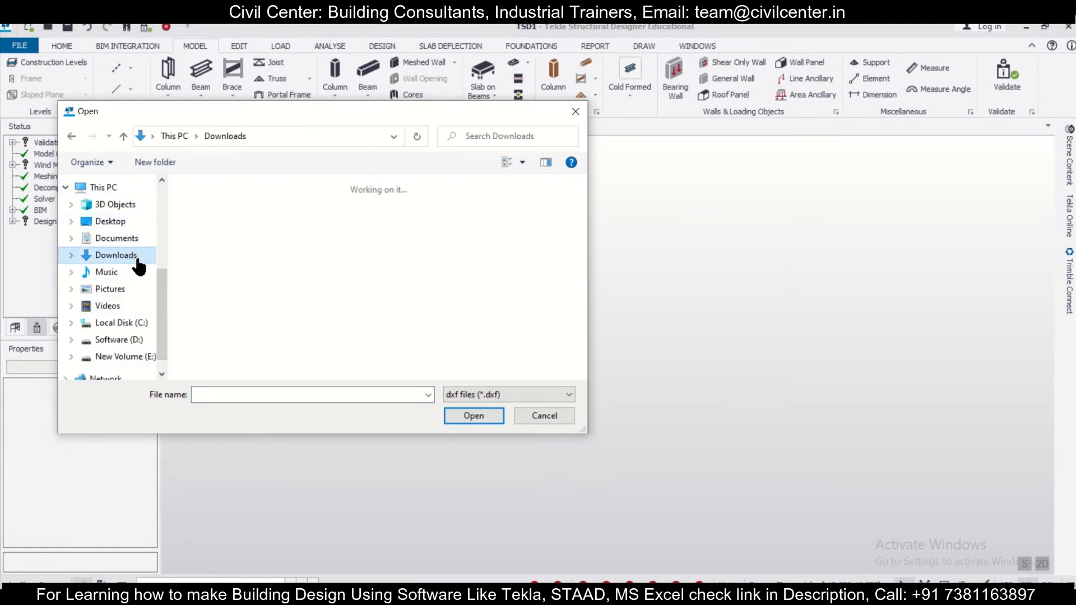
left_click(243, 218)
left_click(462, 413)
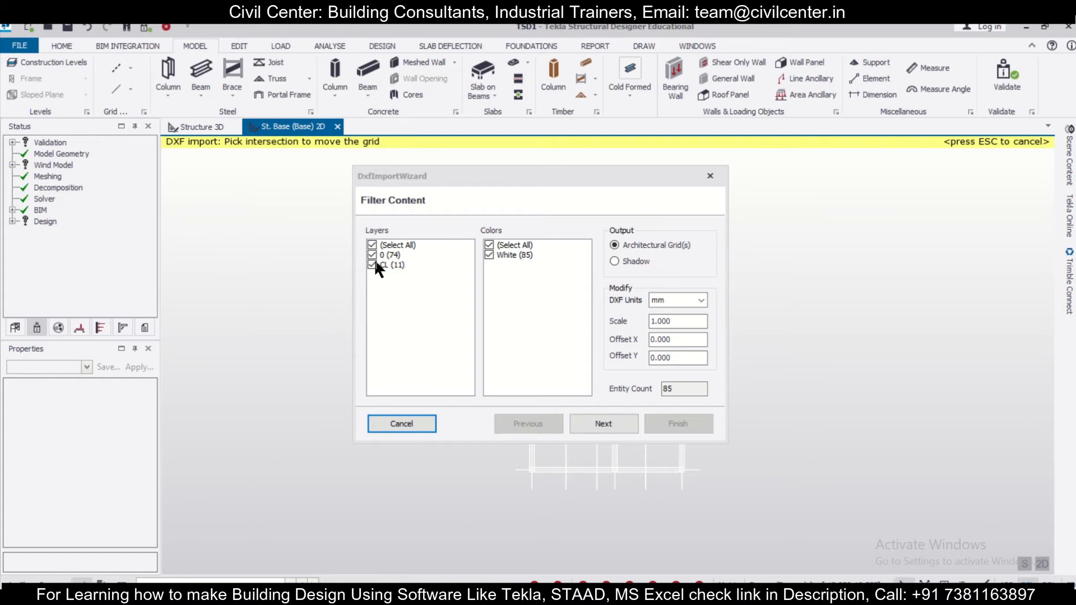
- Exclude layer 0 and import only layer CL as architectural grids by layer, in mm, on the St. Base level
left_click(372, 255)
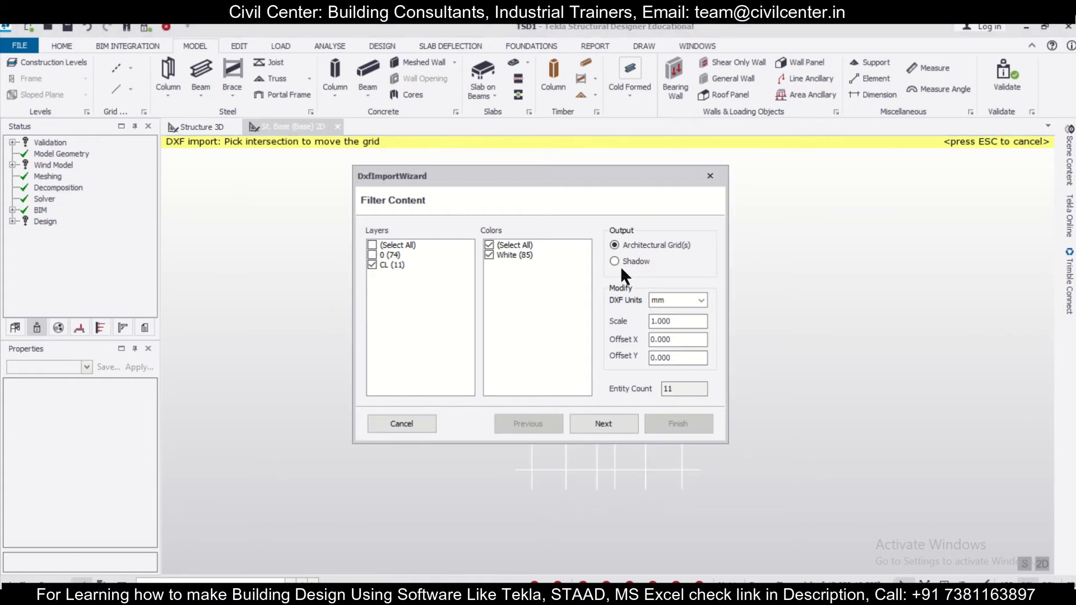
left_click(605, 424)
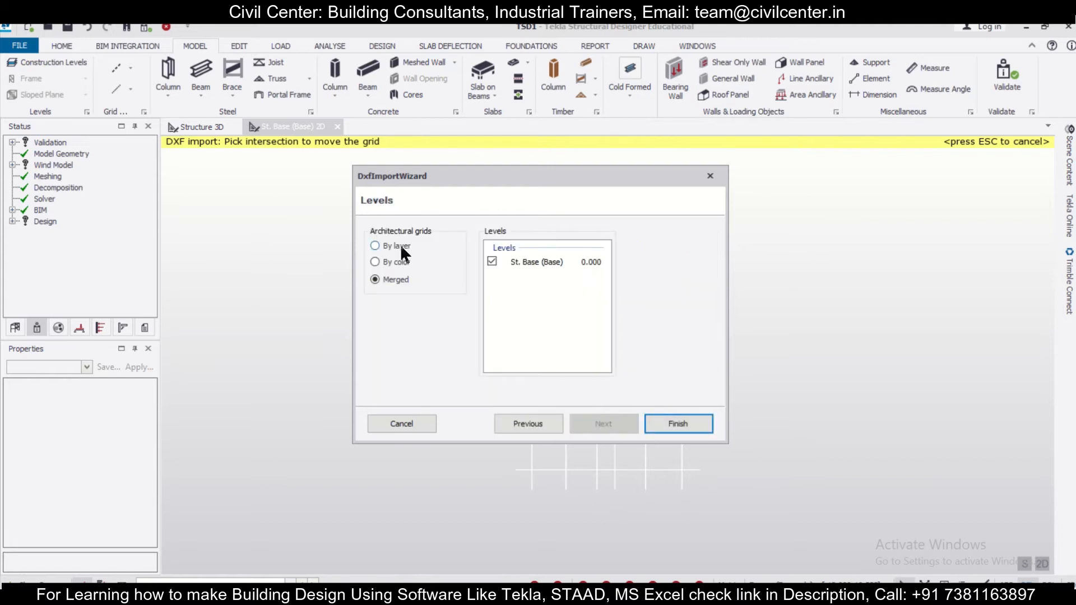
left_click(664, 422)
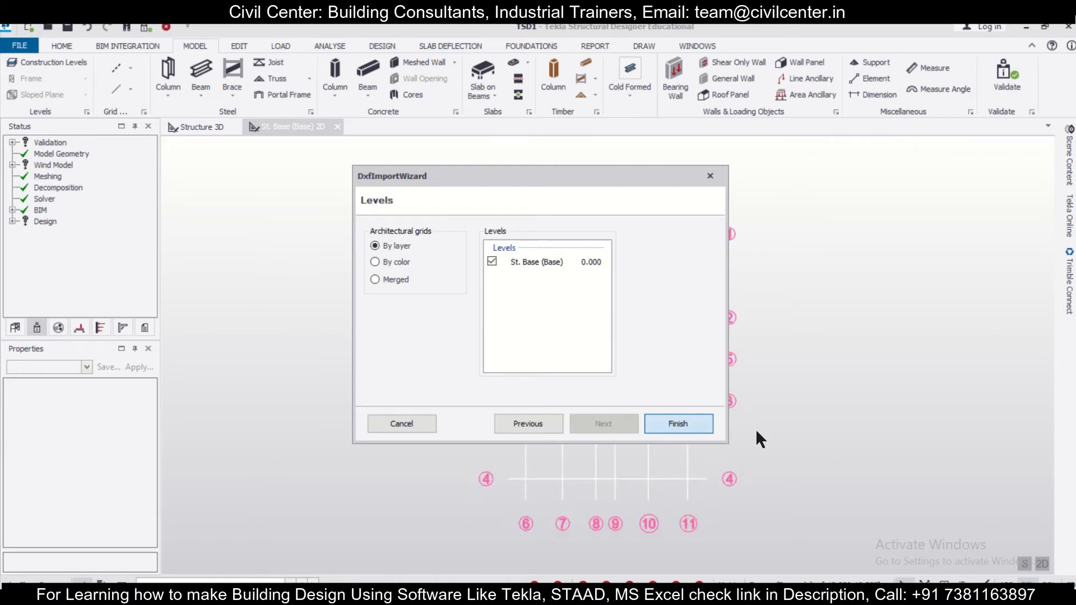
- Select the imported CL architectural grid and set its colour to black
scroll(673, 233, "up", 3)
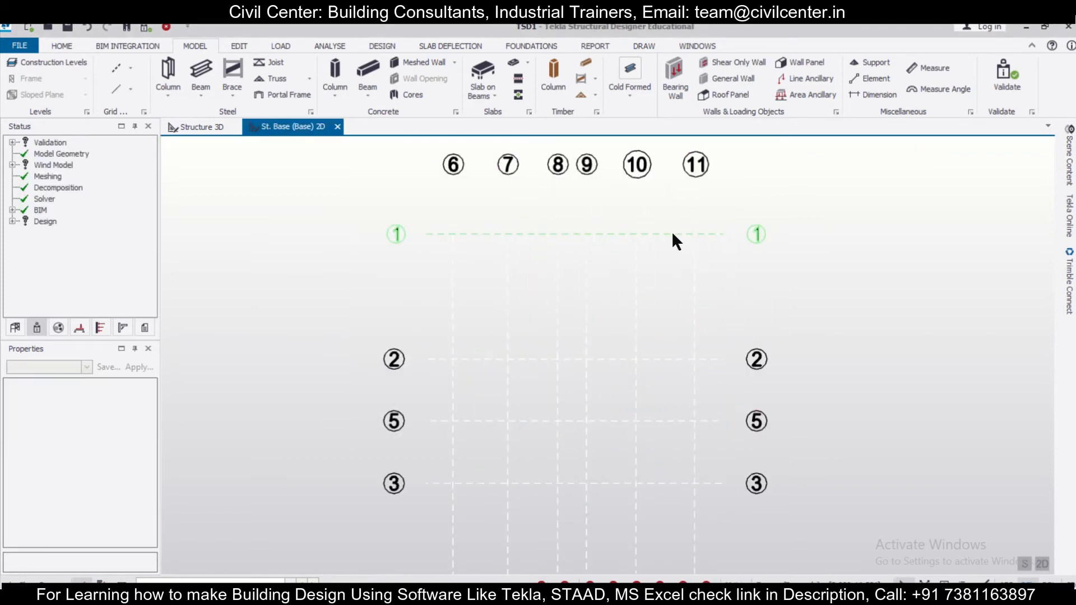
scroll(672, 233, "down", 3)
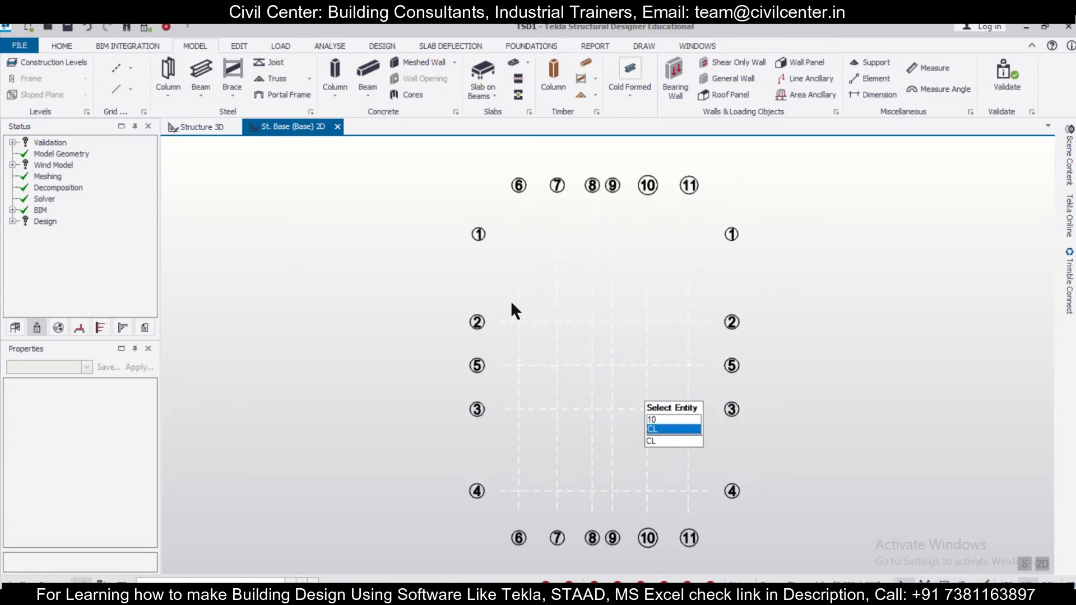
left_click(514, 264)
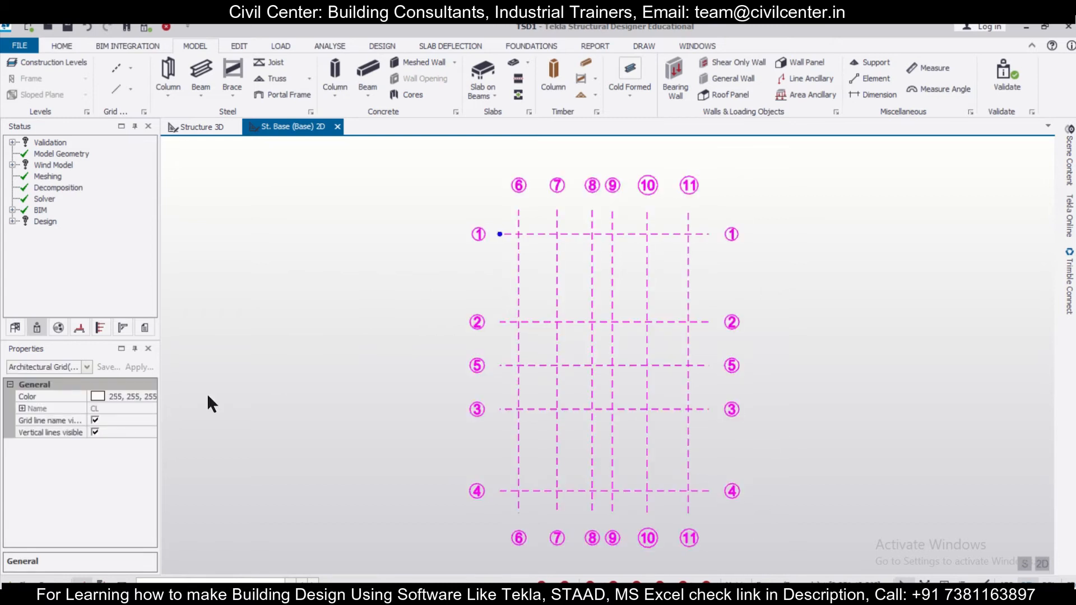
left_click(132, 398)
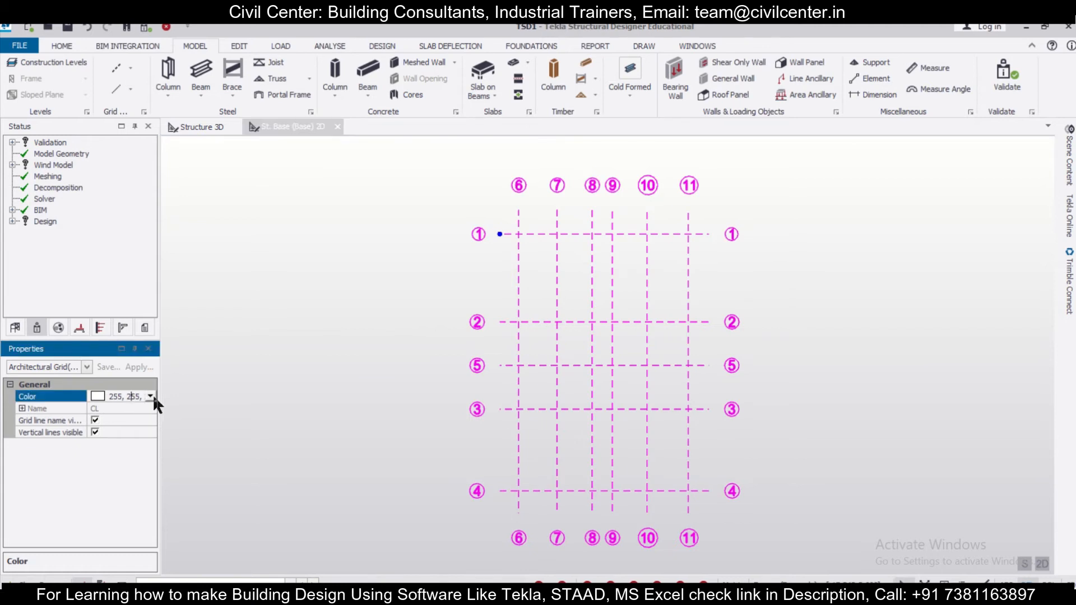
left_click(150, 396)
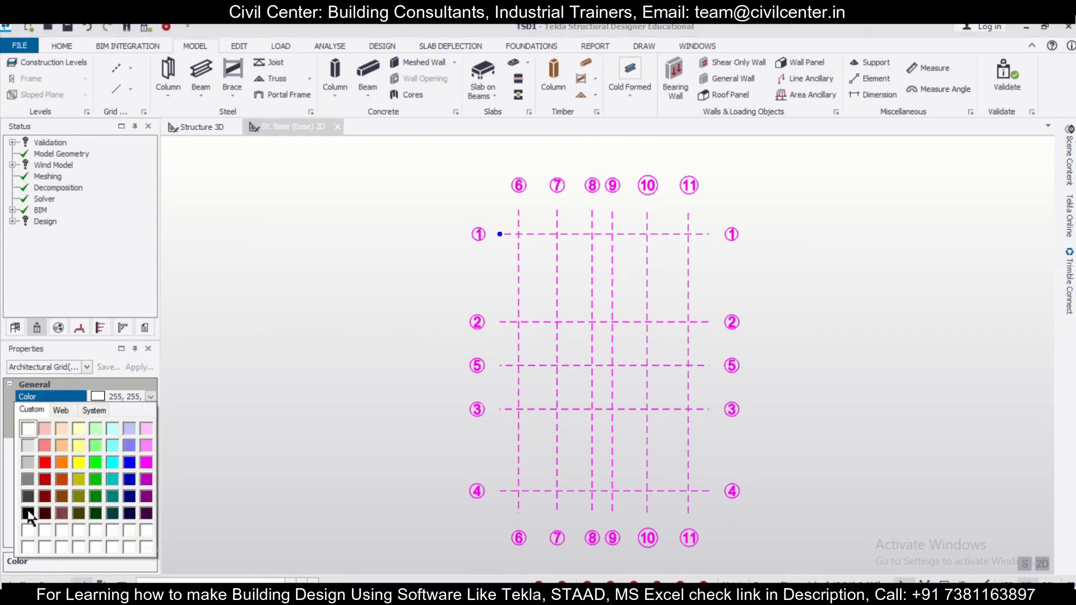
left_click(27, 514)
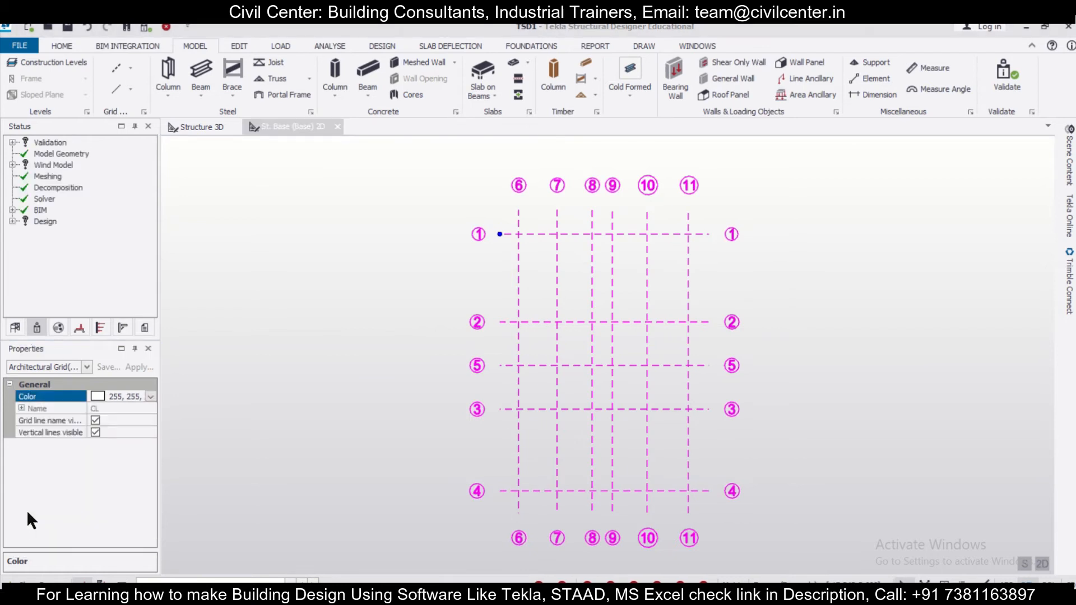
- Clear the grid selection, start another DXF import and load the exported floor plan DXF file
left_click(341, 466)
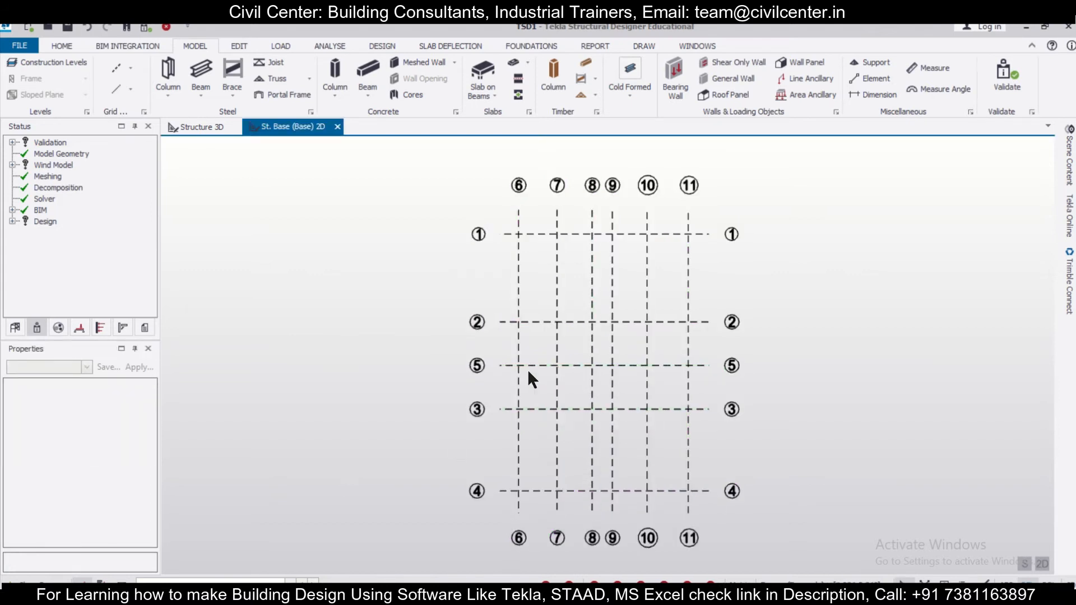
left_click(131, 68)
left_click(166, 191)
left_click(250, 224)
left_click(485, 416)
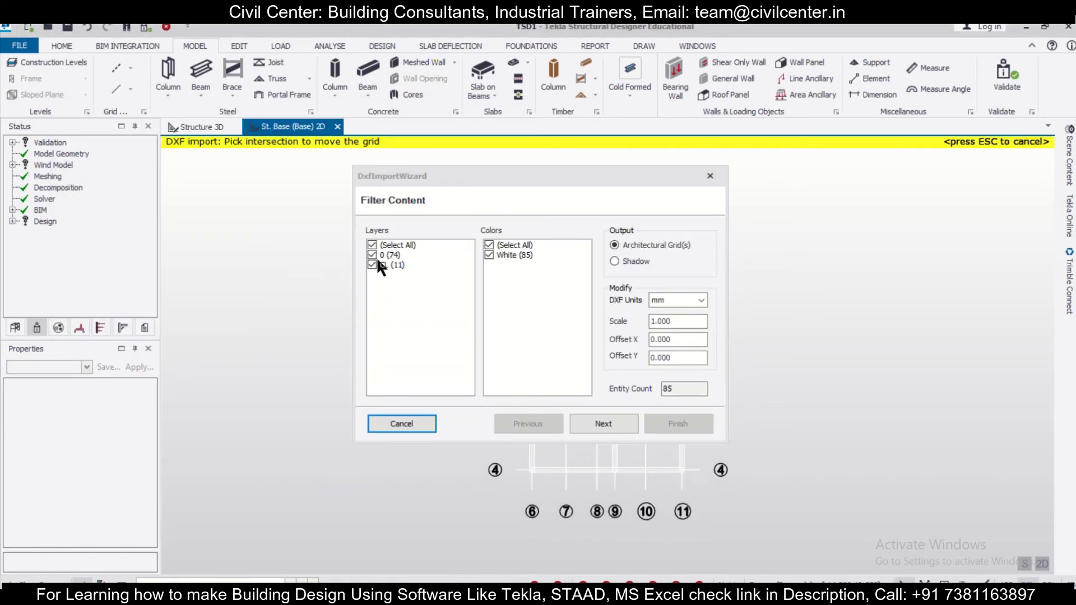
- Exclude layer CL and import only layer 0 as a shadow, with DXF units in mm
left_click(375, 264)
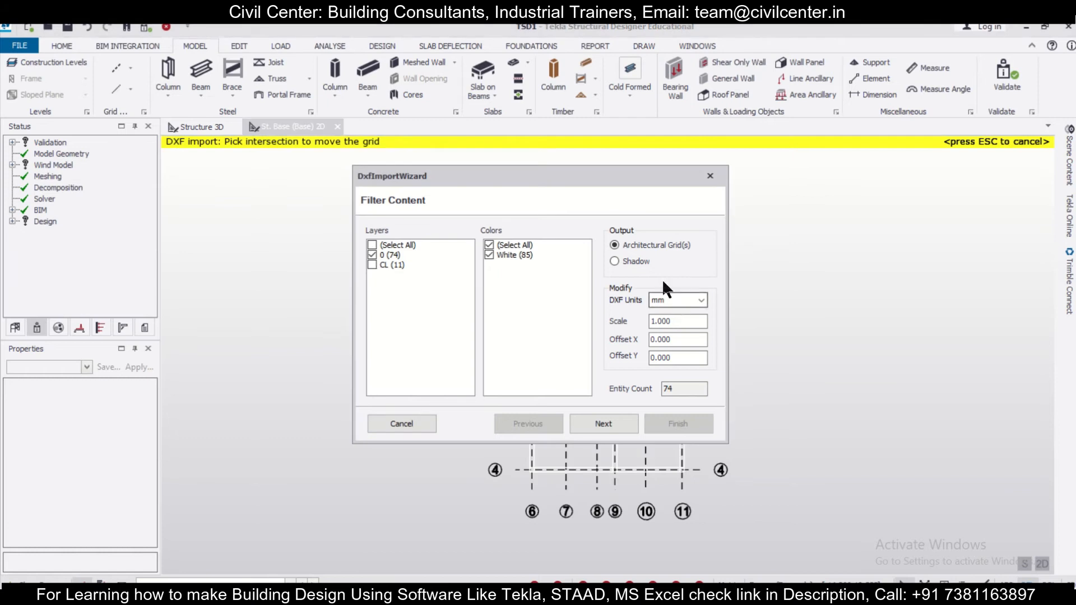
left_click(636, 260)
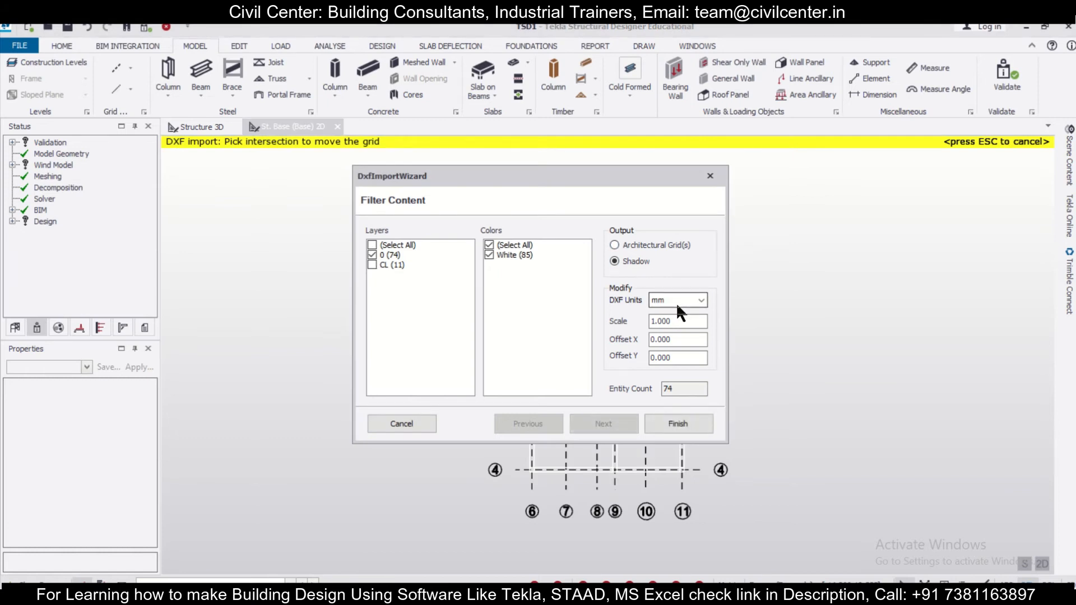
left_click(679, 424)
- Examine how the imported wall outlines line up with the grid lines and how the grid bubbles are numbered
scroll(693, 268, "up", 6)
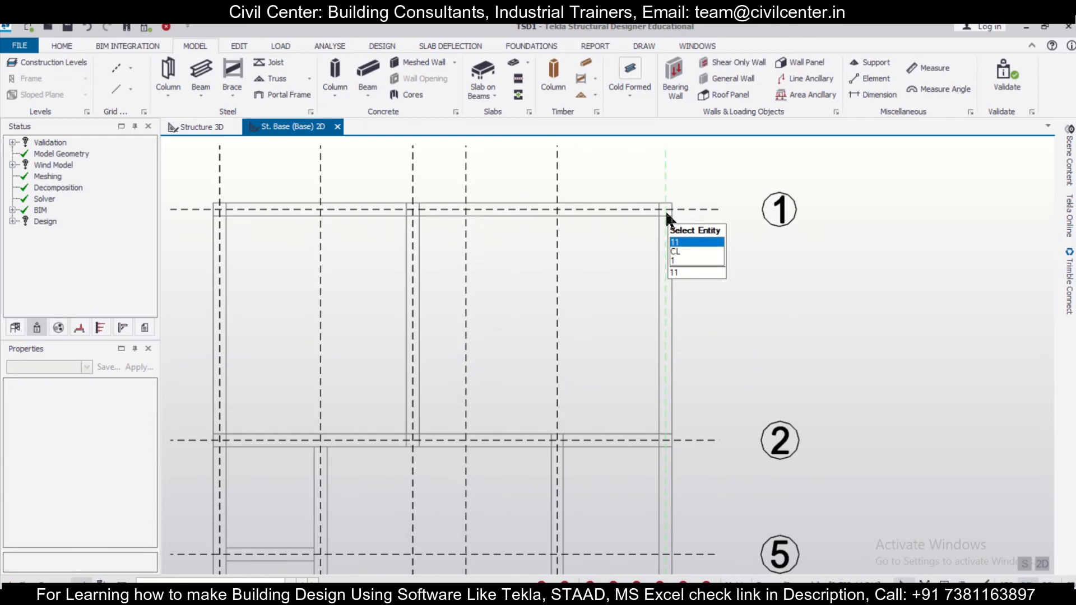
scroll(665, 193, "down", 6)
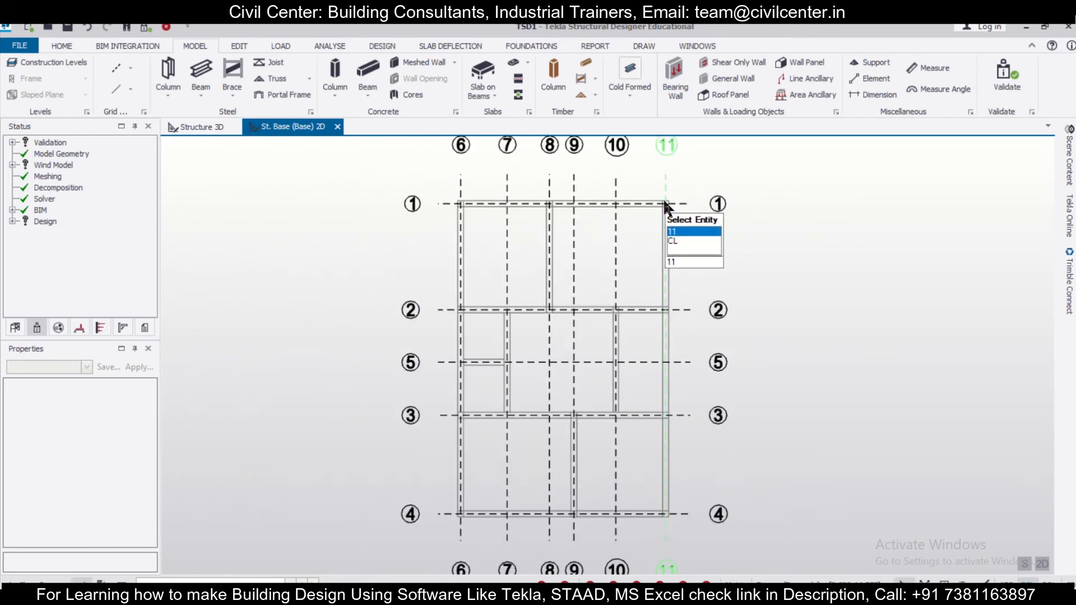
scroll(627, 535, "up", 4)
scroll(430, 415, "down", 5)
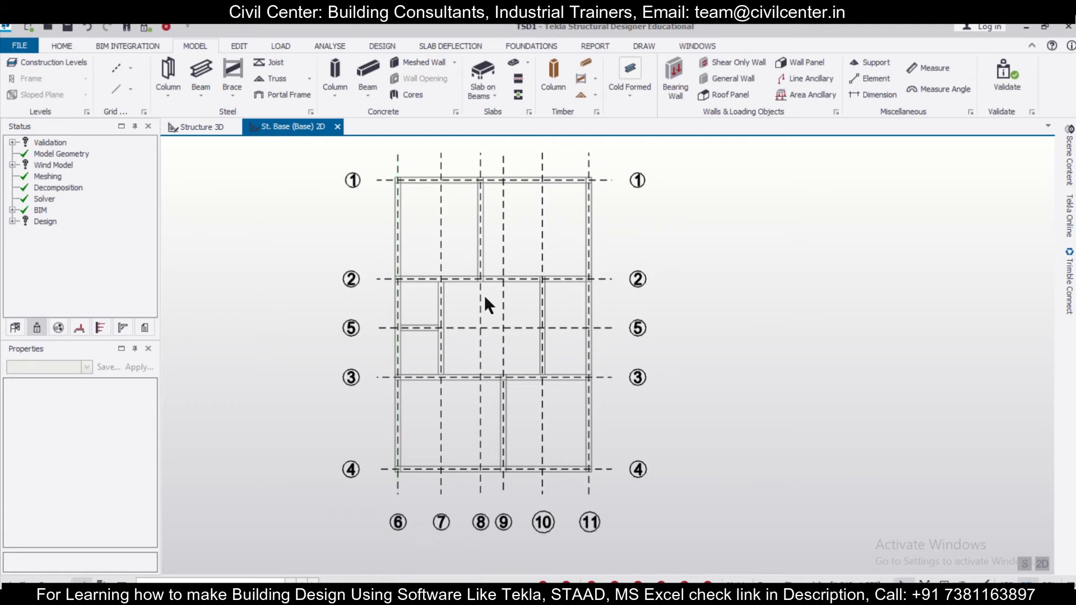
middle_click_drag(487, 274, 449, 382)
scroll(437, 247, "up", 1)
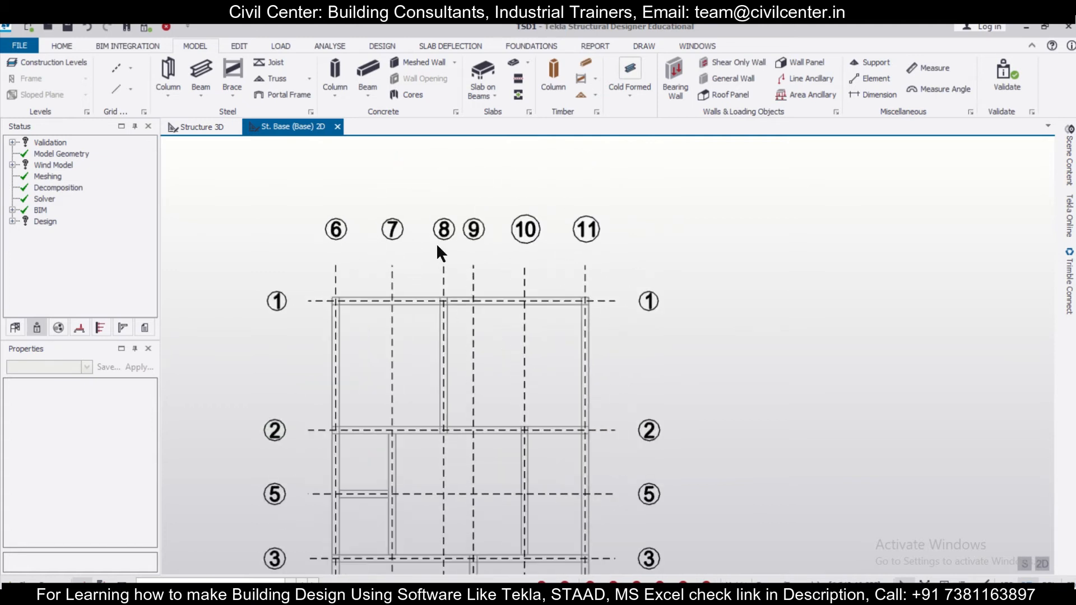
scroll(436, 241, "down", 1)
scroll(436, 241, "down", 2)
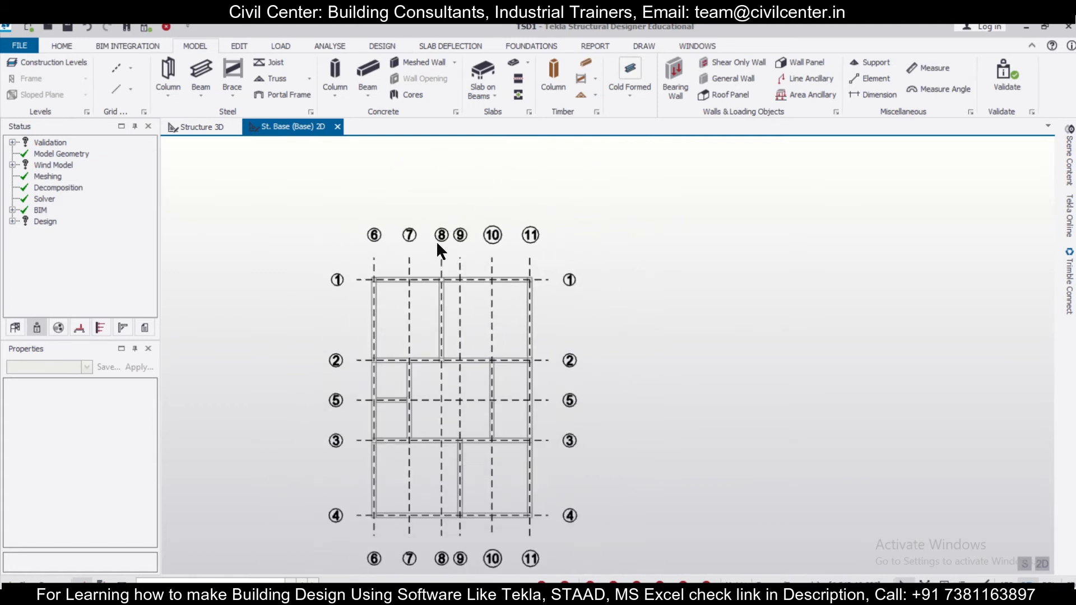
mouse_move(339, 401)
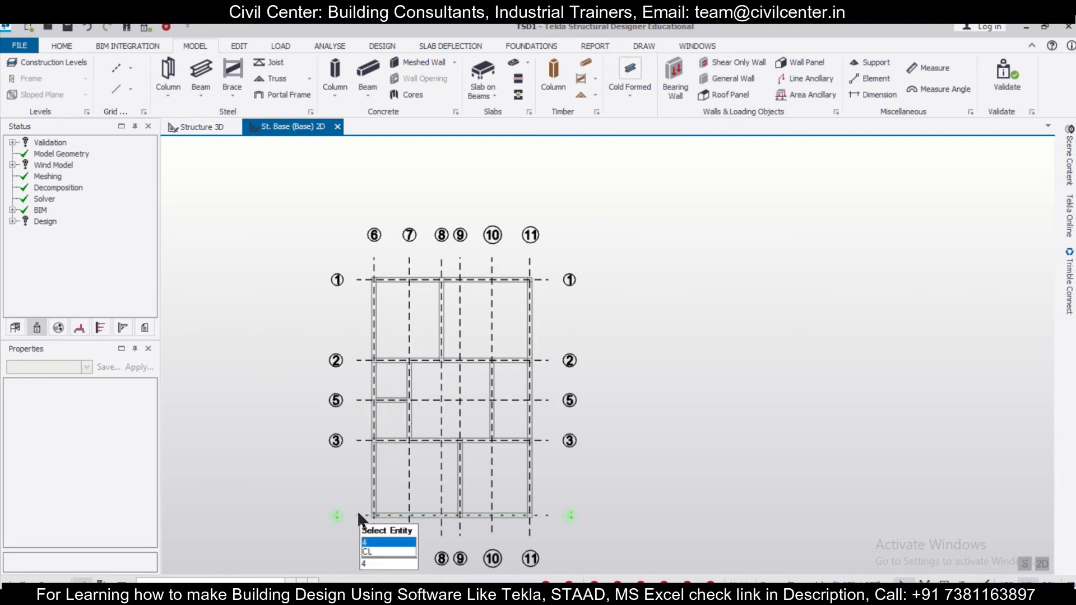
scroll(412, 196, "up", 5)
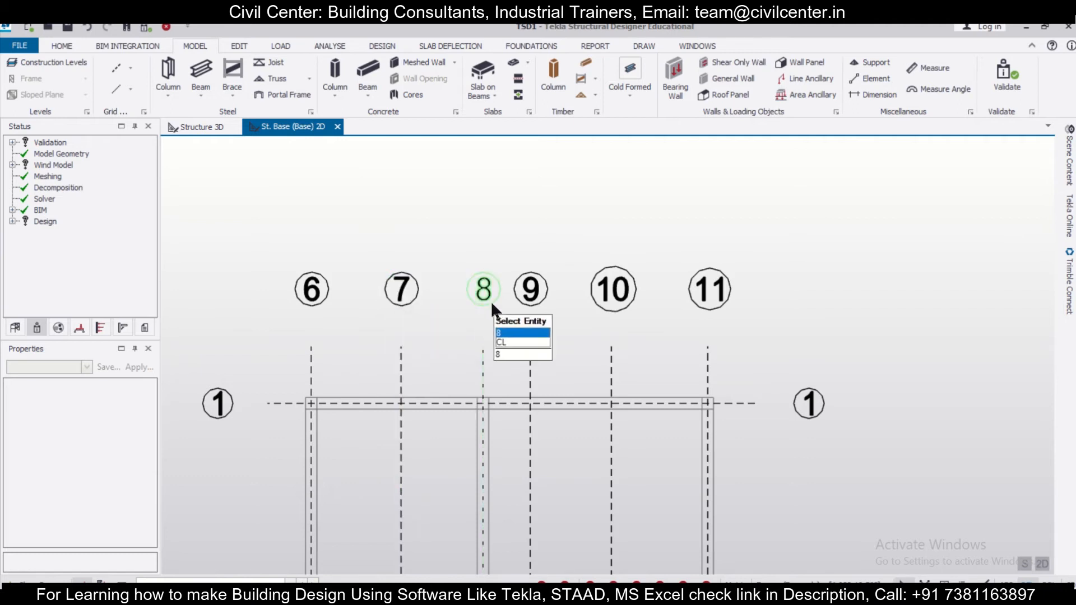
scroll(563, 300, "down", 3)
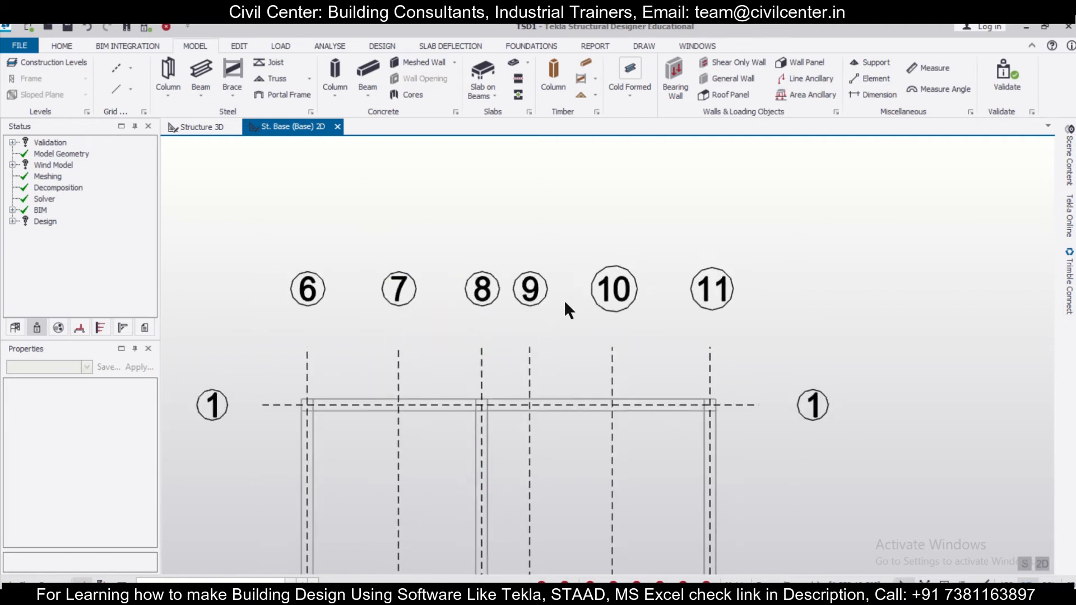
middle_click_drag(693, 420, 629, 302)
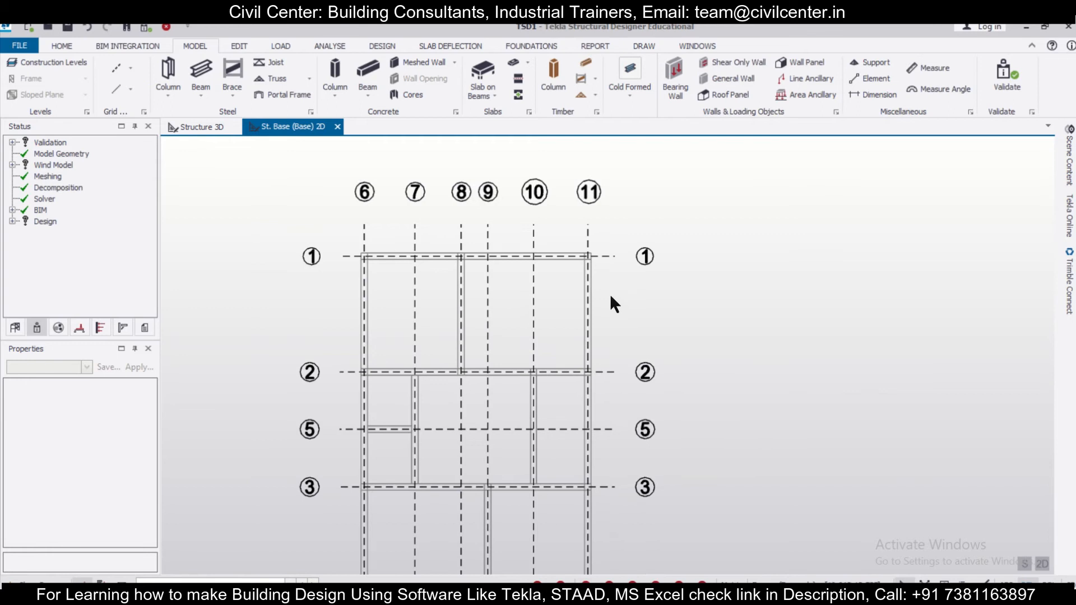
scroll(608, 294, "down", 1)
middle_click_drag(500, 369, 510, 218)
scroll(439, 456, "up", 2)
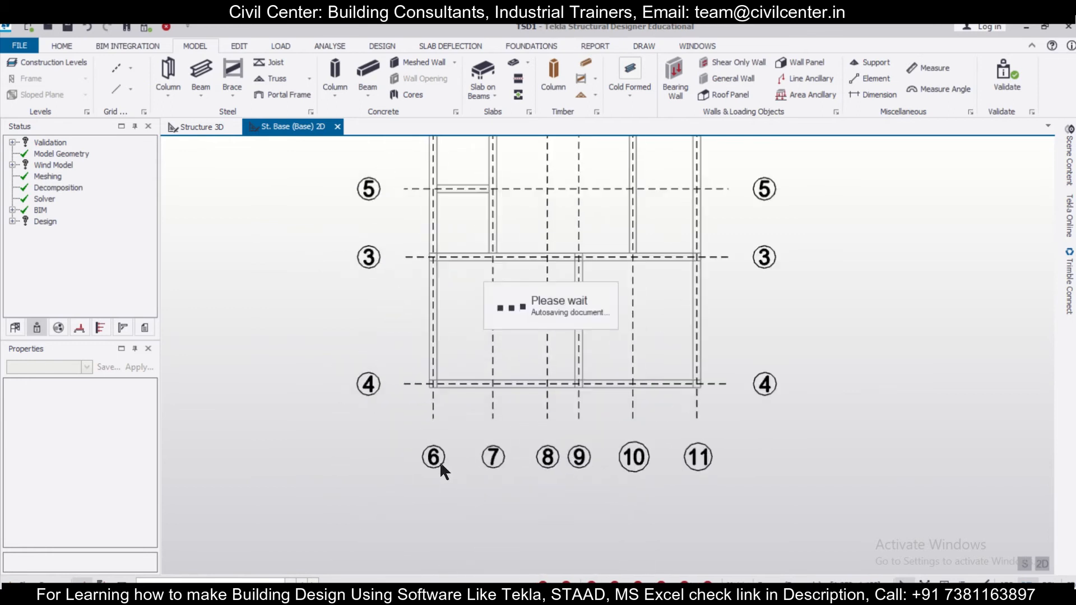
- Select the six vertical grid lines, numbered 6 to 11
left_click(704, 467)
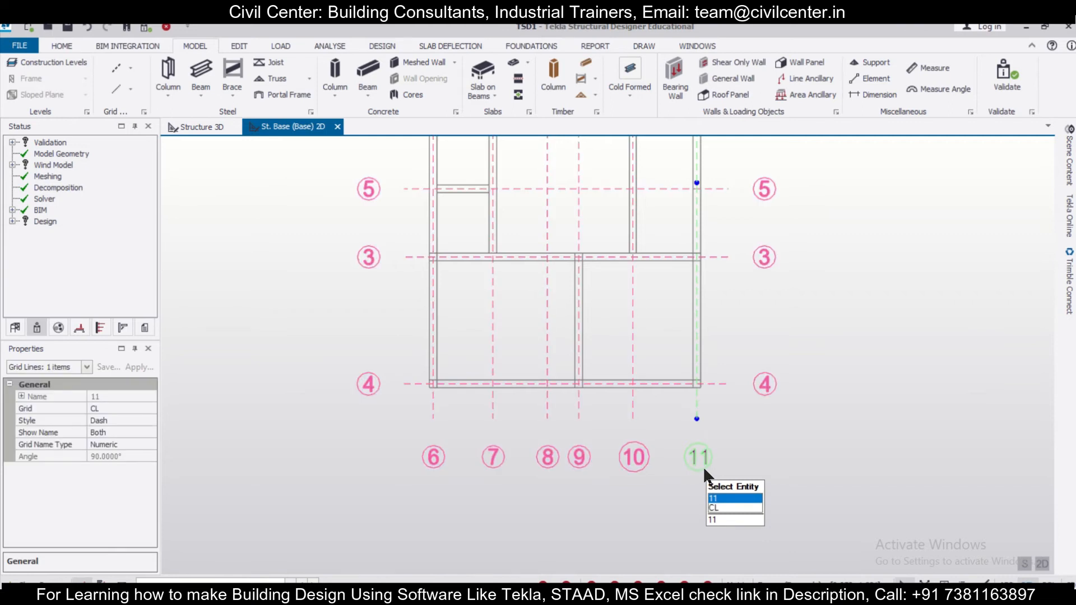
key("Escape")
left_click_drag(737, 502, 360, 422)
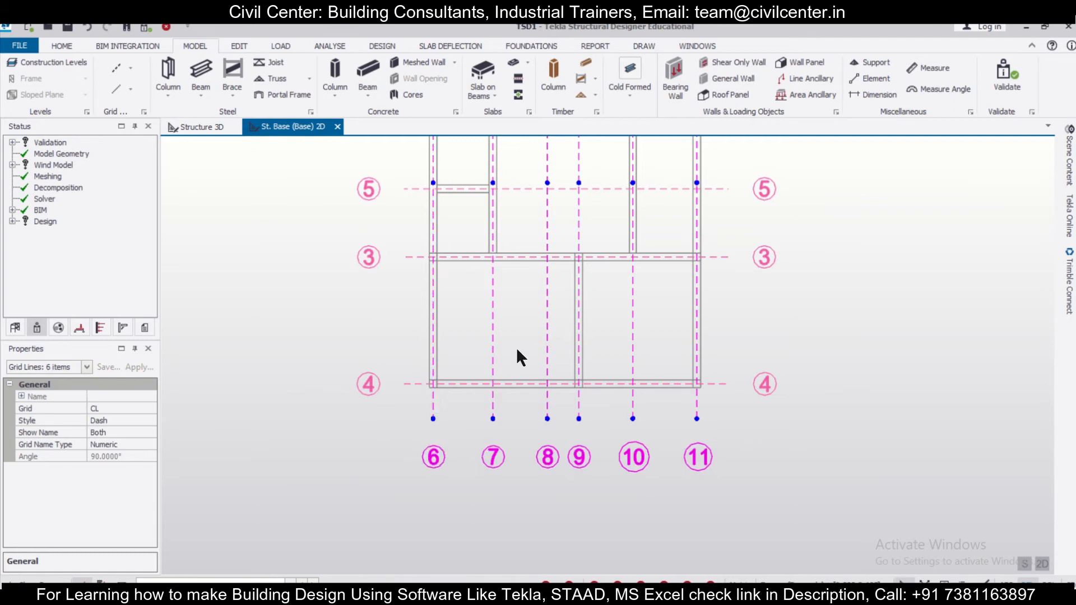
middle_click_drag(780, 310, 786, 436)
scroll(768, 403, "down", 2)
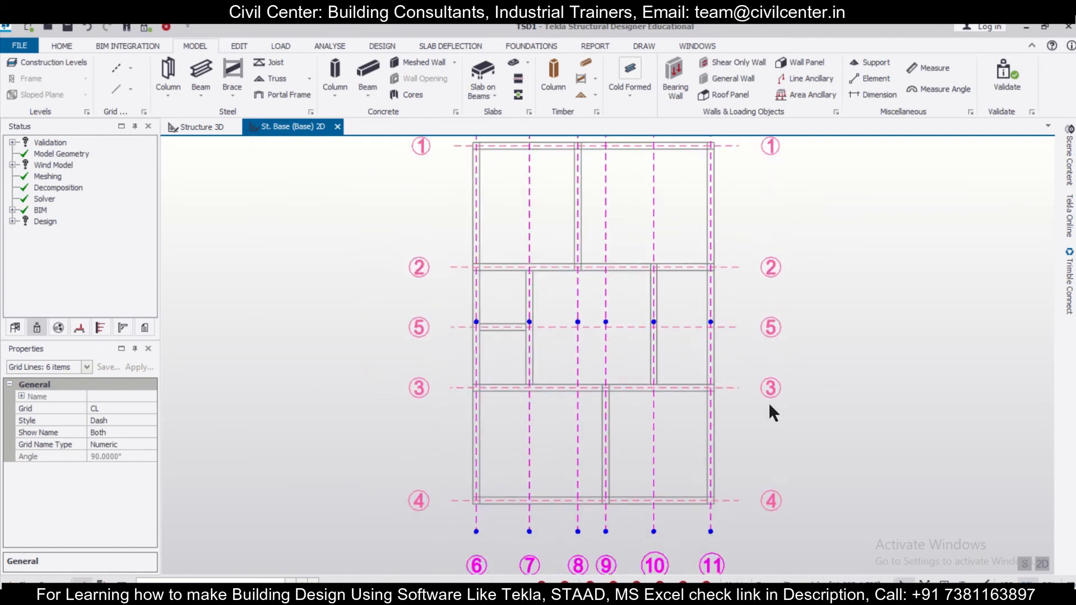
left_click(143, 446)
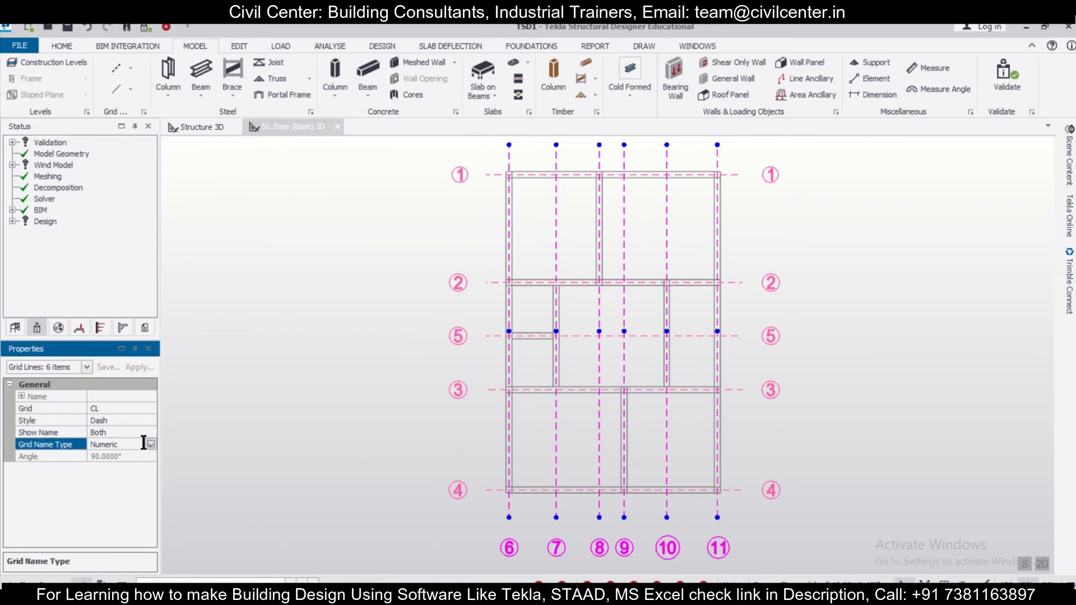
- Try the DashDotDot and Solid line styles on the selected vertical grid lines
left_click(131, 420)
left_click(149, 421)
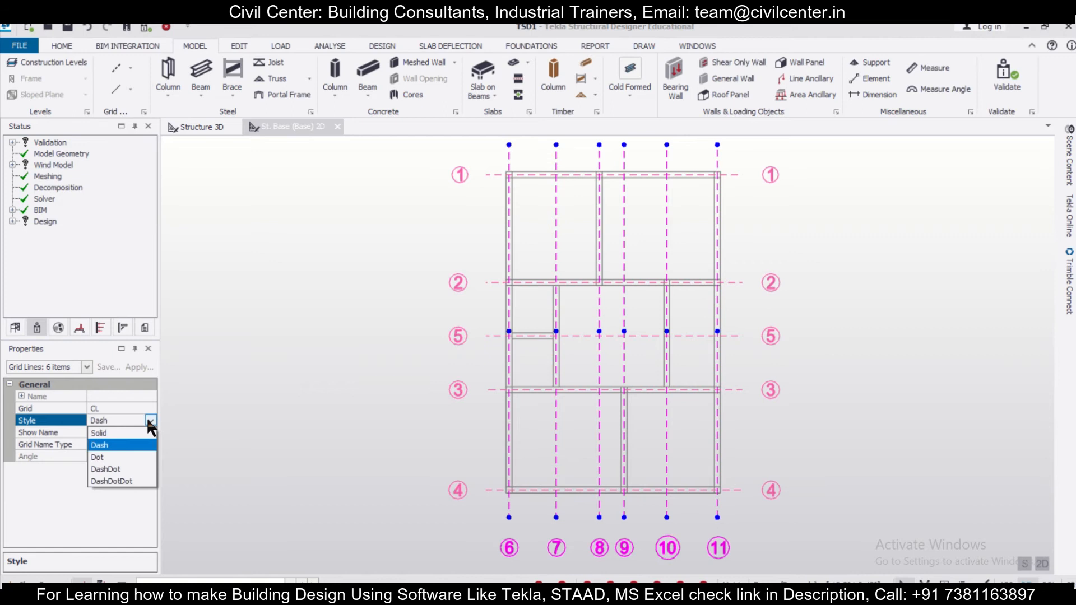
left_click(131, 480)
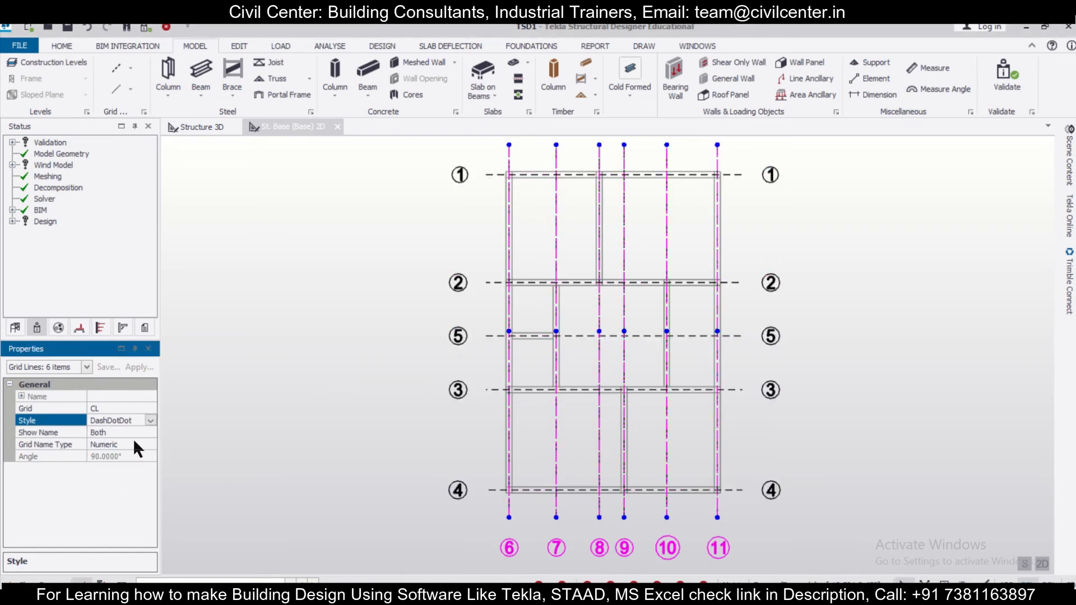
left_click(142, 418)
left_click(149, 420)
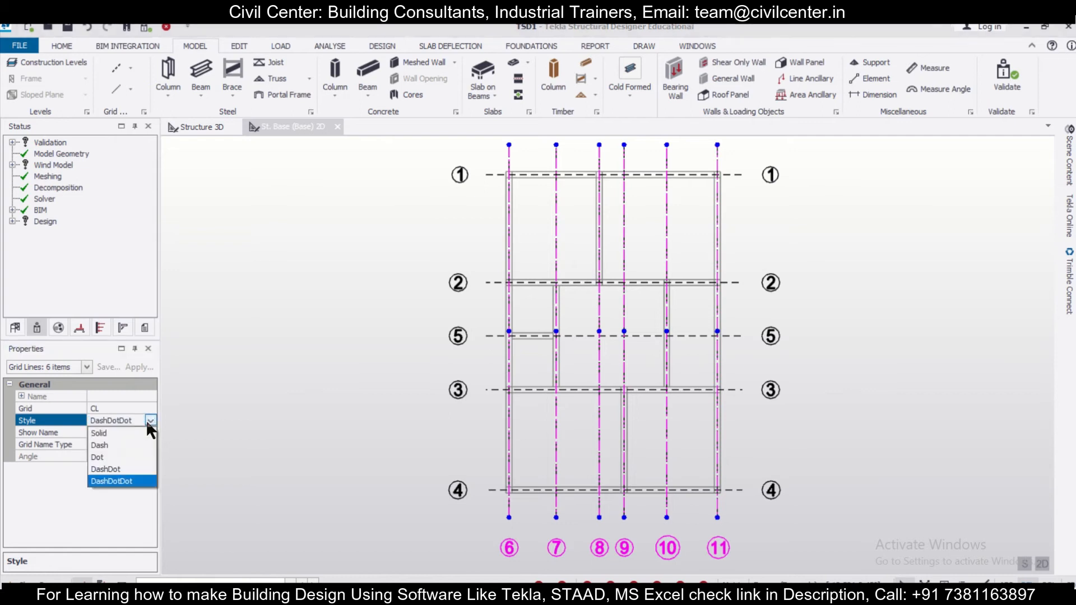
left_click(136, 432)
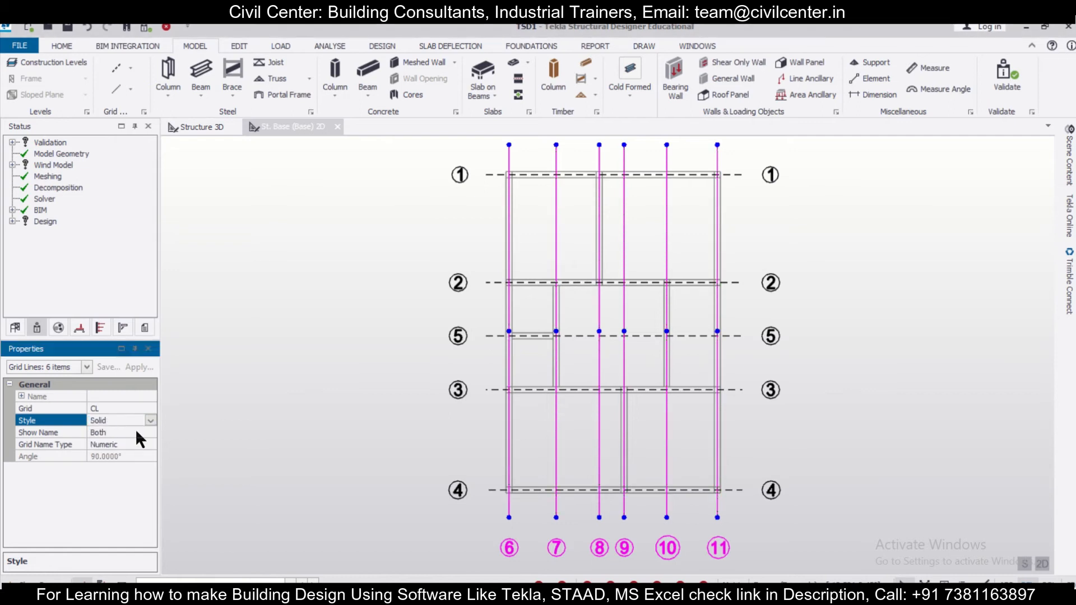
- Set the vertical grid lines' style to DashDot and their grid name type to Alphanumeric, and clear the selection
left_click(152, 420)
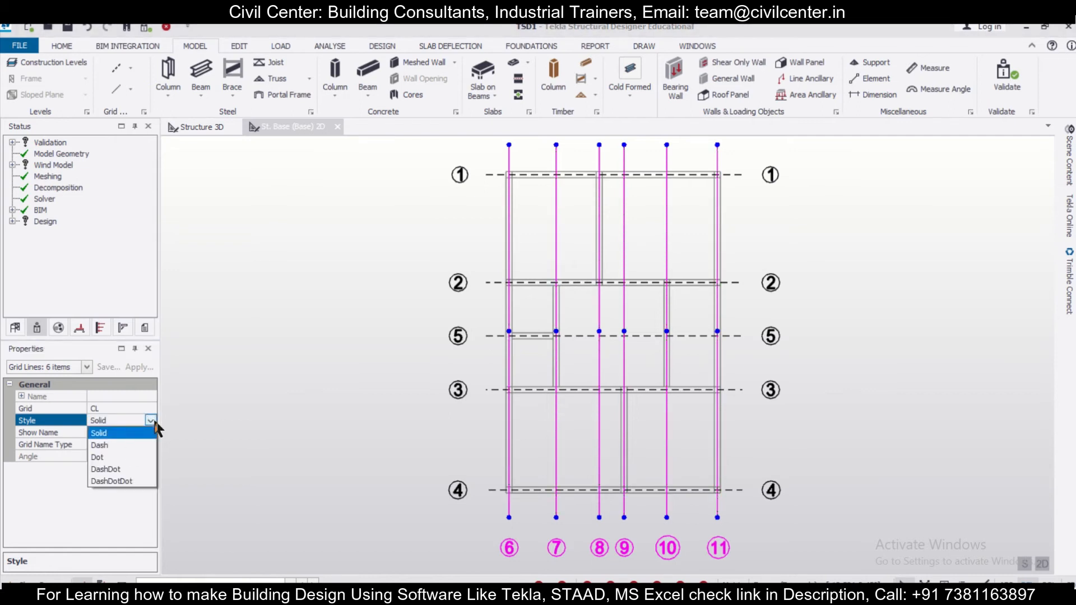
left_click(116, 469)
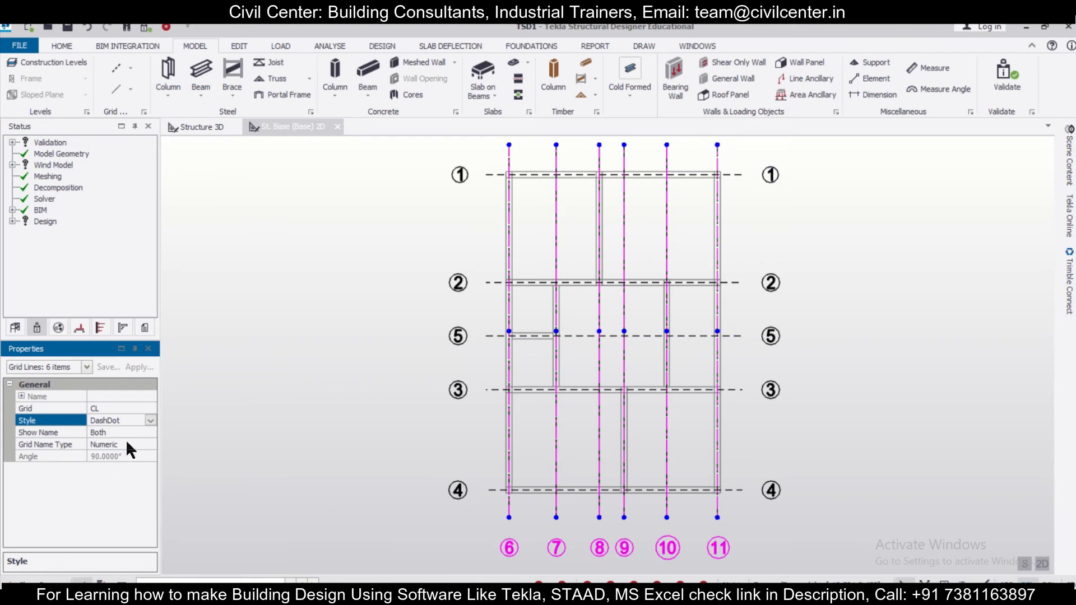
left_click(127, 443)
left_click(150, 445)
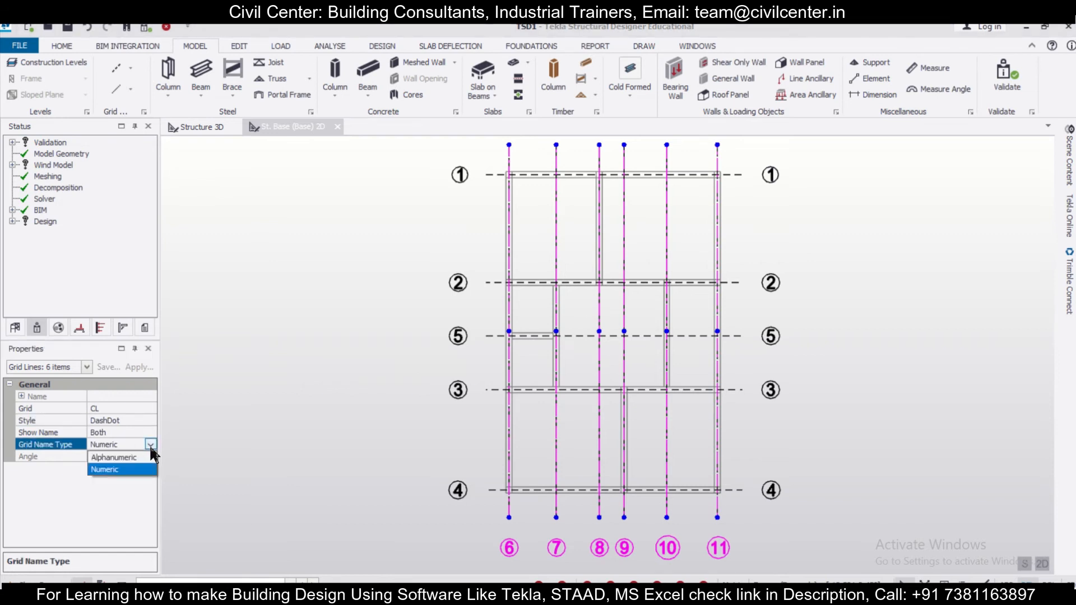
left_click(140, 456)
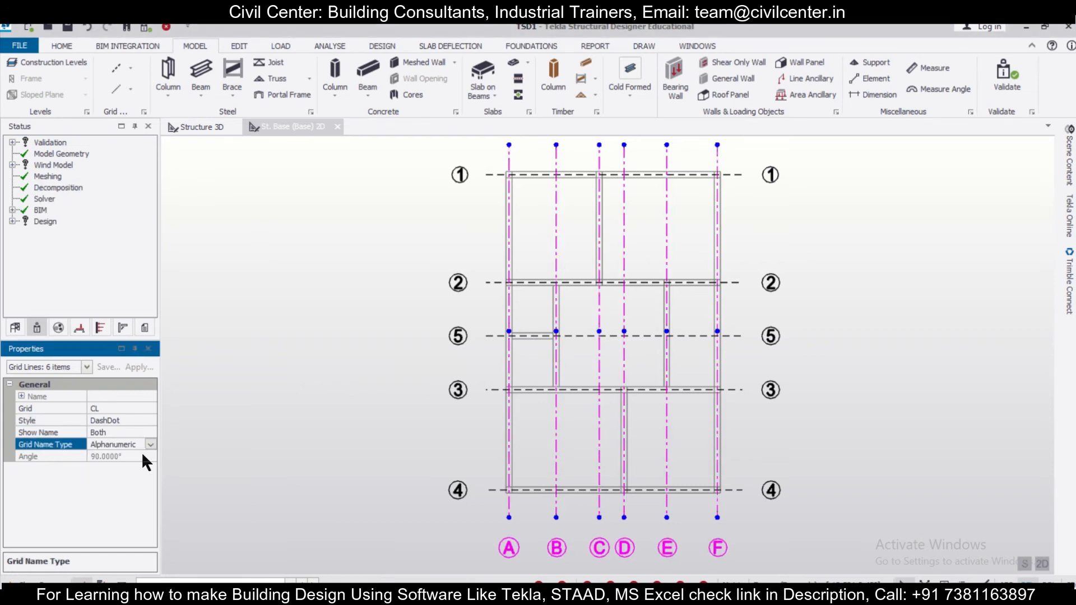
left_click(785, 542)
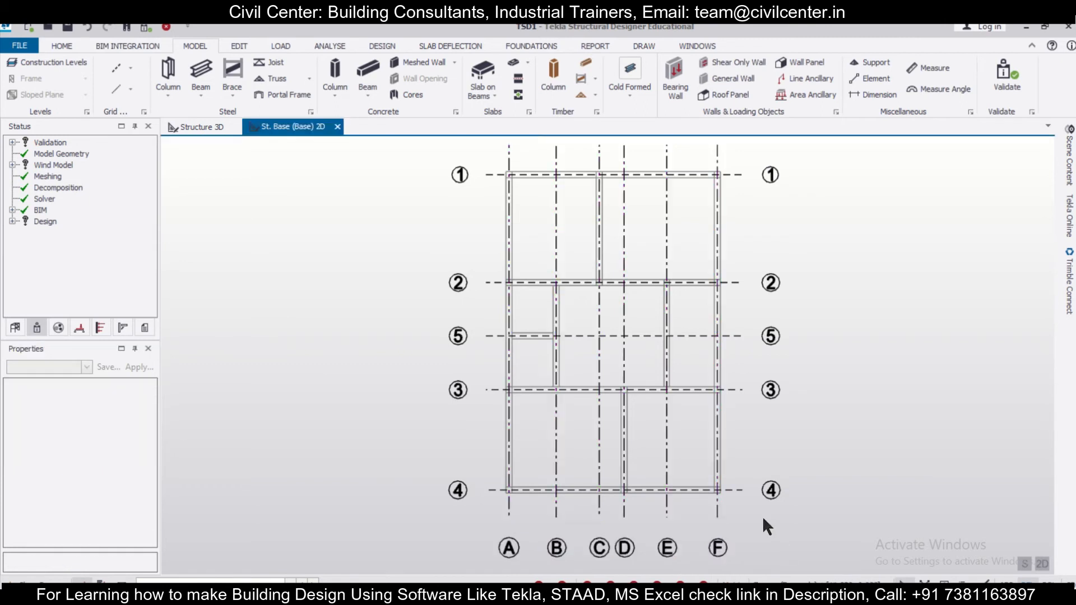
- Select the five horizontal grid lines and set their line style to Solid
left_click_drag(439, 149, 493, 519)
left_click_drag(415, 391, 402, 147)
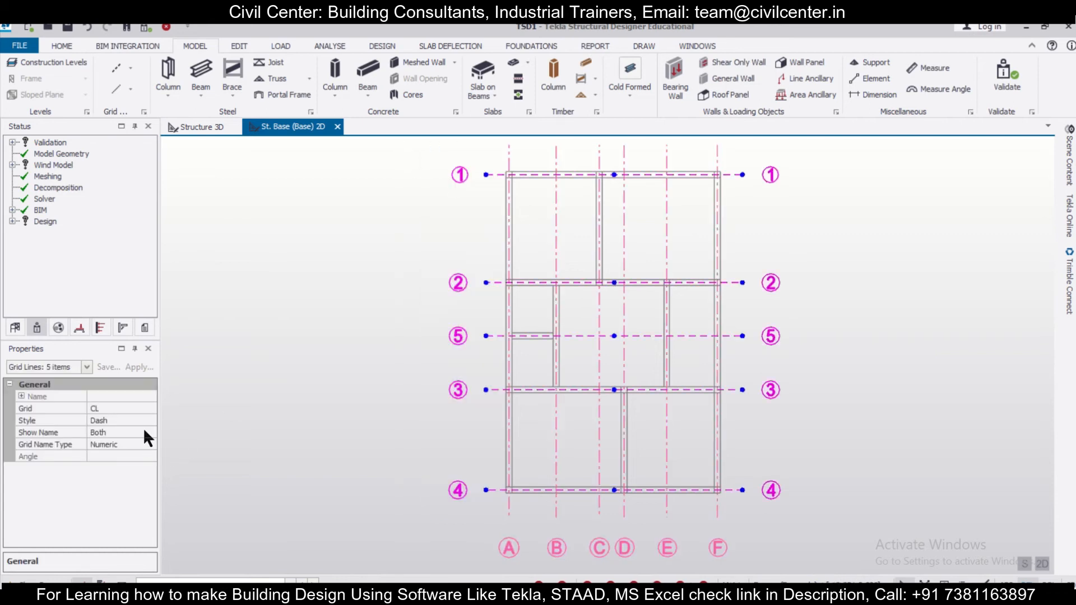
left_click(141, 408)
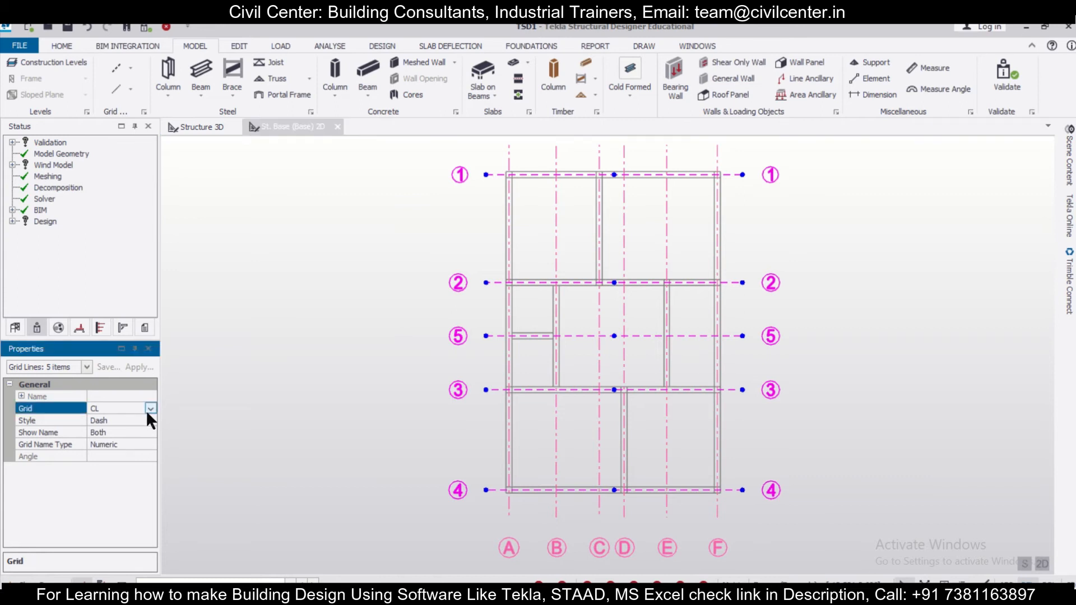
left_click(149, 408)
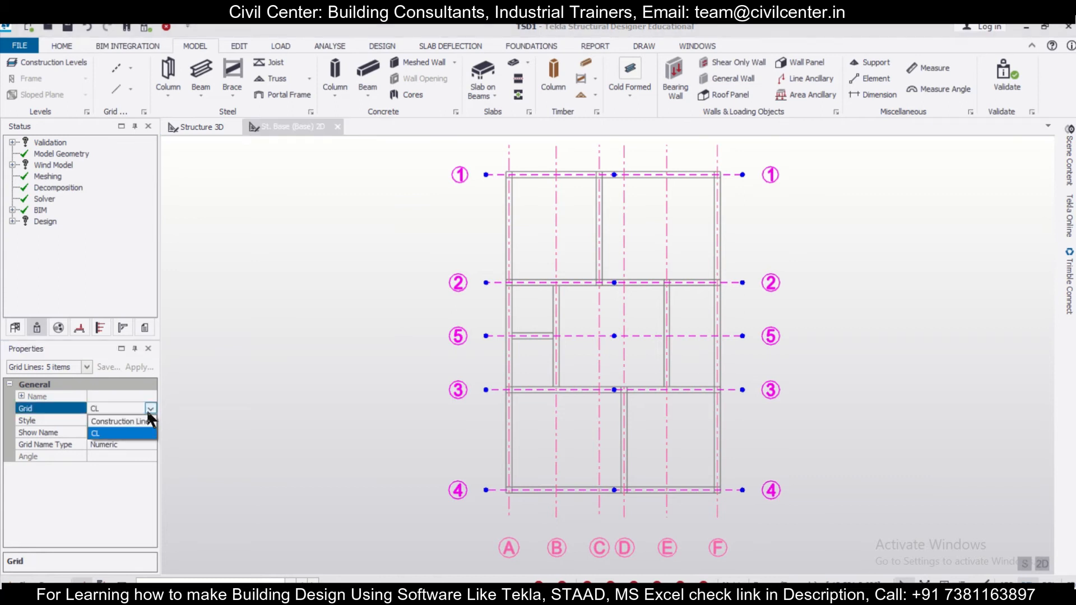
left_click(141, 406)
left_click(147, 419)
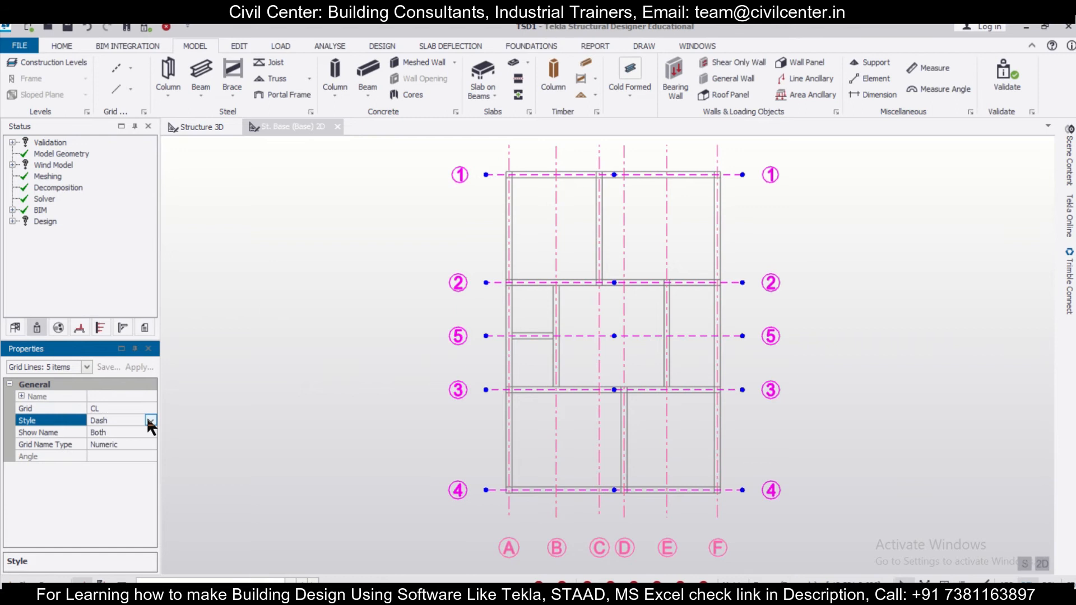
left_click(150, 420)
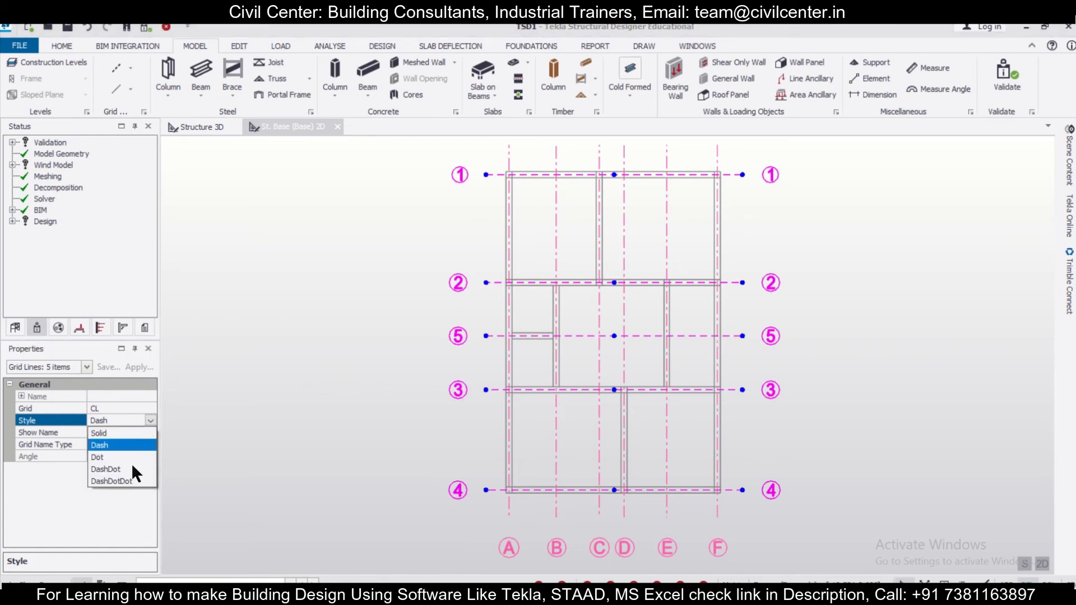
left_click(132, 432)
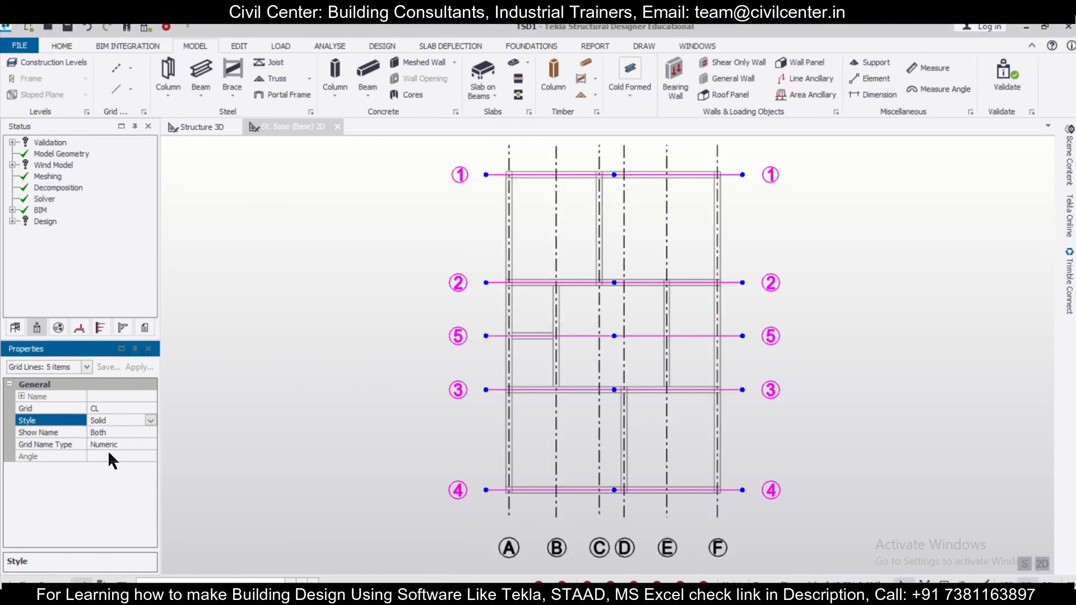
- Try showing the horizontal grid lines' names at the Start only, and return Show Name to Both
left_click(126, 432)
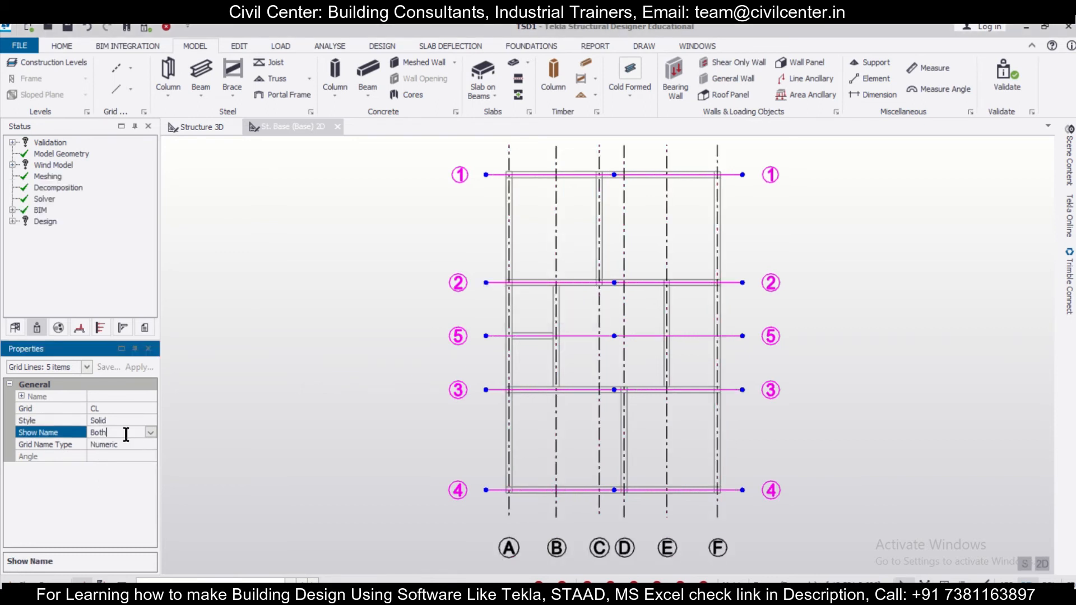
left_click(151, 432)
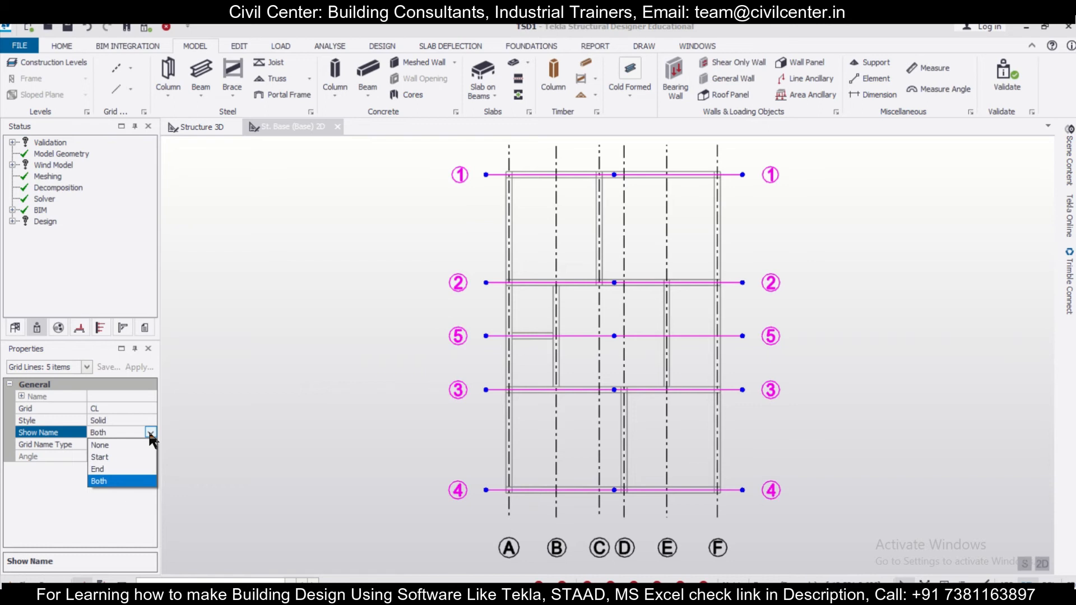
left_click(127, 457)
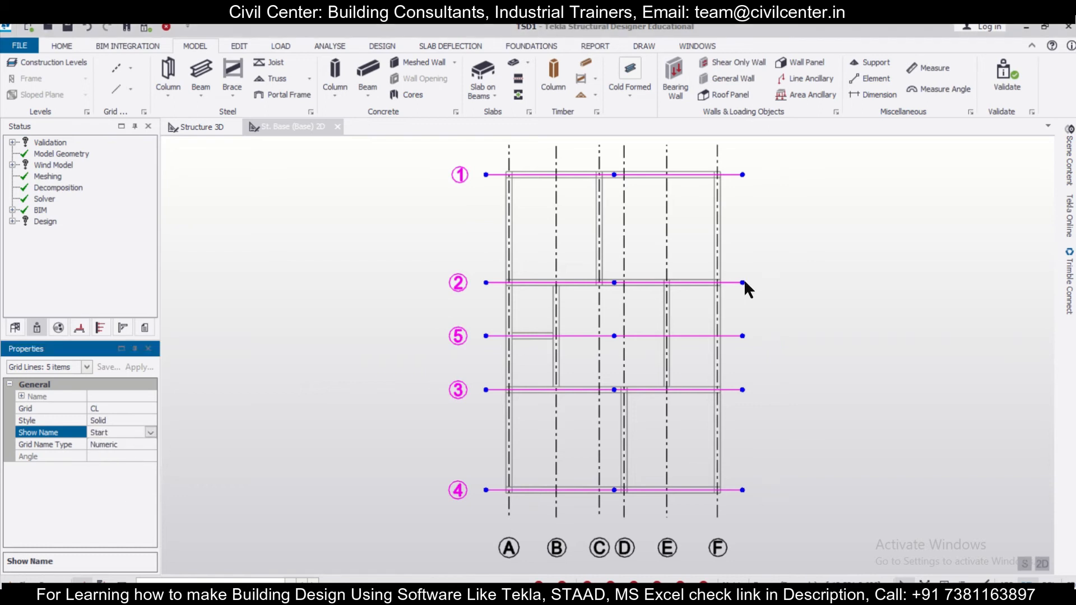
left_click(148, 432)
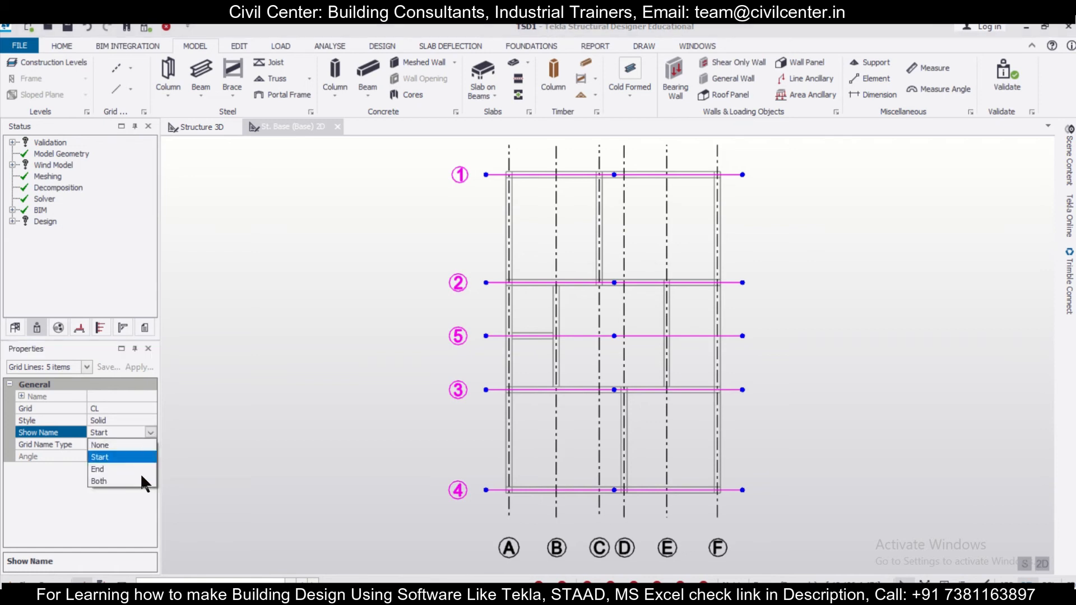
left_click(140, 479)
- Try the Alphanumeric grid name type on the horizontal grid lines, and return it to Numeric
left_click(143, 444)
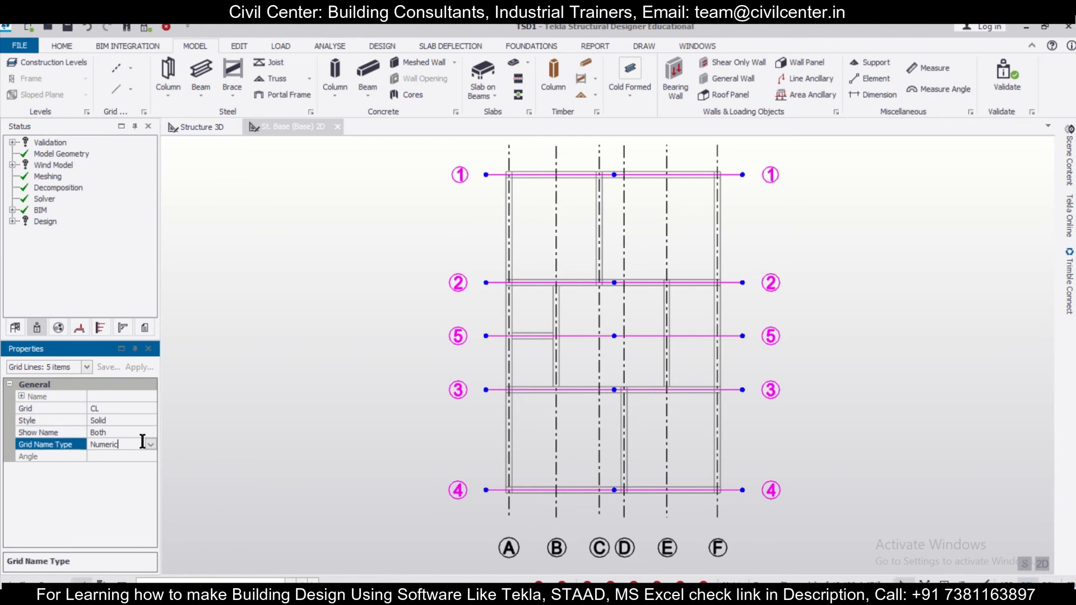
left_click(150, 443)
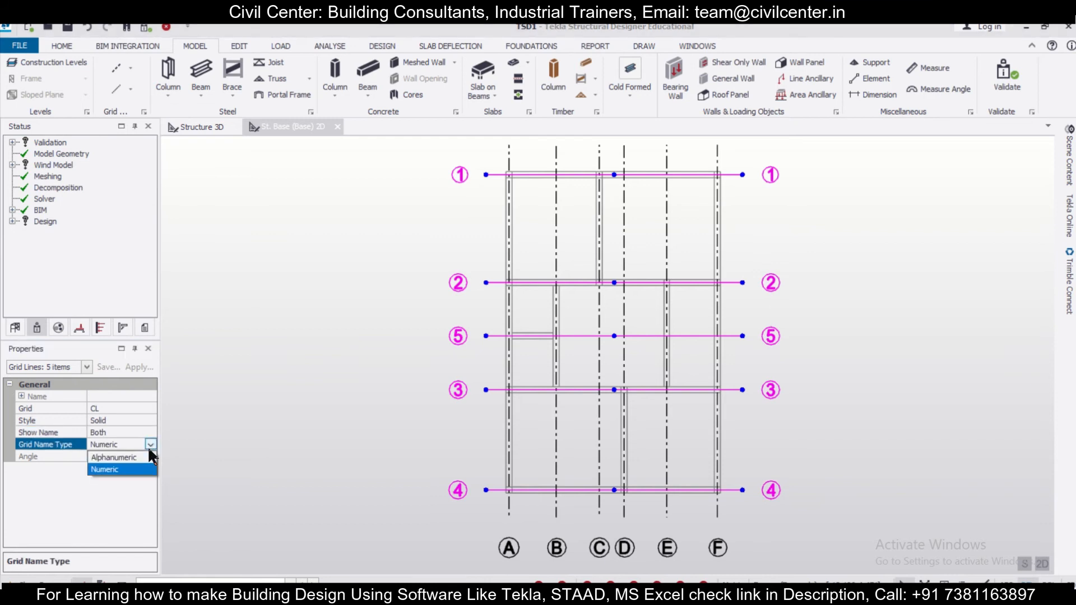
left_click(136, 453)
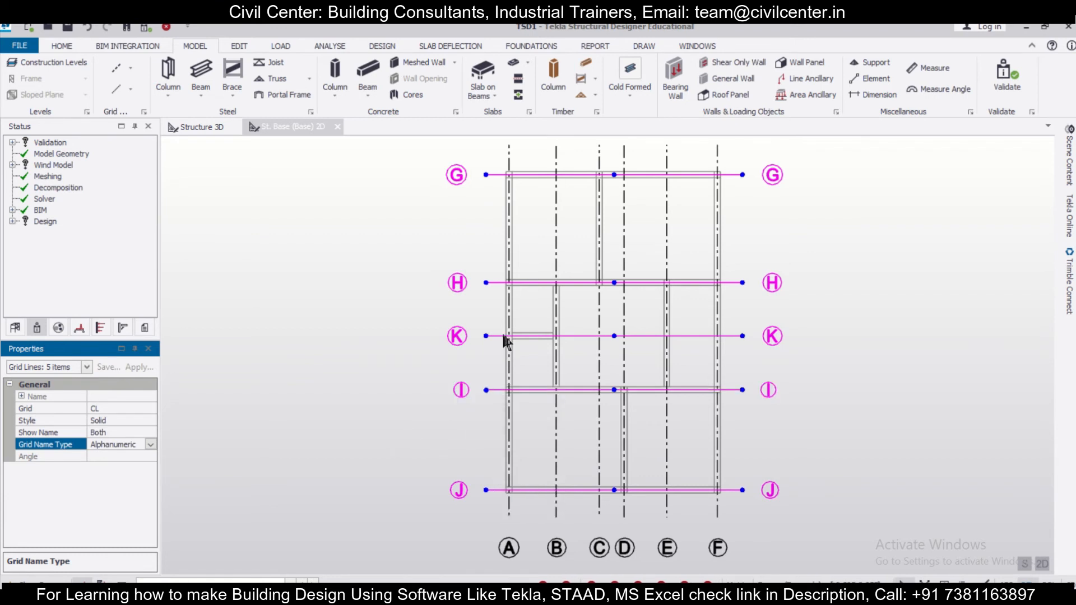
scroll(501, 327, "up", 3)
scroll(501, 328, "down", 5)
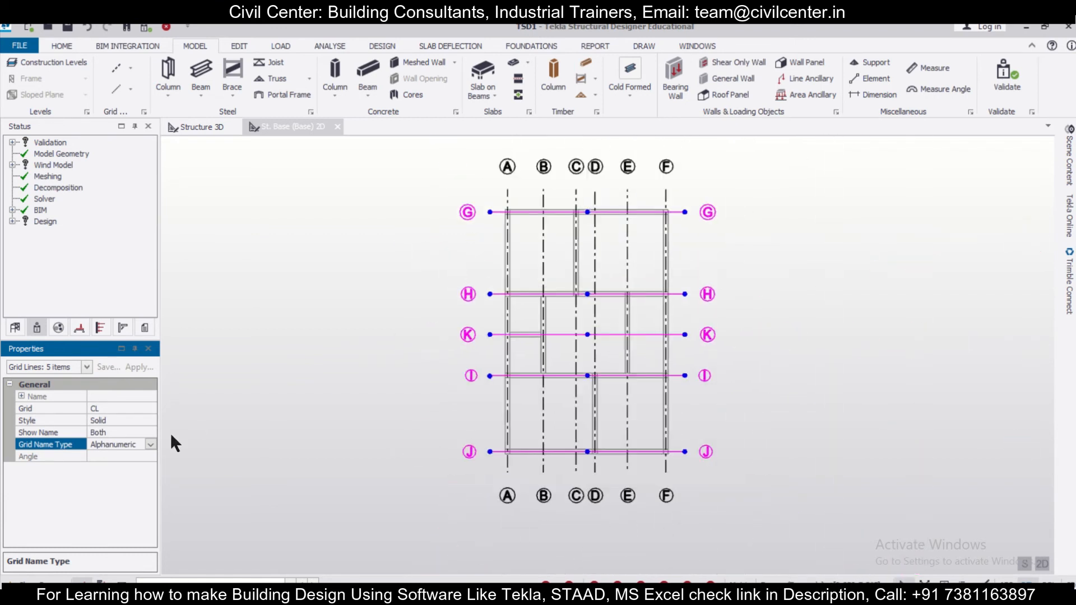
left_click(150, 444)
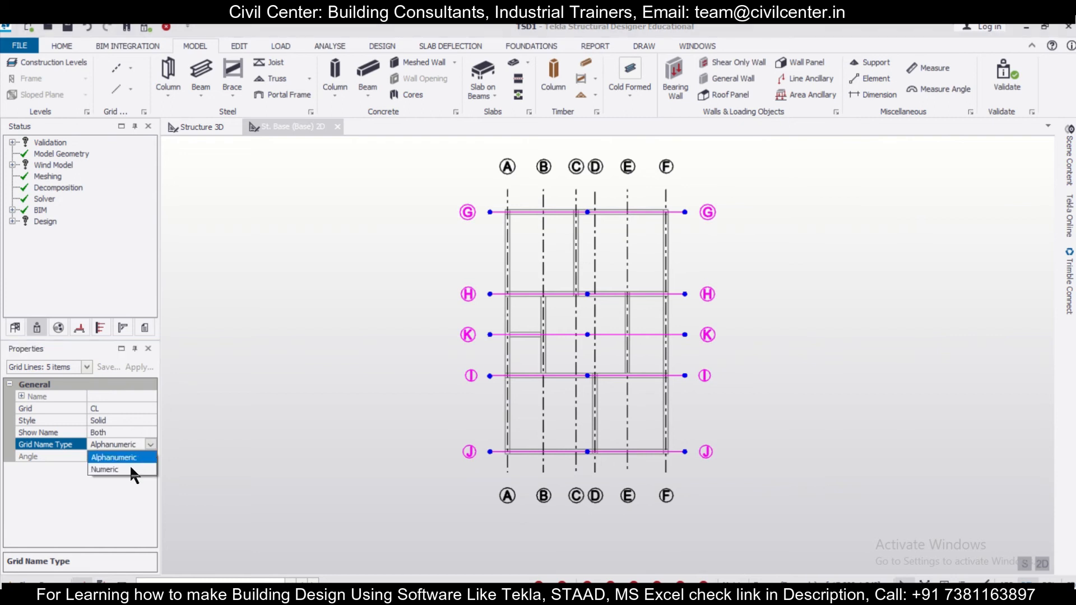
left_click(129, 469)
- Inspect the names of the horizontal and vertical grid lines up close, and clear the grid line selection
scroll(440, 436, "up", 2)
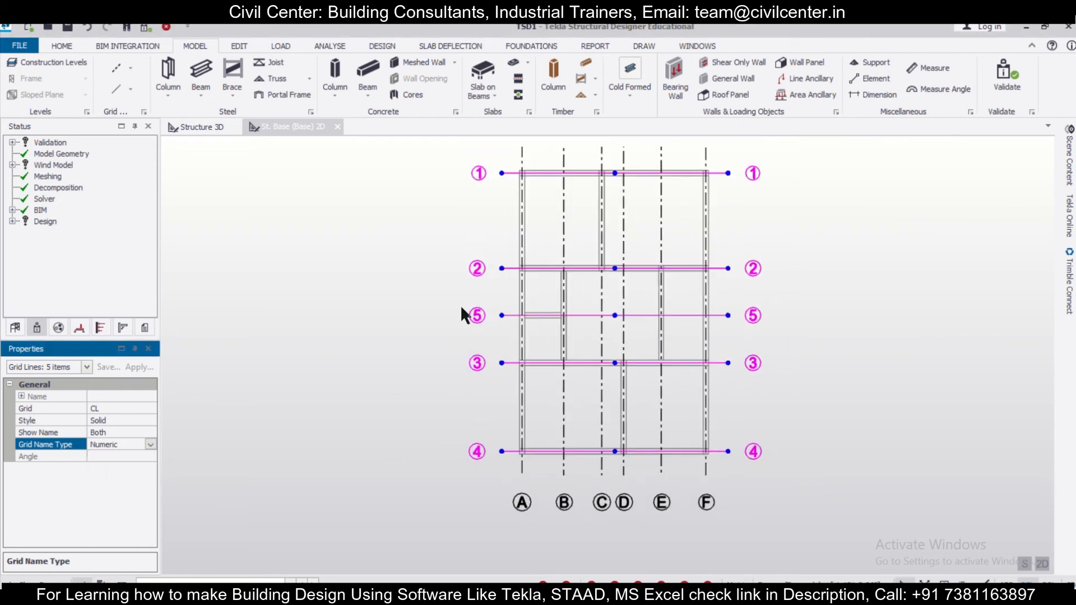
middle_click_drag(467, 214, 472, 269)
scroll(484, 220, "up", 2)
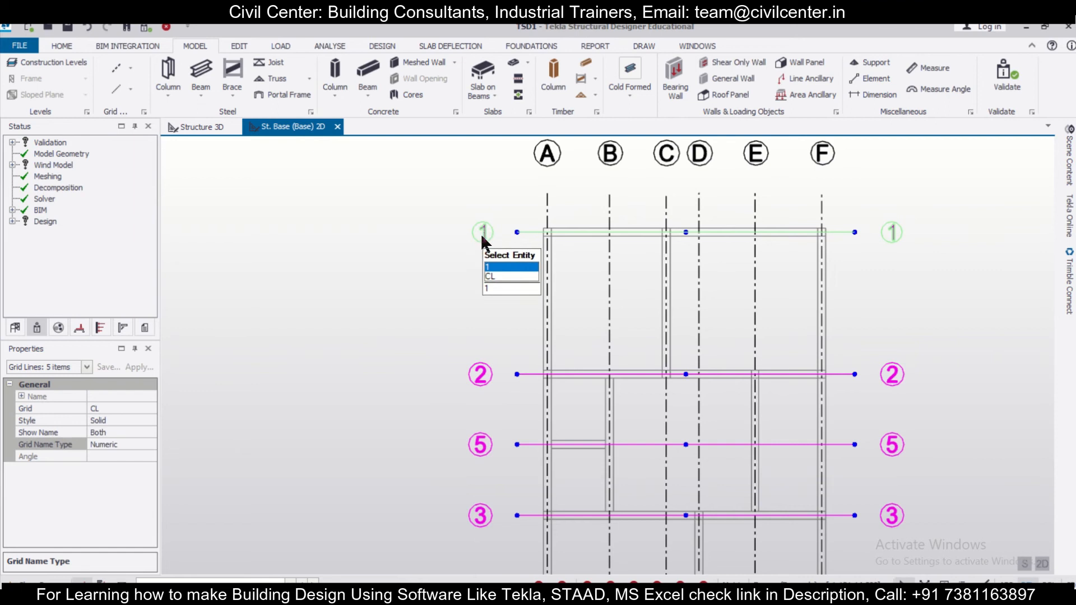
left_click(480, 232)
left_click(483, 375)
scroll(457, 370, "down", 3)
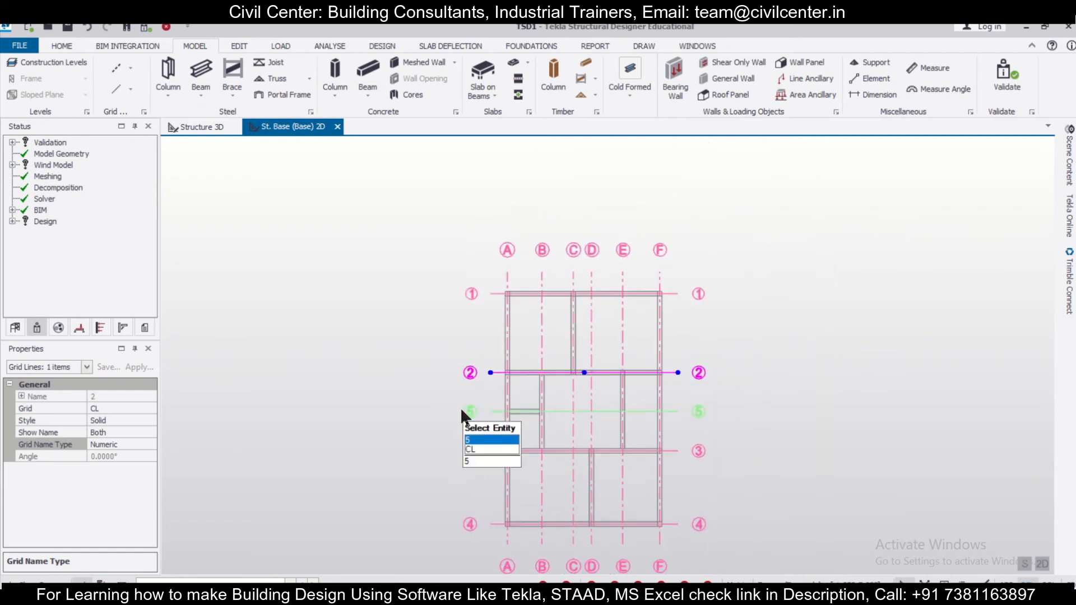
scroll(459, 407, "up", 3)
scroll(456, 405, "down", 2)
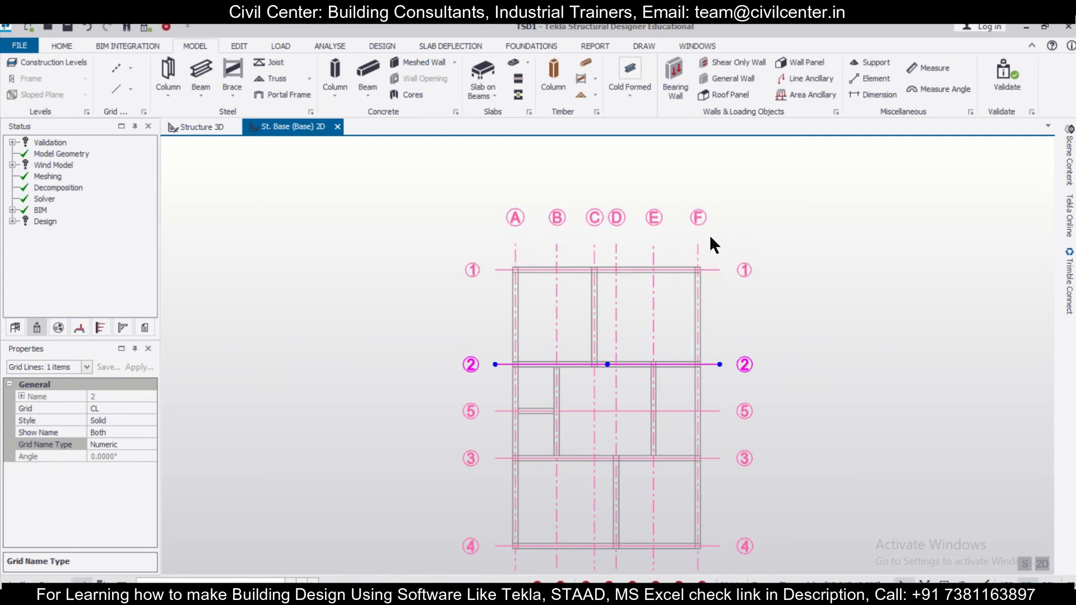
scroll(711, 237, "up", 3)
scroll(710, 238, "down", 2)
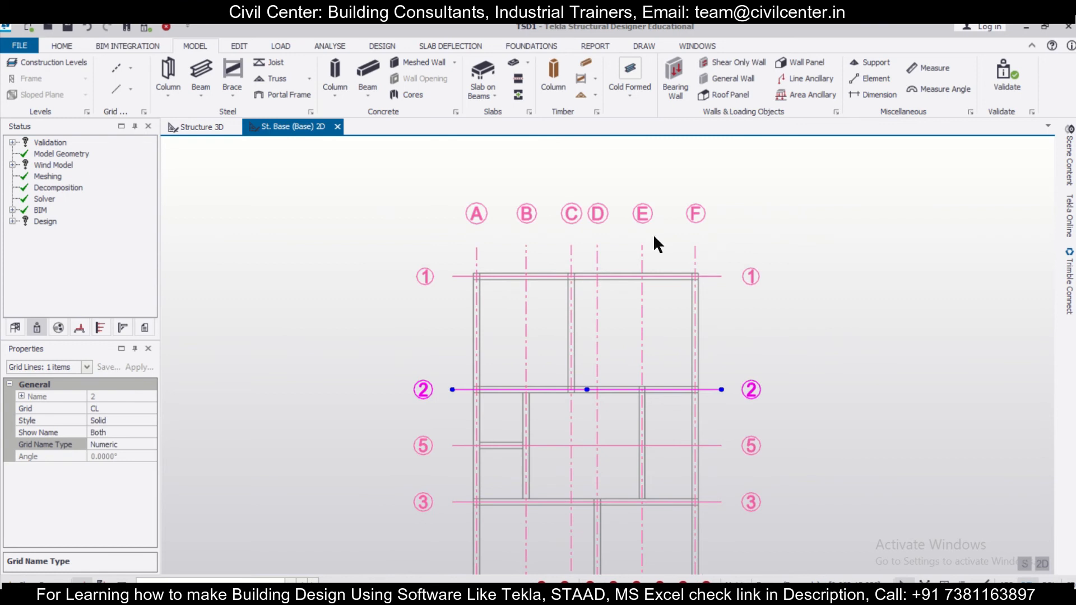
scroll(644, 241, "up", 2)
key("Escape")
scroll(576, 236, "down", 3)
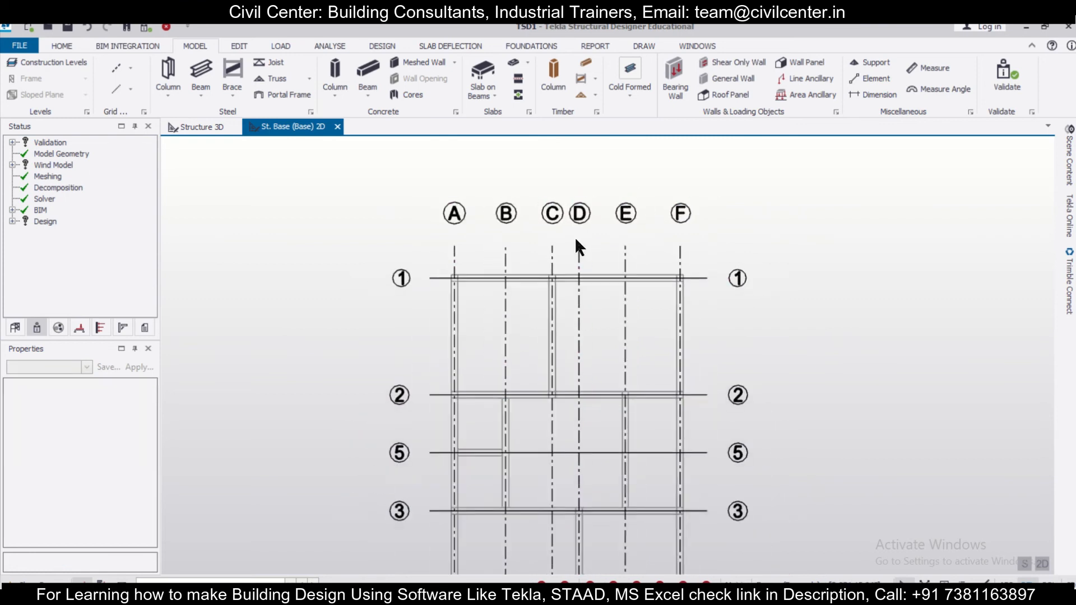
- Examine the whole base plan to check that the lettered and numbered grid lines follow the wall outlines
scroll(509, 255, "down", 1)
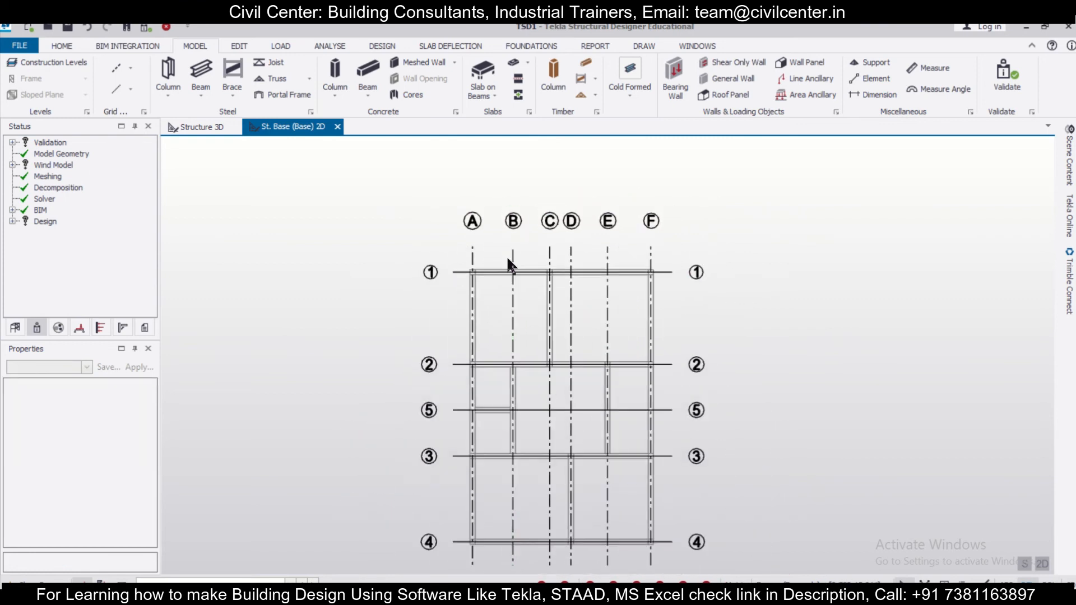
middle_click_drag(720, 431, 618, 408)
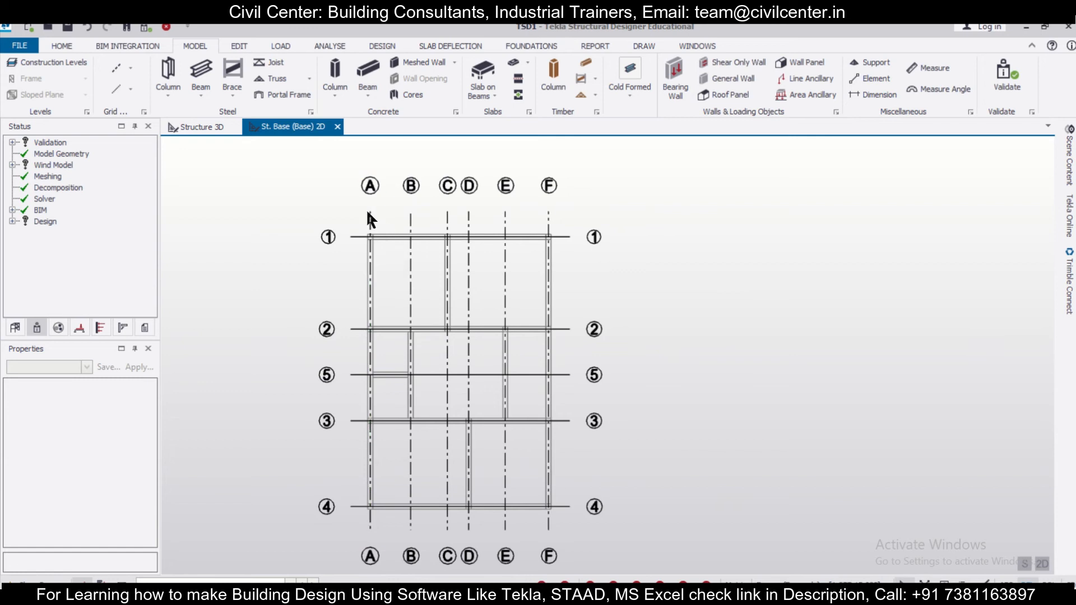
scroll(439, 224, "up", 2)
scroll(403, 238, "down", 2)
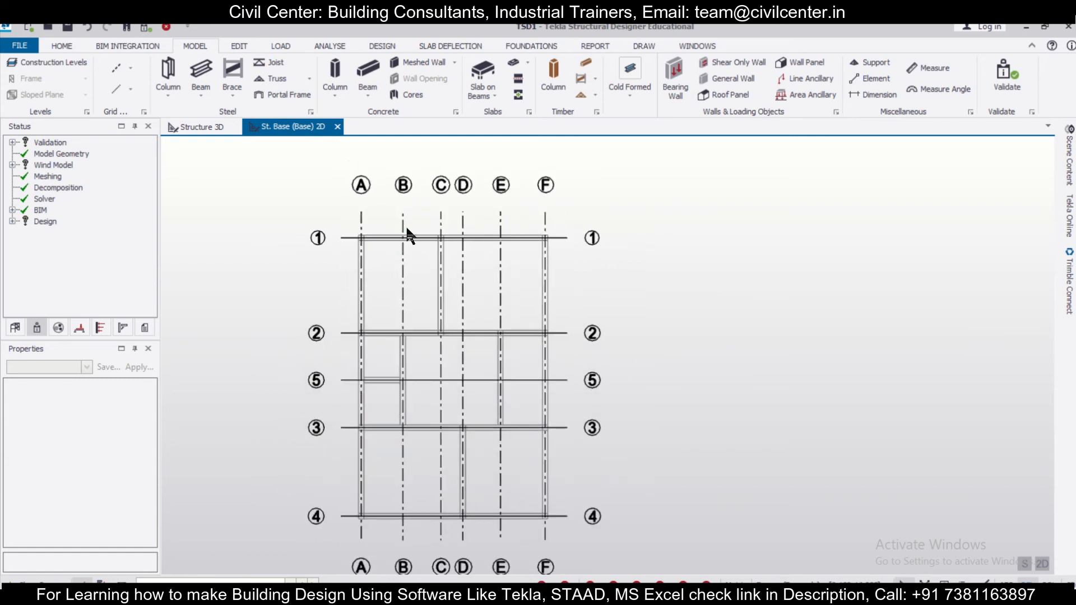
scroll(364, 542, "up", 2)
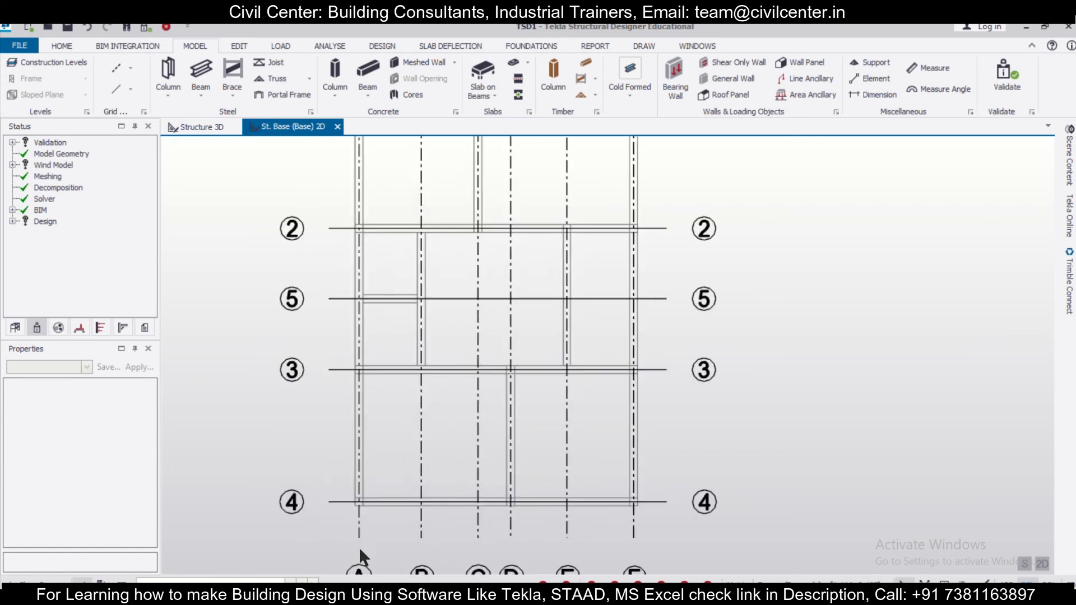
scroll(358, 548, "down", 1)
scroll(395, 518, "down", 1)
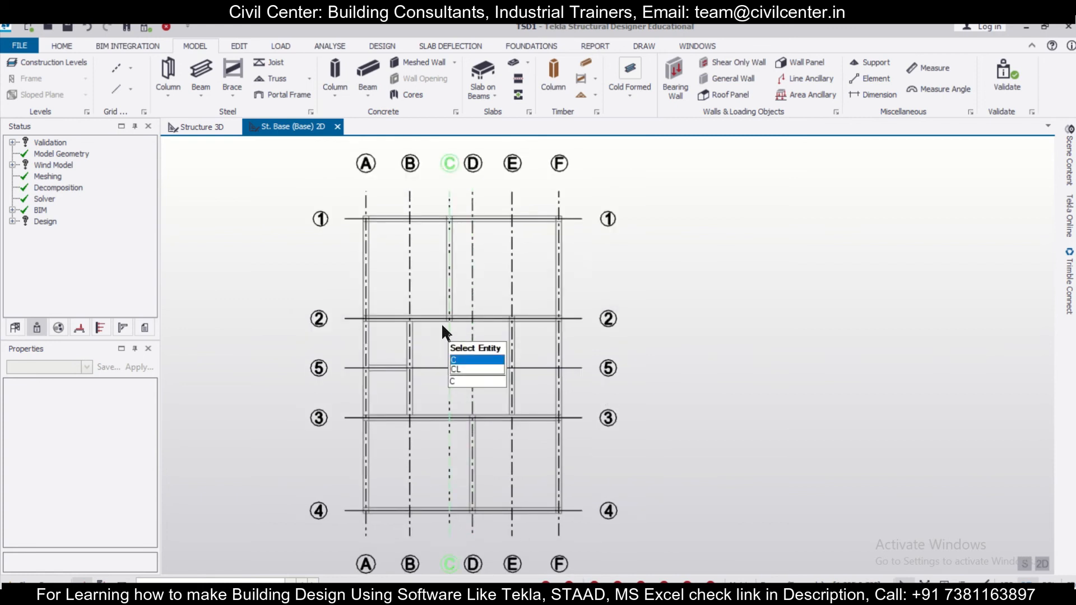
scroll(460, 342, "down", 1)
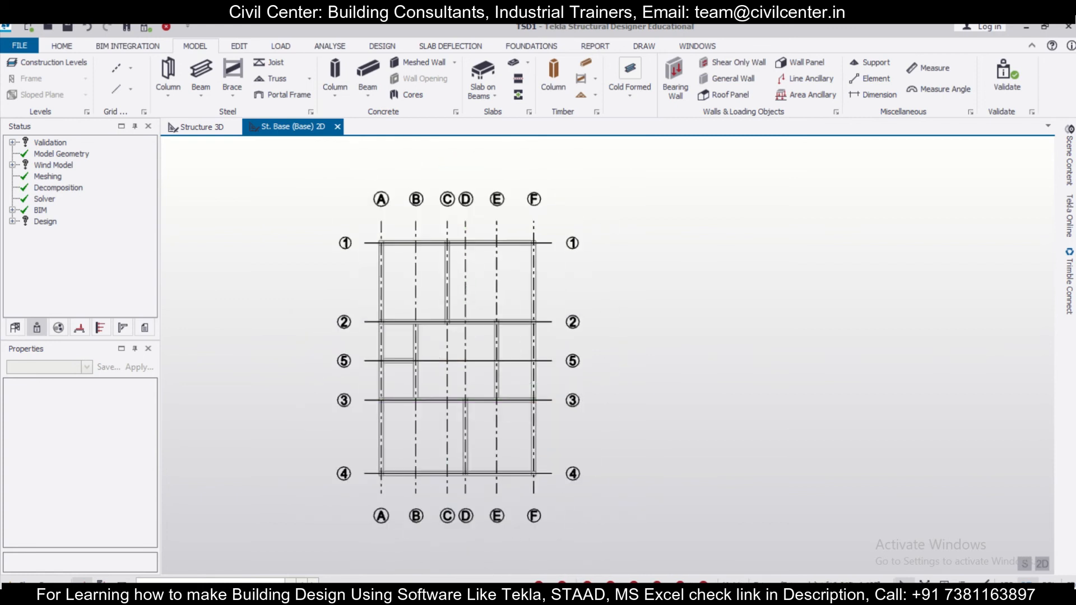
- Switch to WhatsApp Web, review the Recorded Session TSD chat about column cover and double grid text, and return to Tekla Structural Designer
key("alt+Tab")
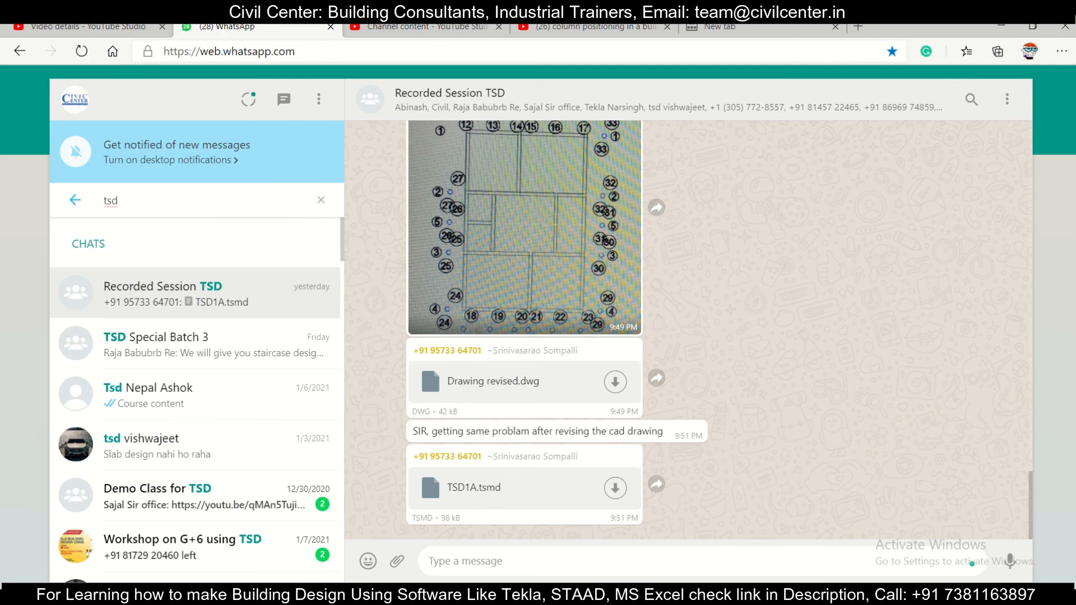
scroll(496, 426, "up", 10)
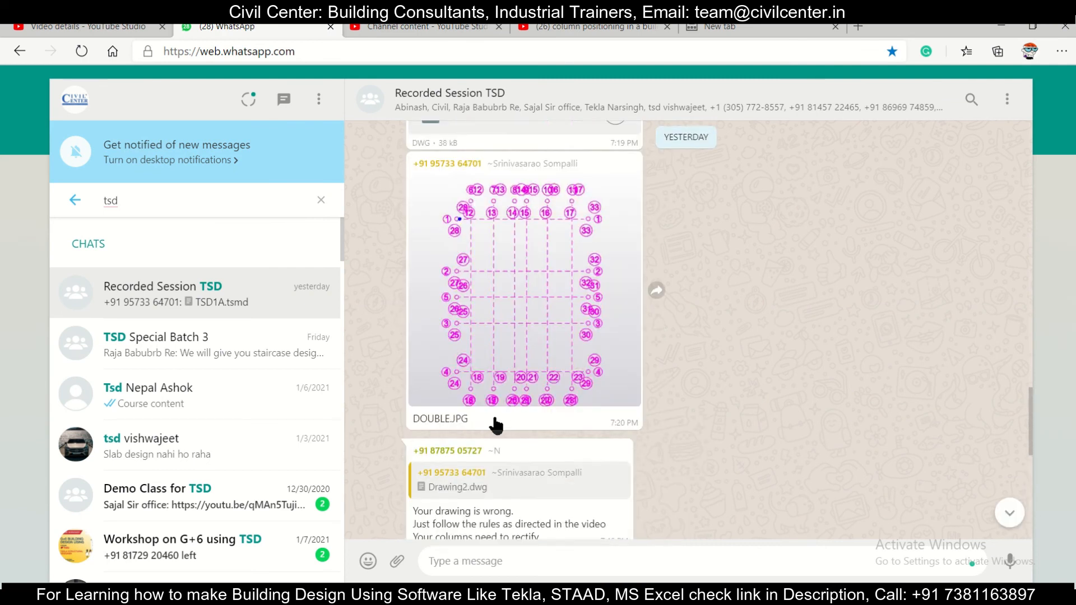
scroll(496, 426, "up", 10)
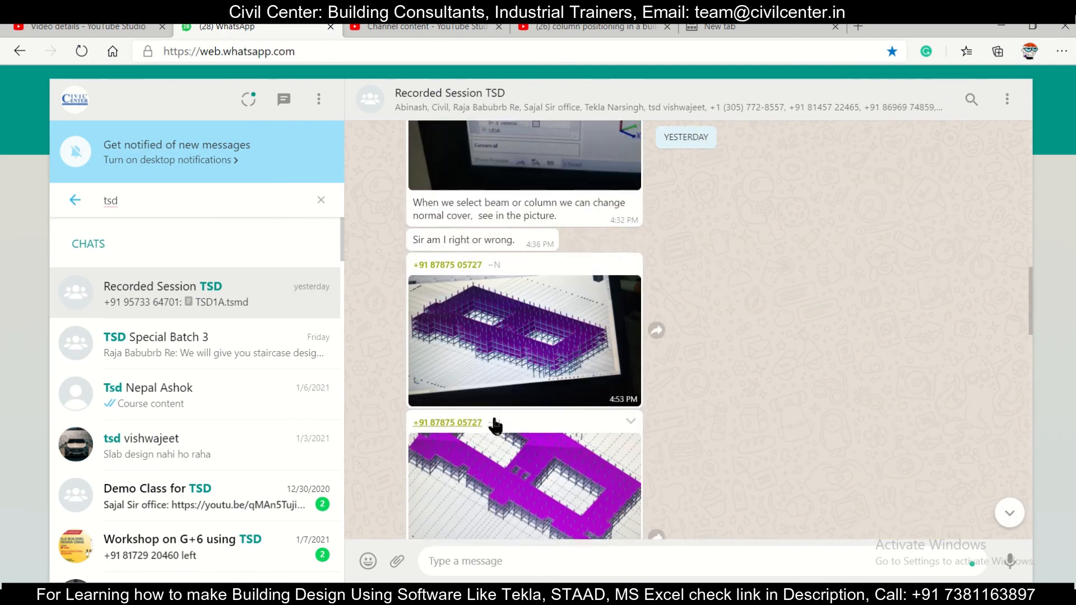
scroll(496, 426, "up", 10)
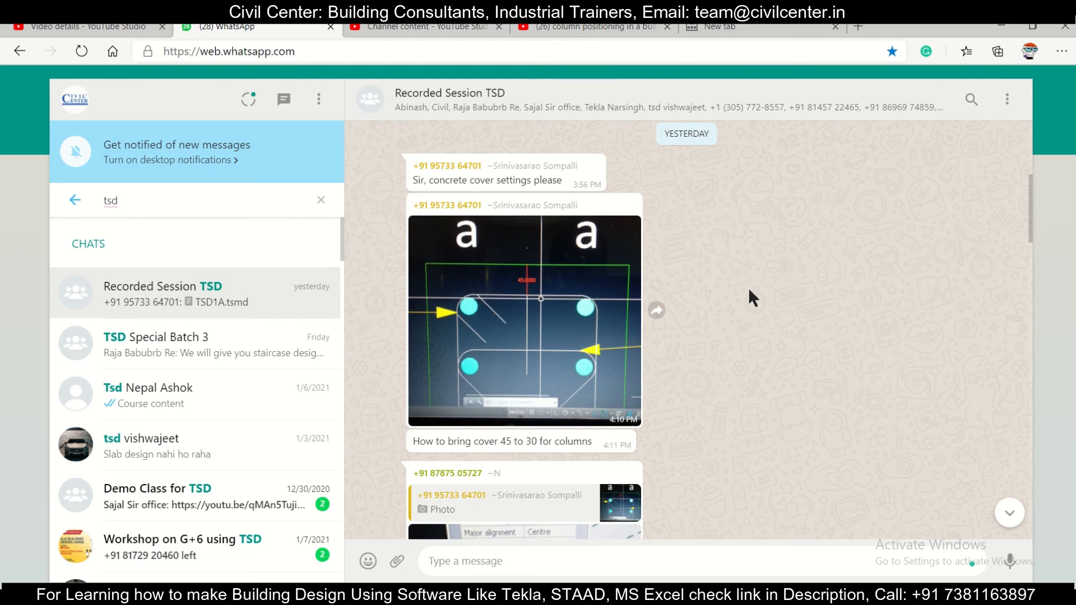
scroll(517, 428, "down", 8)
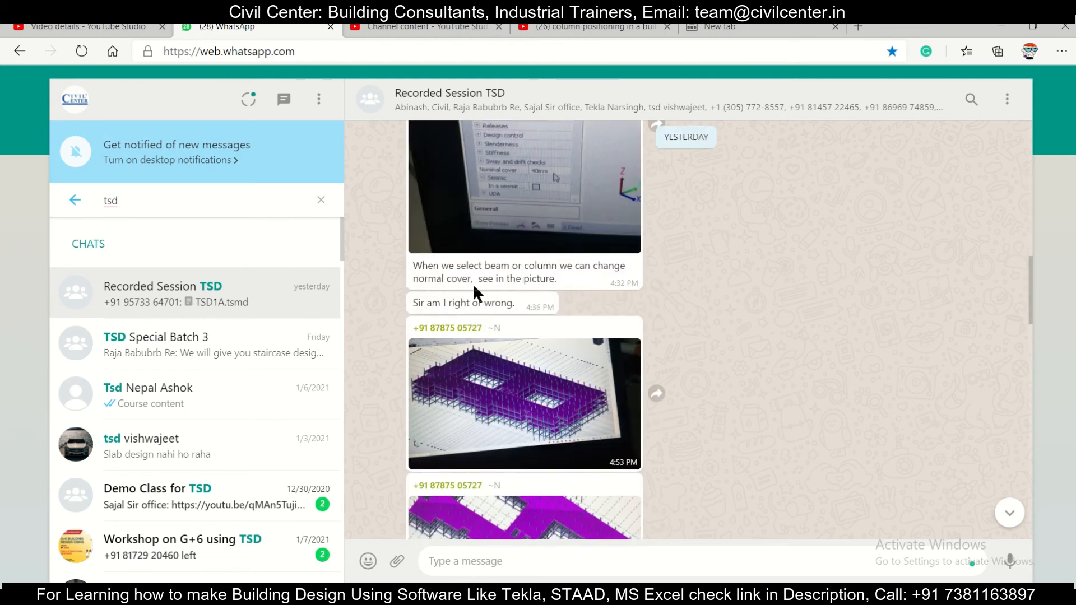
scroll(473, 287, "down", 2)
scroll(469, 318, "down", 7)
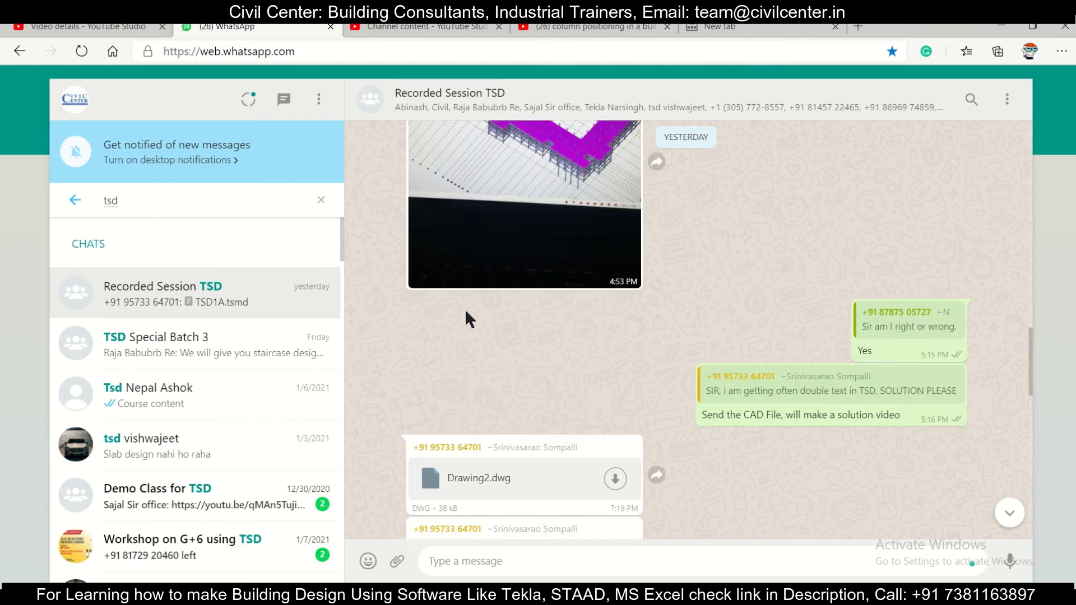
left_click(1003, 26)
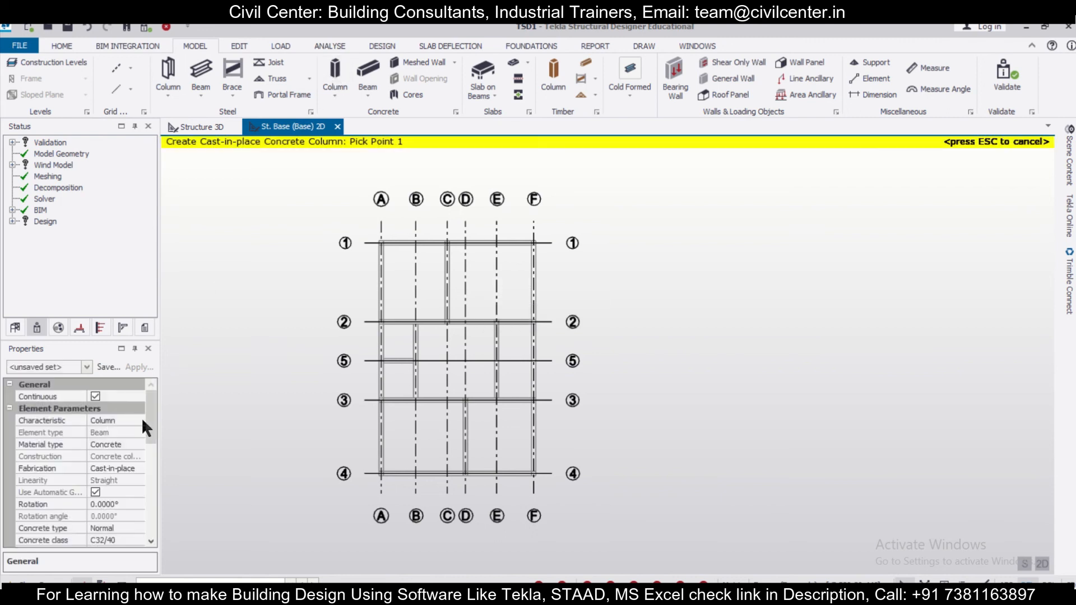
- Start a cast-in-place concrete column and open its nominal cover property for editing
left_click_drag(149, 433, 157, 521)
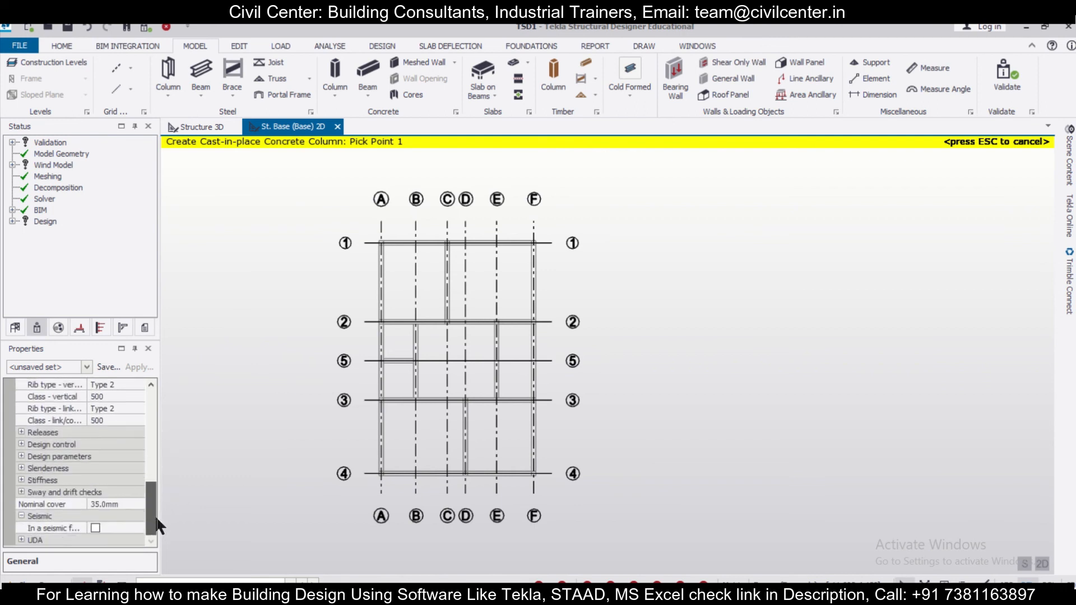
left_click(121, 503)
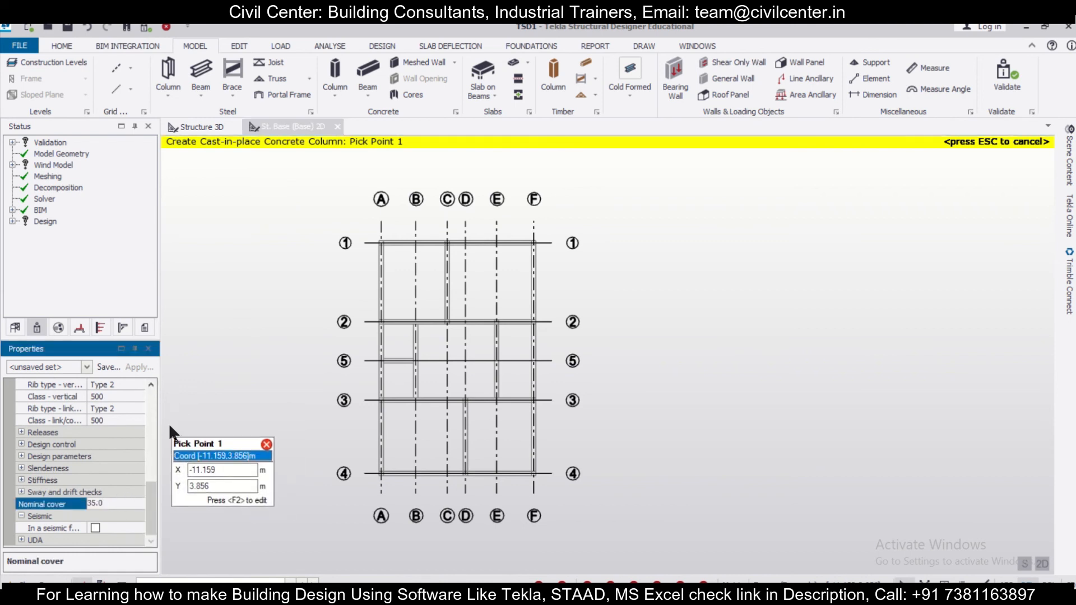
- Make India Settings the active settings set in the application settings and accept the change
left_click(70, 45)
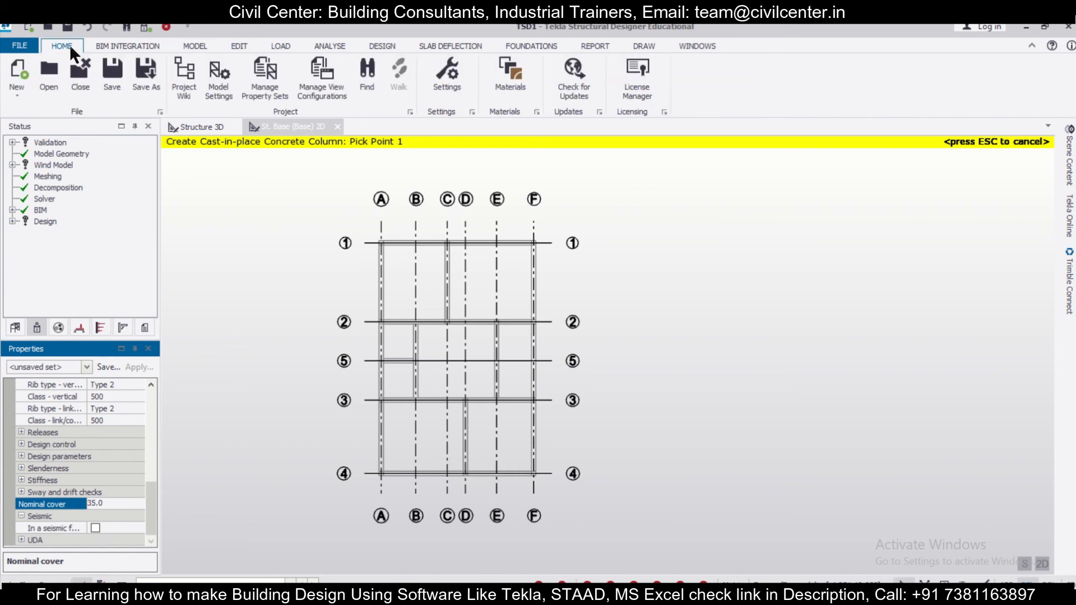
left_click(450, 83)
left_click(573, 192)
left_click(564, 220)
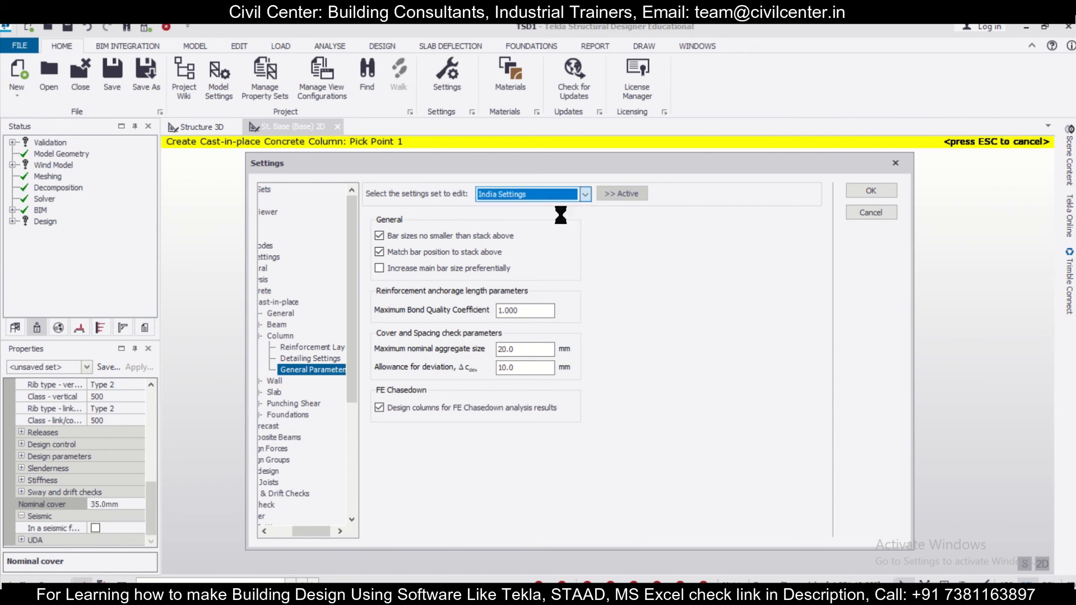
left_click(612, 191)
left_click(866, 190)
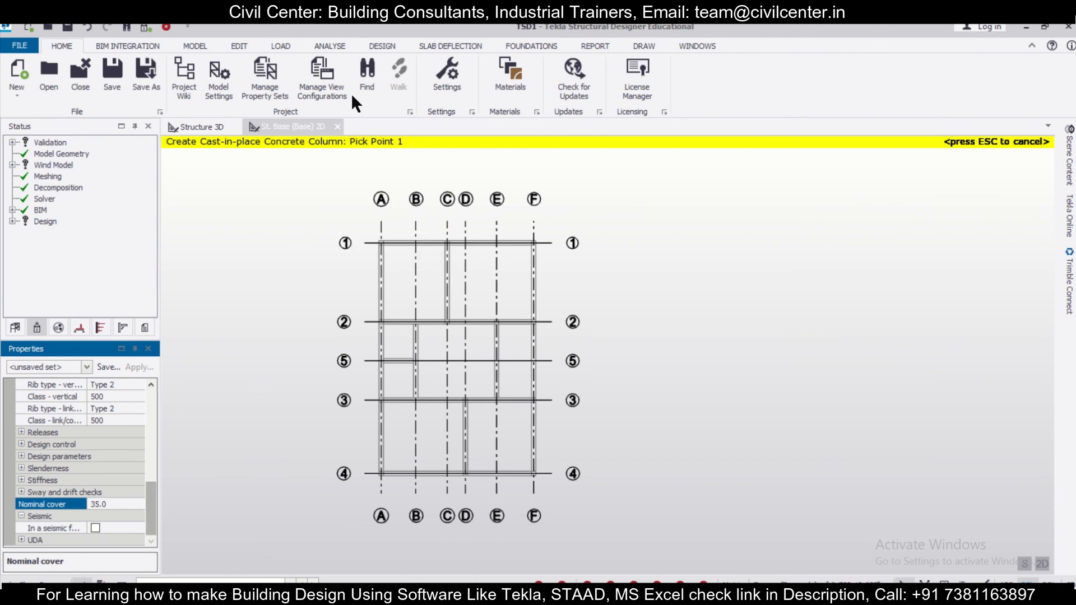
- Set the new concrete column's nominal cover to 40 mm
left_click(189, 46)
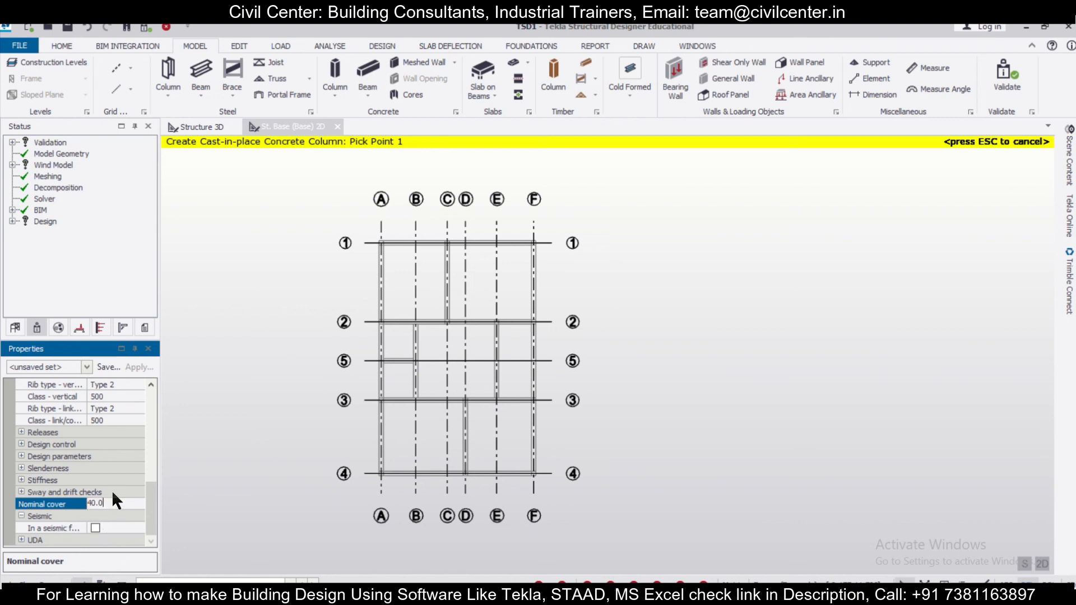
left_click_drag(152, 502, 147, 406)
scroll(303, 349, "up", 2)
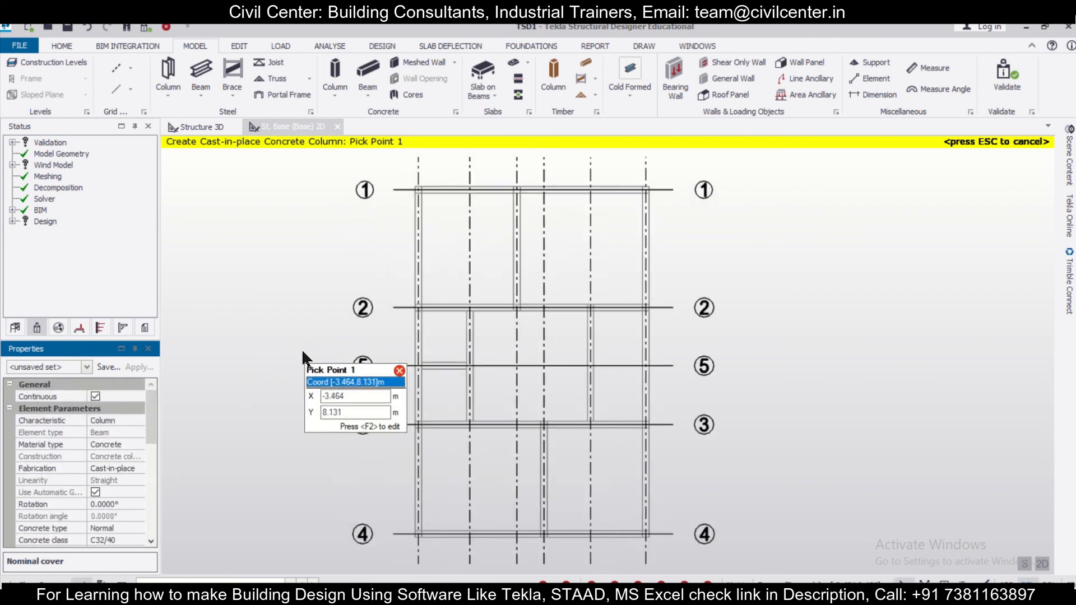
- Compare the St. Base plan's grid lines with the drawing image and messages in WhatsApp Web's Recorded Session TSD chat, and return to Tekla Structural Designer
scroll(302, 350, "down", 3)
scroll(300, 352, "up", 1)
middle_click_drag(299, 355, 381, 358)
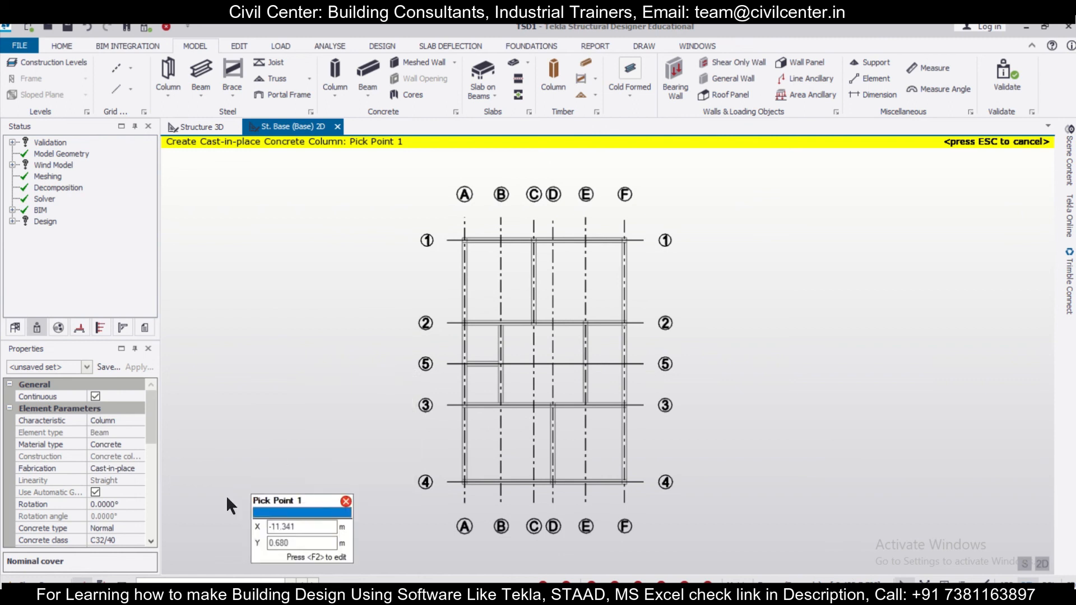
left_click(504, 594)
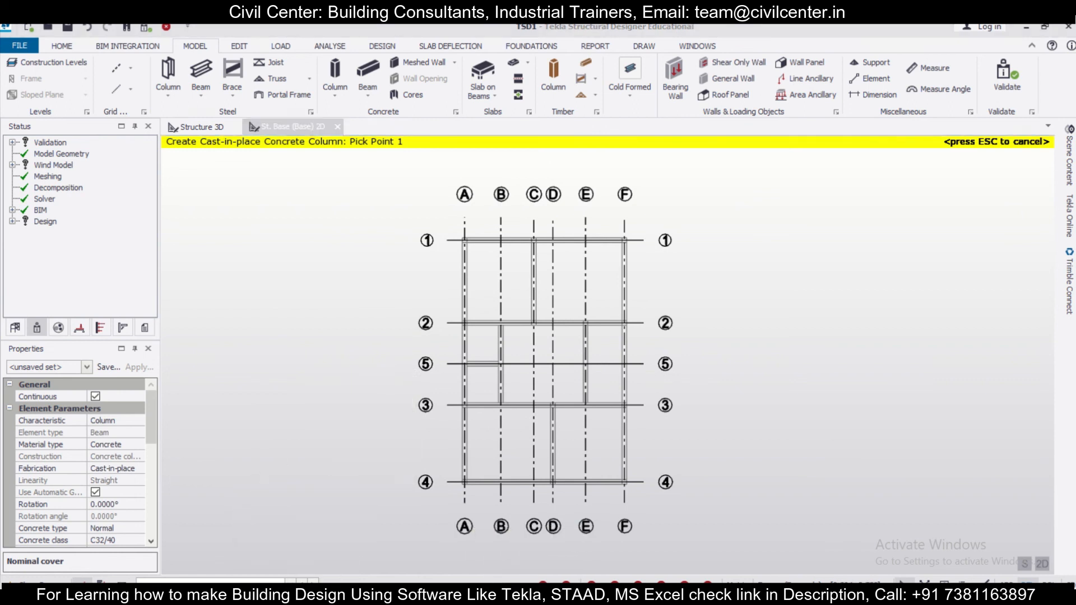
scroll(559, 452, "down", 5)
scroll(560, 454, "down", 5)
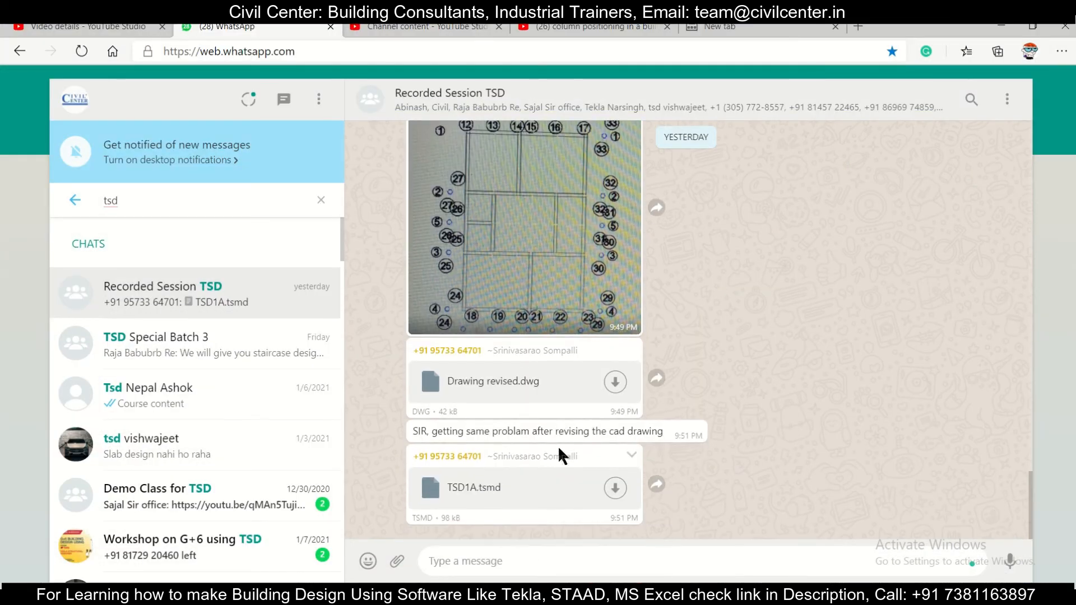
left_click(503, 594)
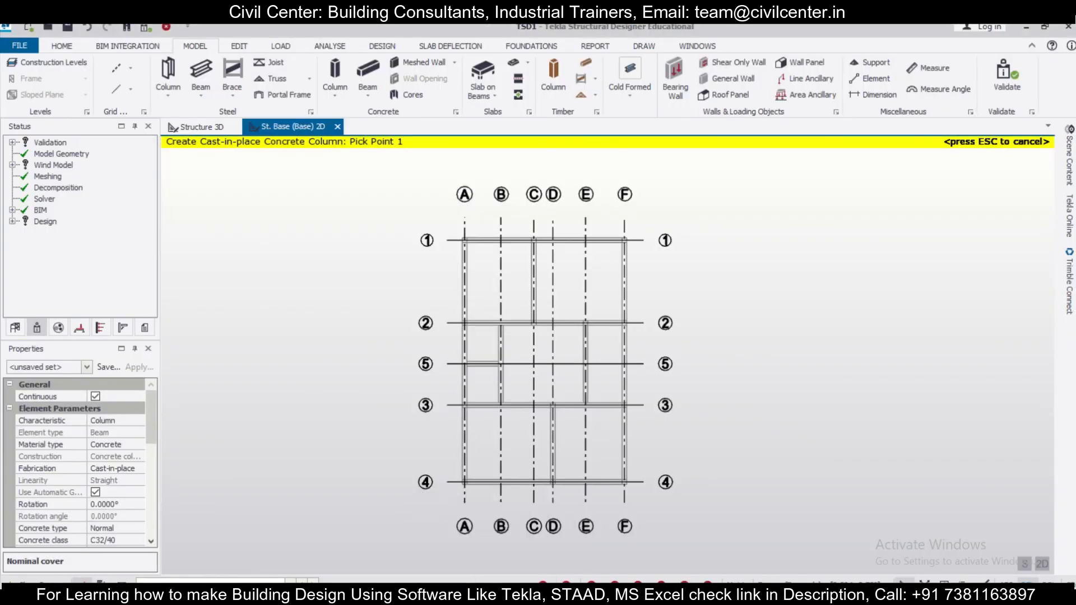
scroll(653, 438, "up", 1)
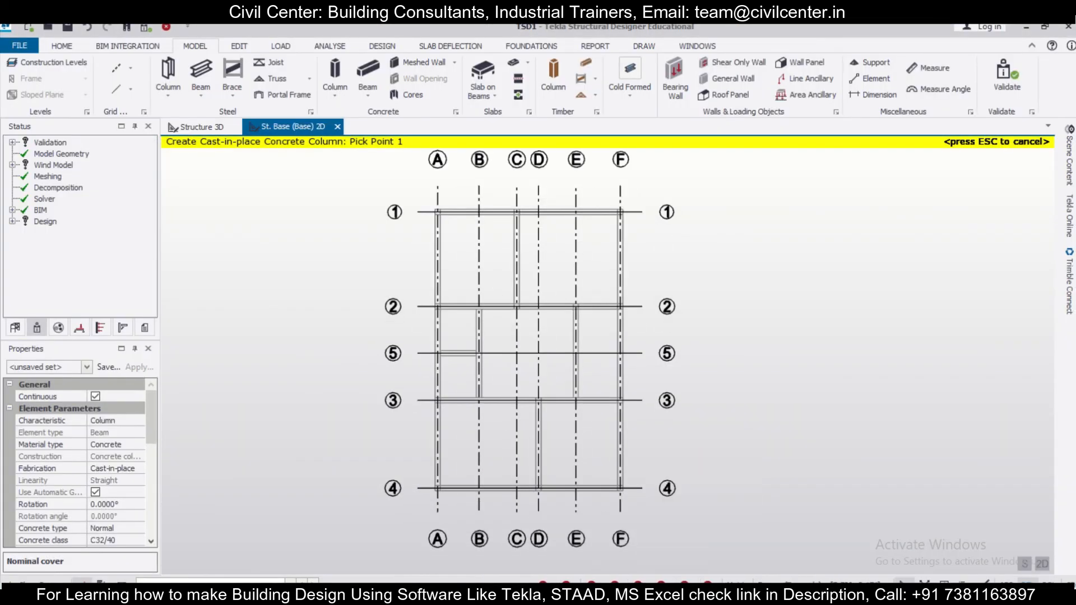
left_click(493, 594)
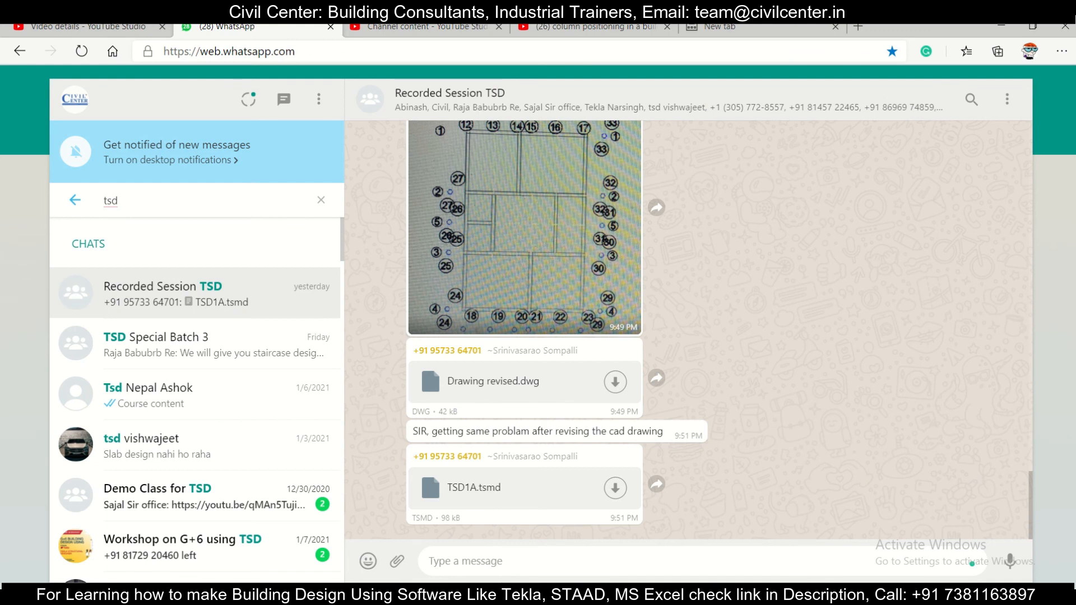
left_click(503, 594)
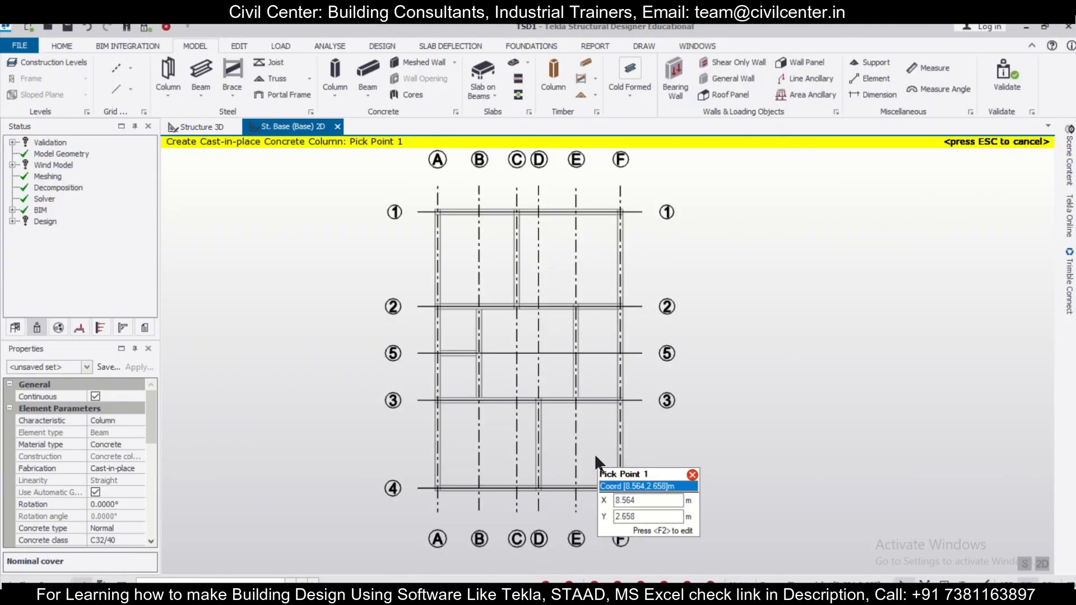